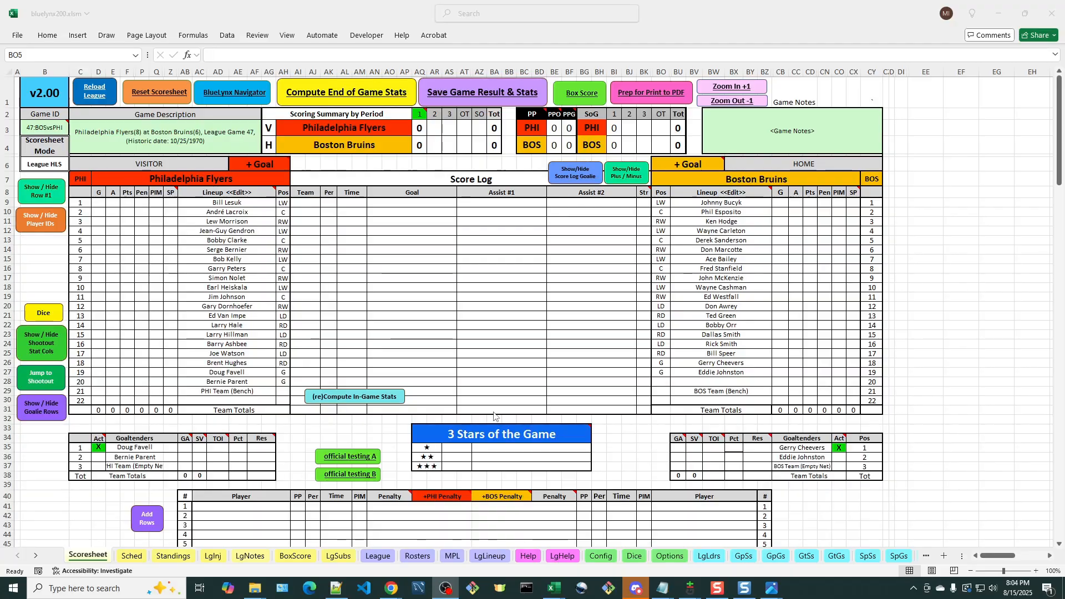
Step: Start a Boston Bruins goal entry for the 1st period at 09:20, scored at even strength
click(699, 169)
click(501, 186)
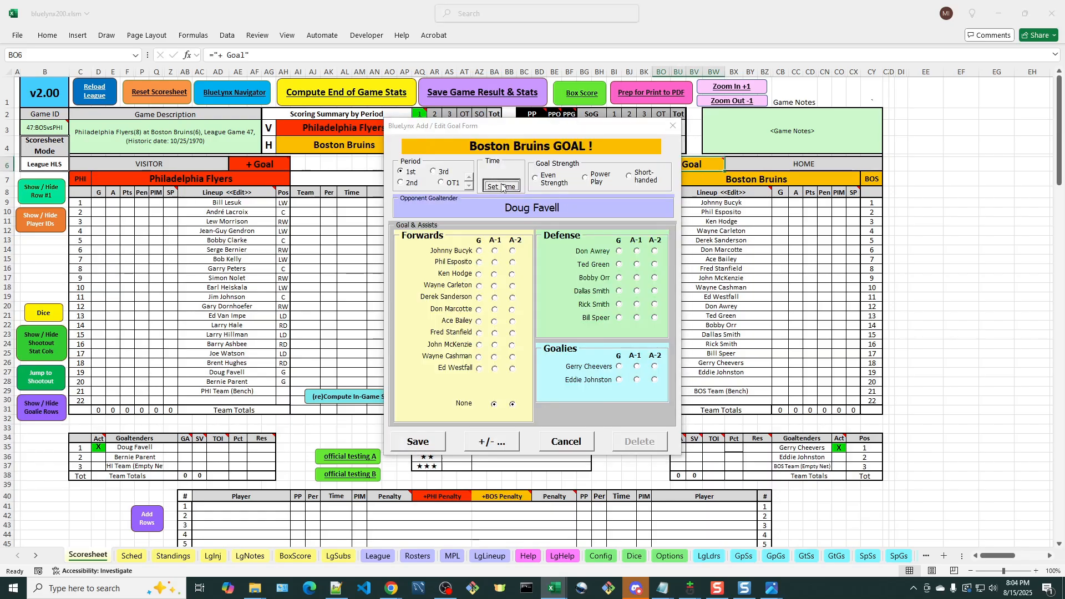
click(480, 283)
click(553, 282)
click(557, 340)
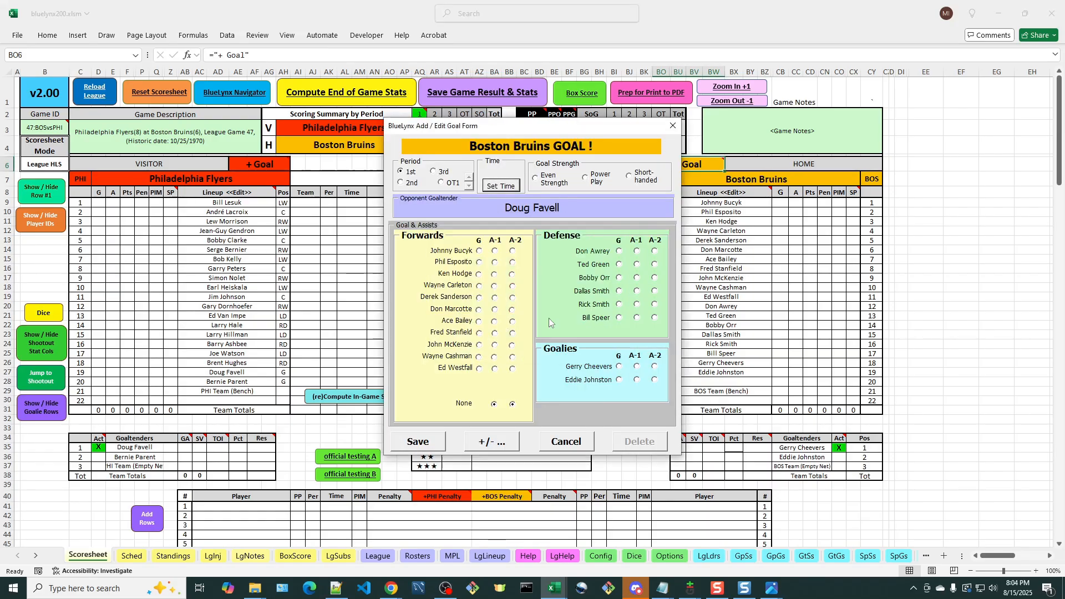
click(541, 179)
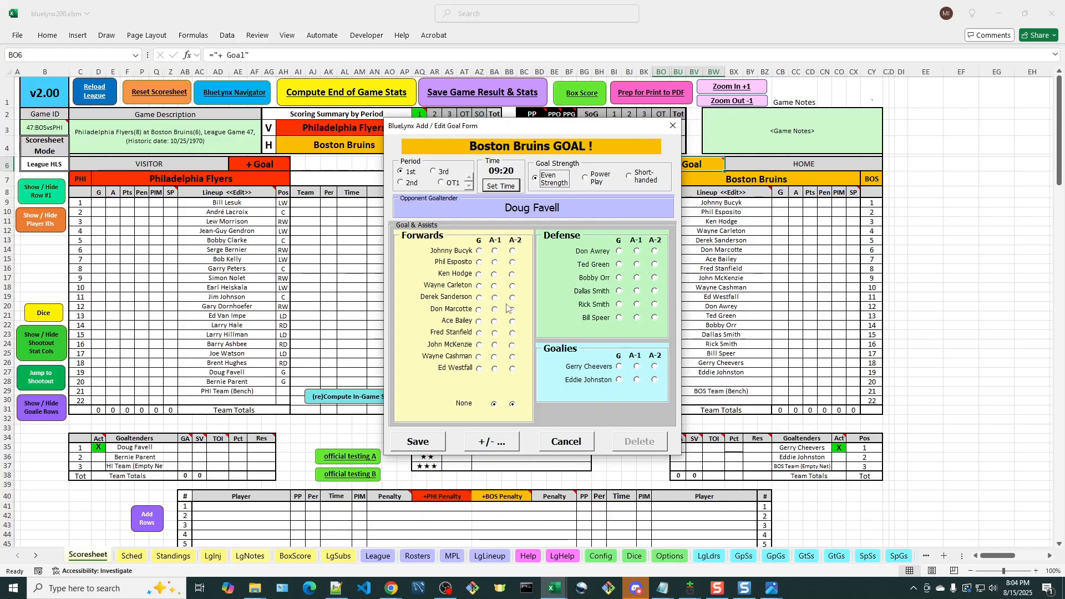
Step: Credit the goal to Bobby Orr, with Johnny Bucyk as first assist and Ken Hodge as second assist
click(492, 443)
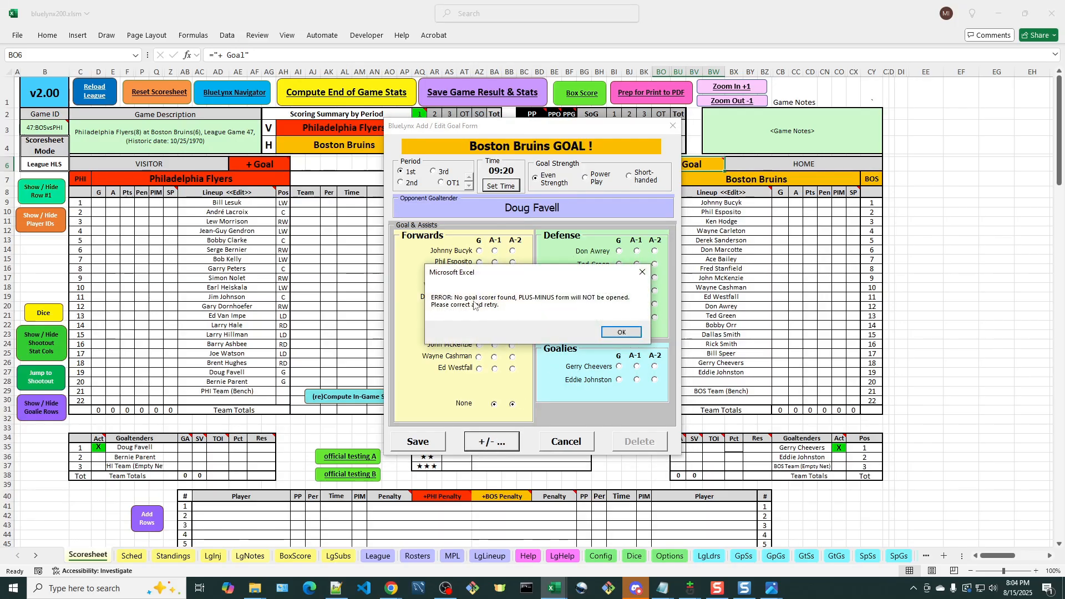
click(622, 333)
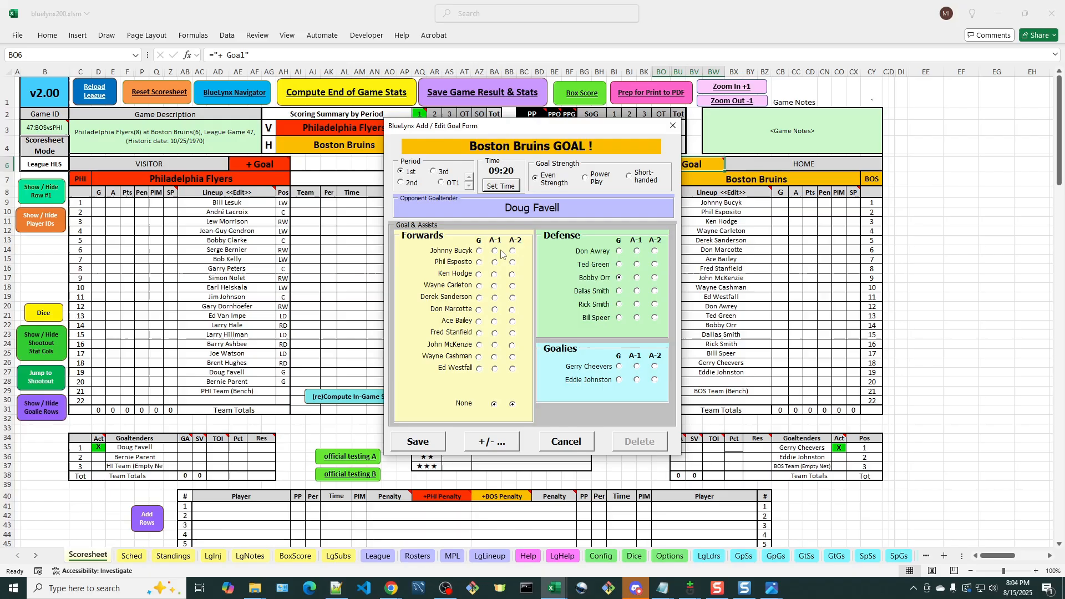
click(494, 250)
click(512, 275)
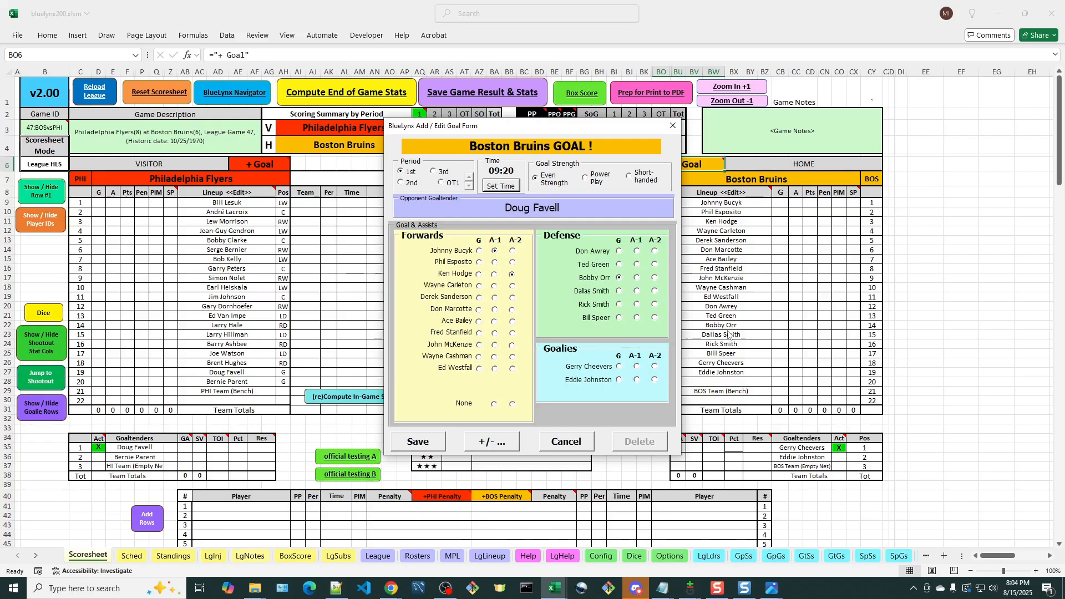
Step: Add Dallas Smith and Phil Esposito to the Bruins players earning a plus on the goal
click(492, 447)
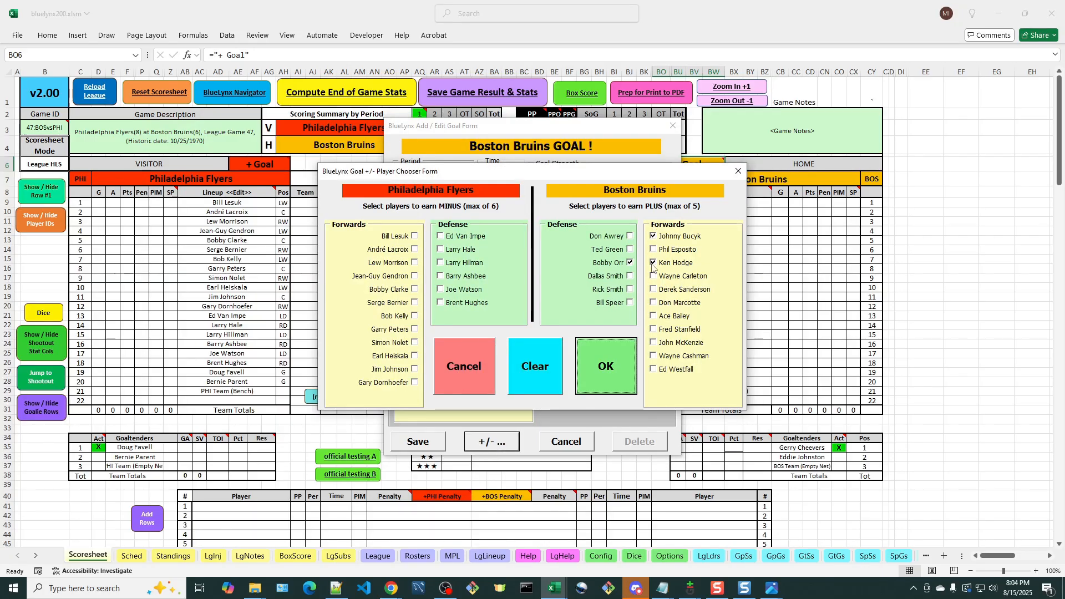
click(630, 277)
click(654, 251)
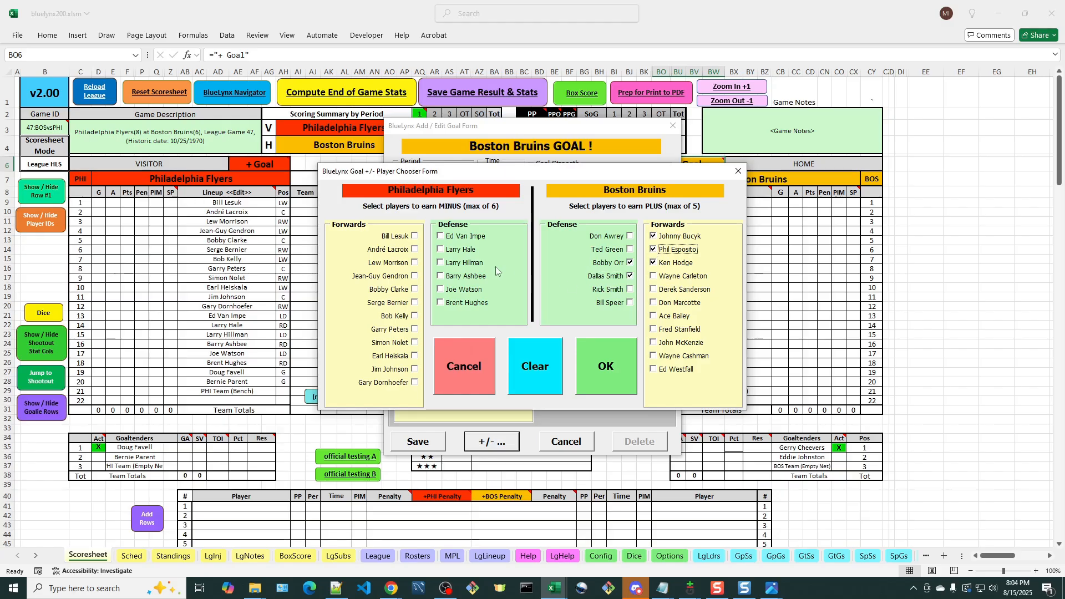
Step: Assign the Flyers' minus to Joe Watson, Barry Ashbee, Serge Bernier, Garry Peters and Earl Heiskala, and save the goal
click(455, 289)
click(443, 276)
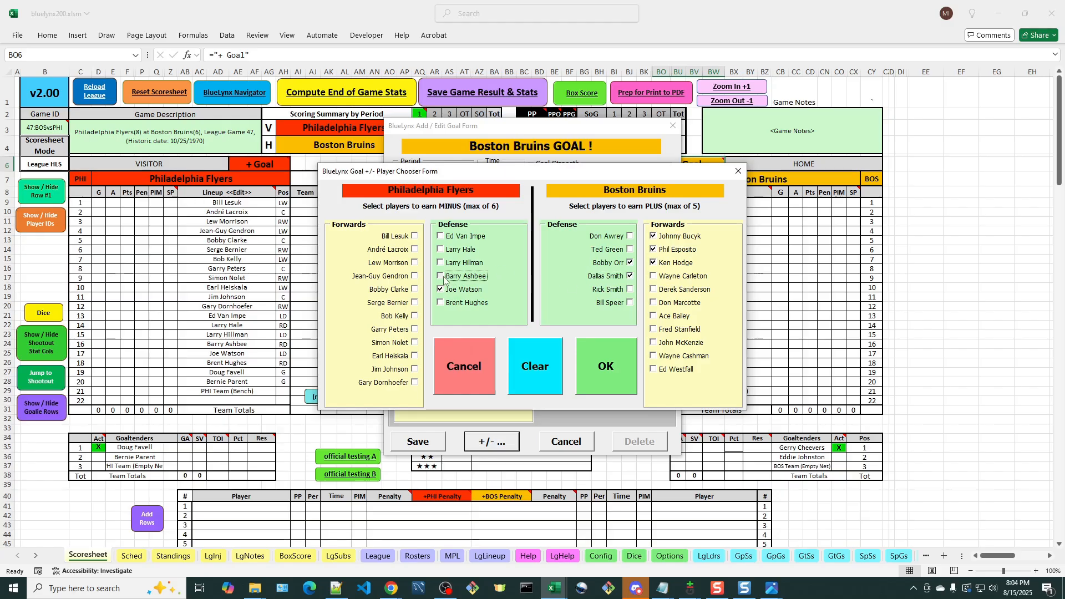
click(415, 302)
click(415, 329)
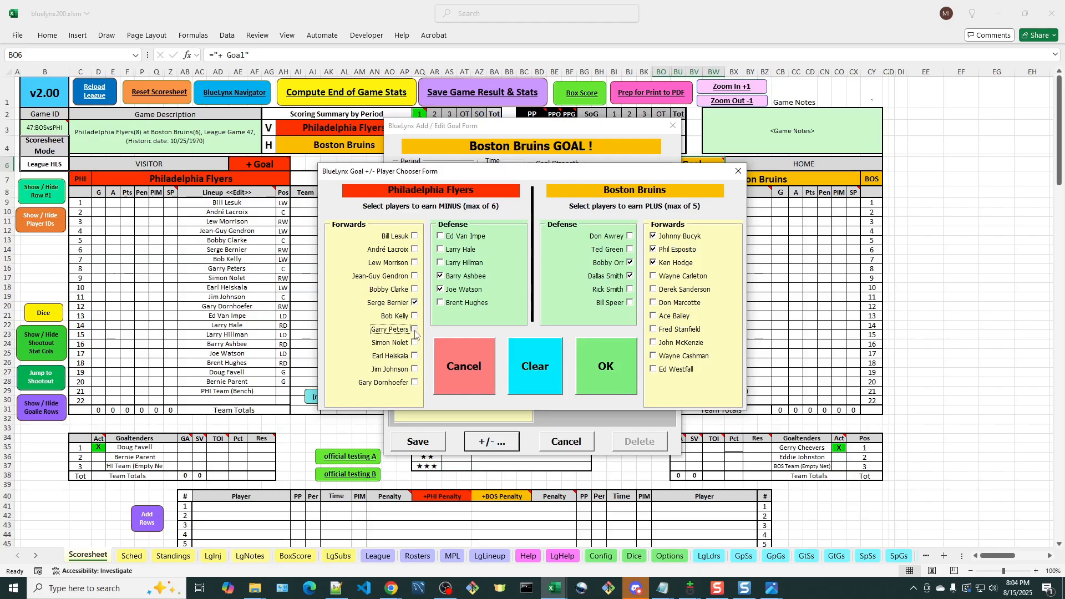
click(415, 356)
click(604, 377)
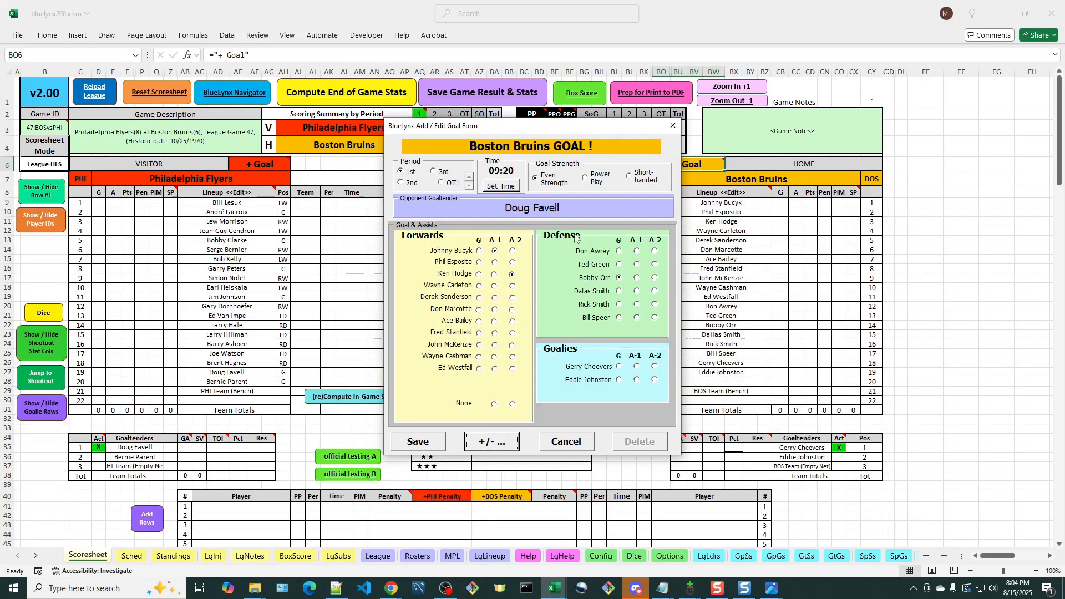
click(420, 442)
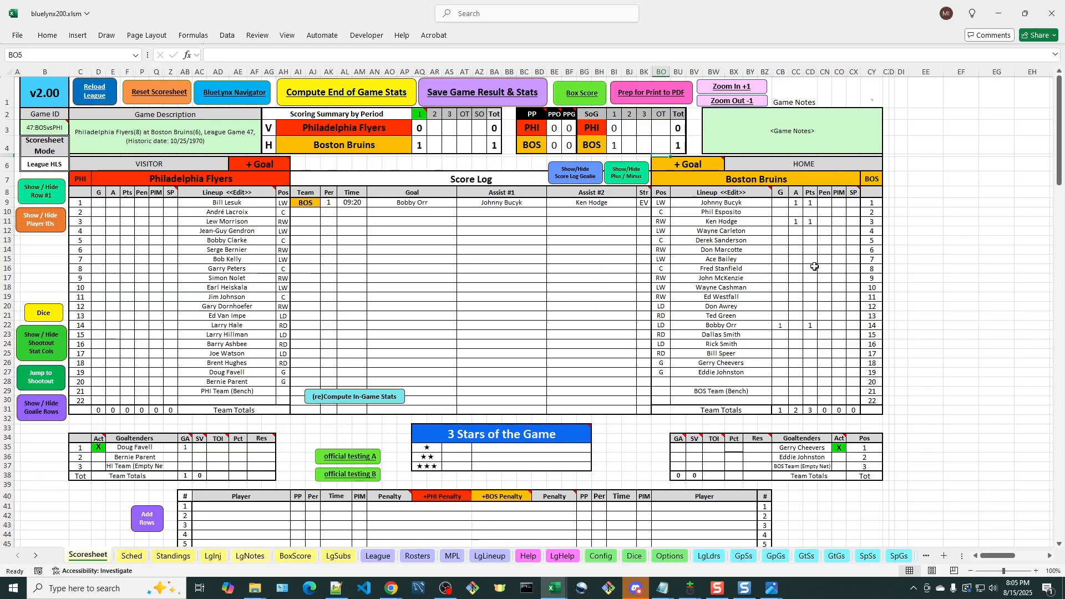
Step: Turn on the Net Plus-Minus, Total Plus and Total Minus stat columns in the configuration and update the scoresheet with them
click(601, 556)
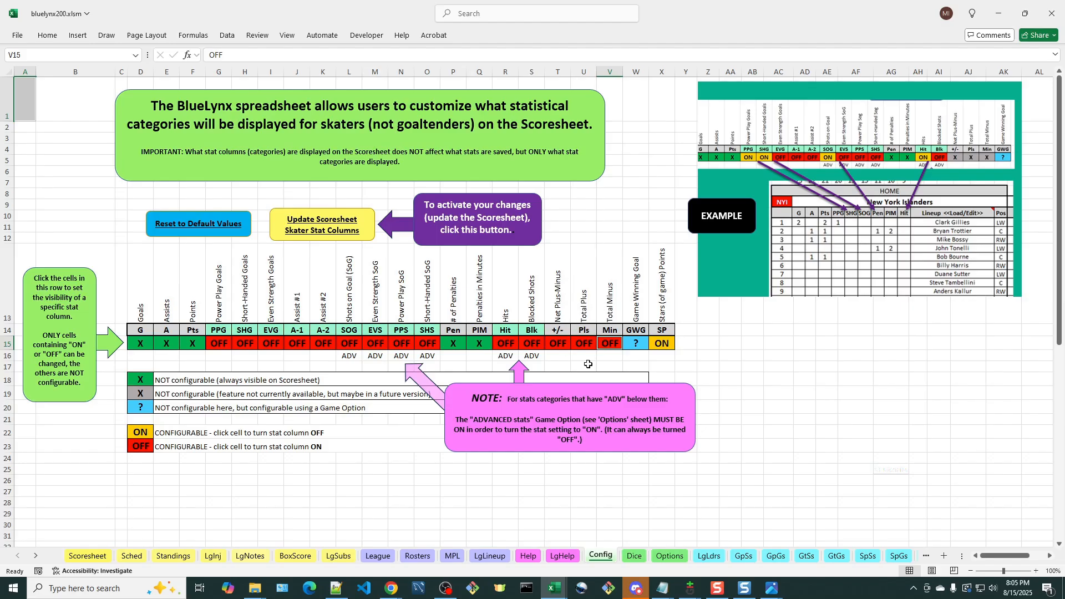
click(559, 346)
click(584, 344)
click(610, 344)
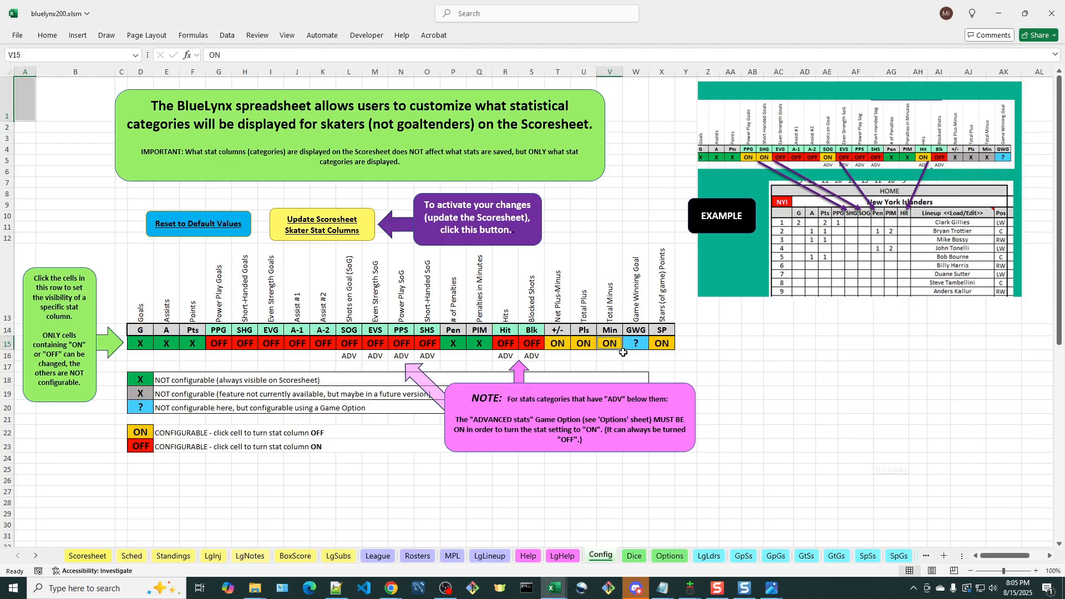
click(329, 224)
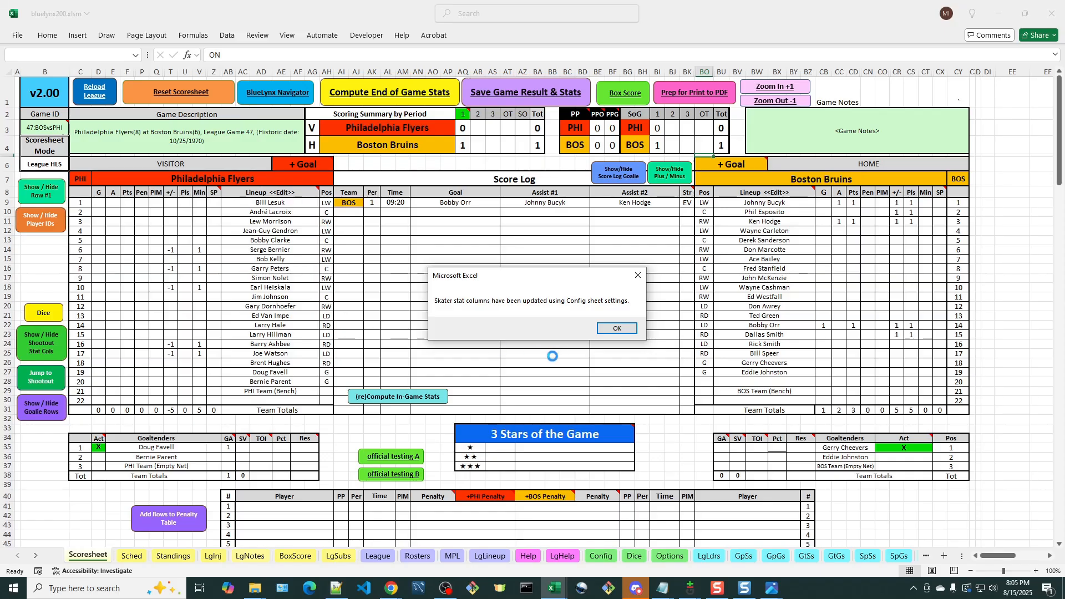
click(618, 328)
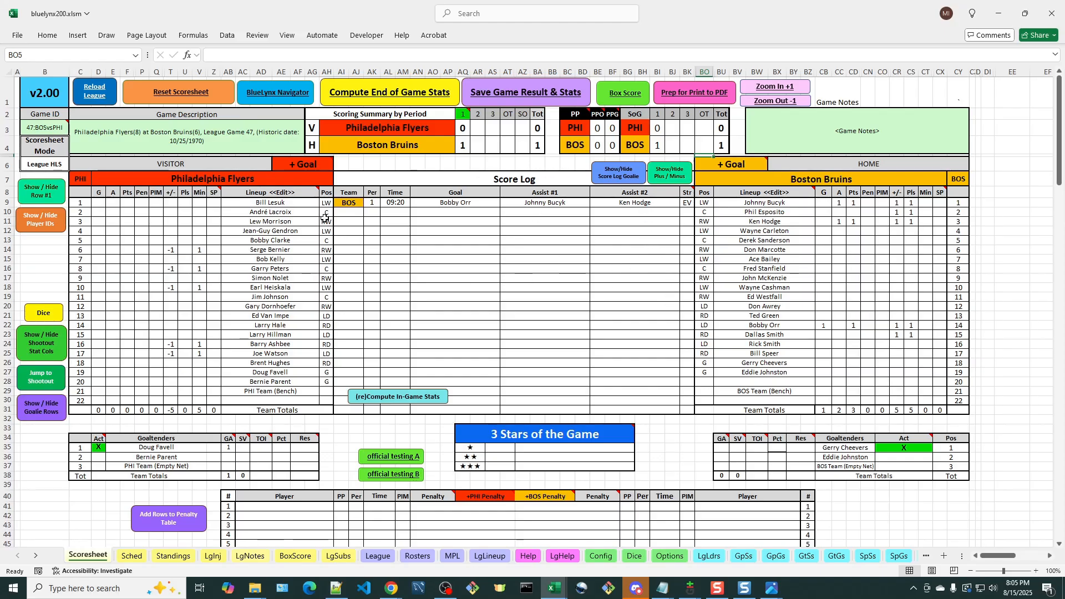
Step: Show the score log's plus and minus players for the Bruins goal, review them and hide them again
click(673, 182)
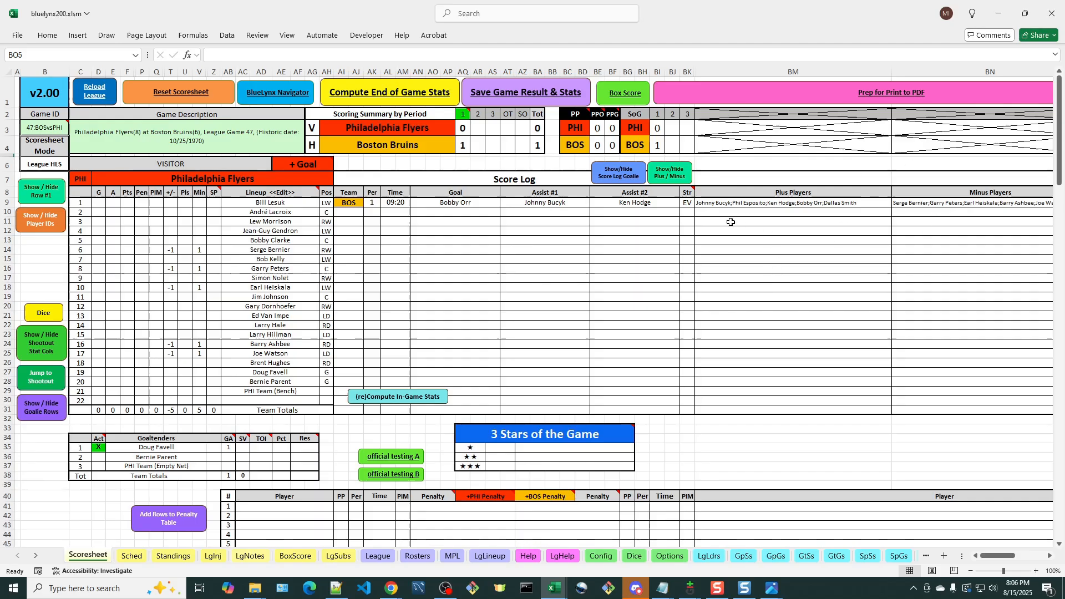
click(672, 180)
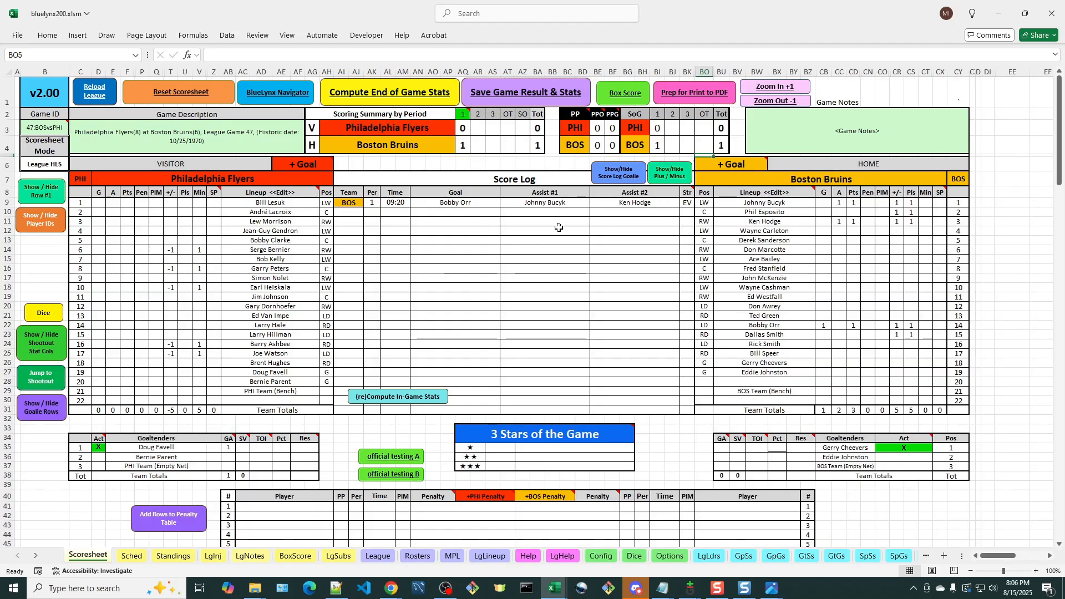
Step: Edit the logged Bruins goal, replacing Garry Peters with Bob Kelly among the Flyers' minus players, and save it
click(541, 203)
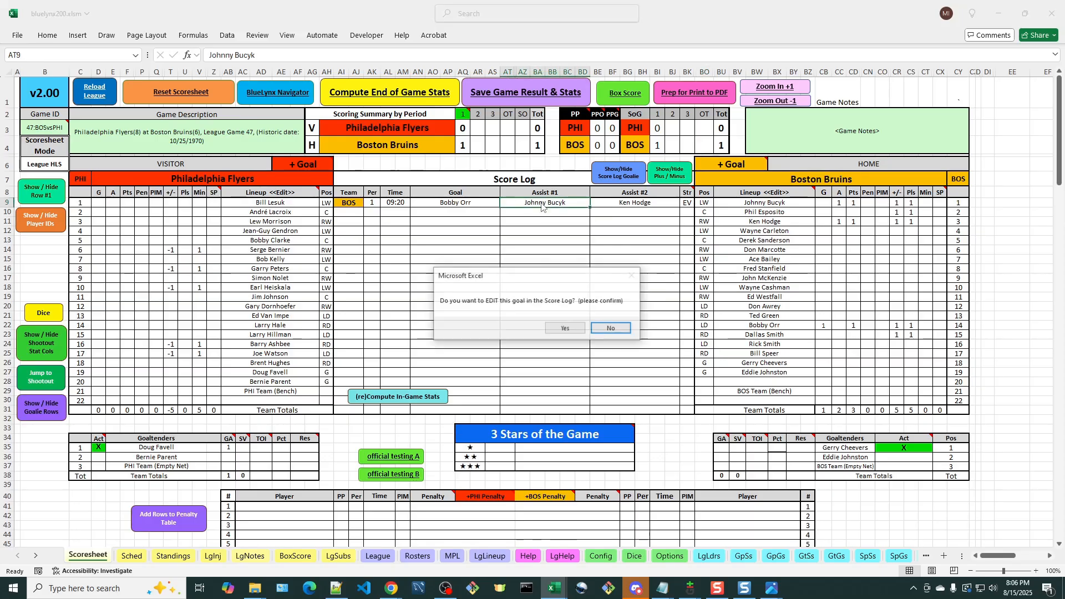
click(565, 328)
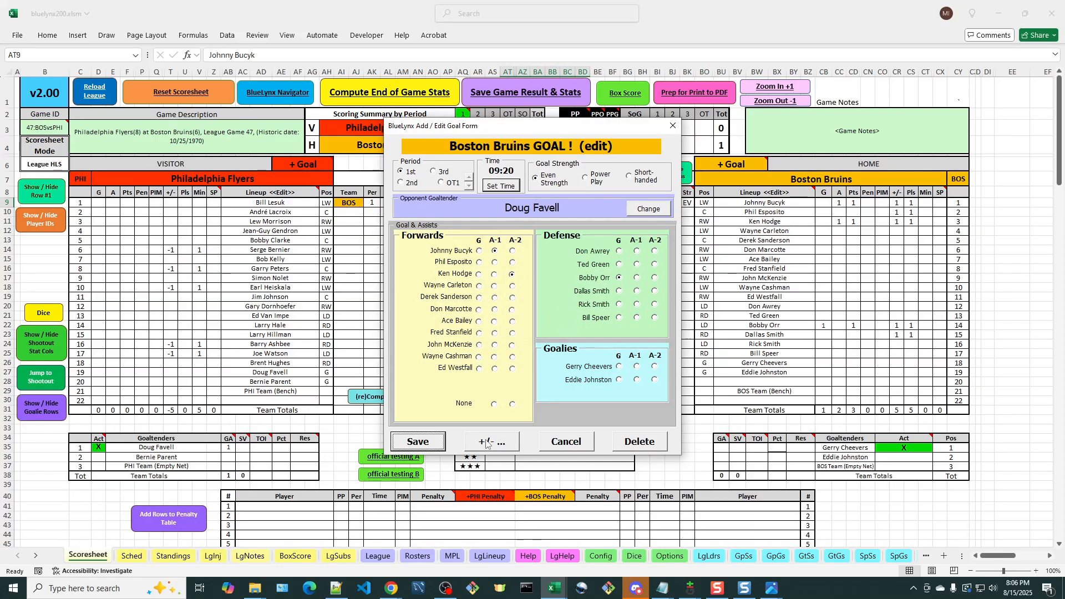
click(495, 447)
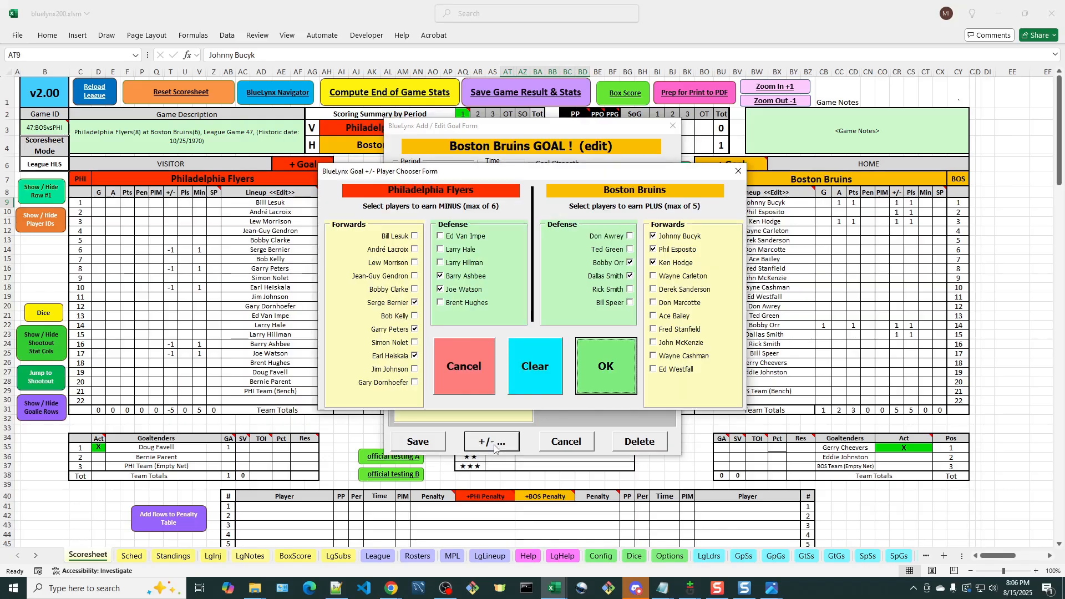
click(416, 330)
click(413, 317)
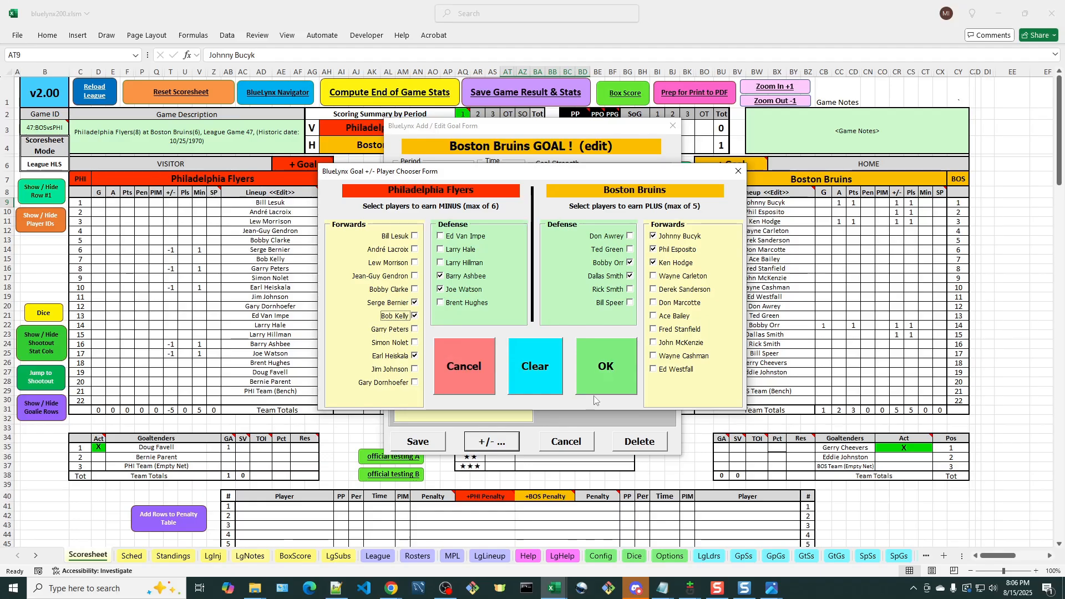
click(618, 374)
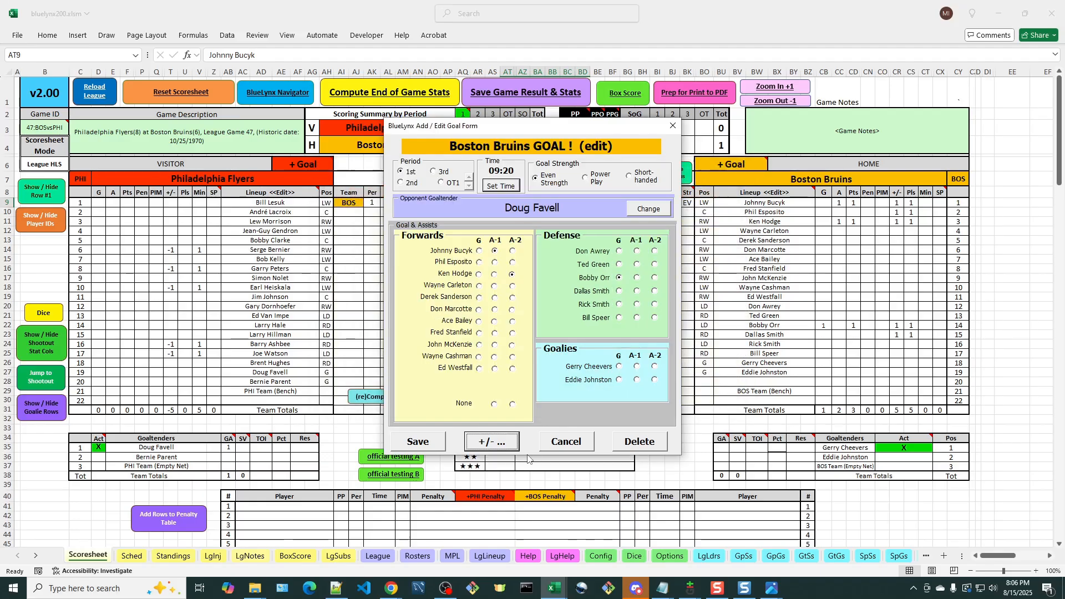
click(434, 447)
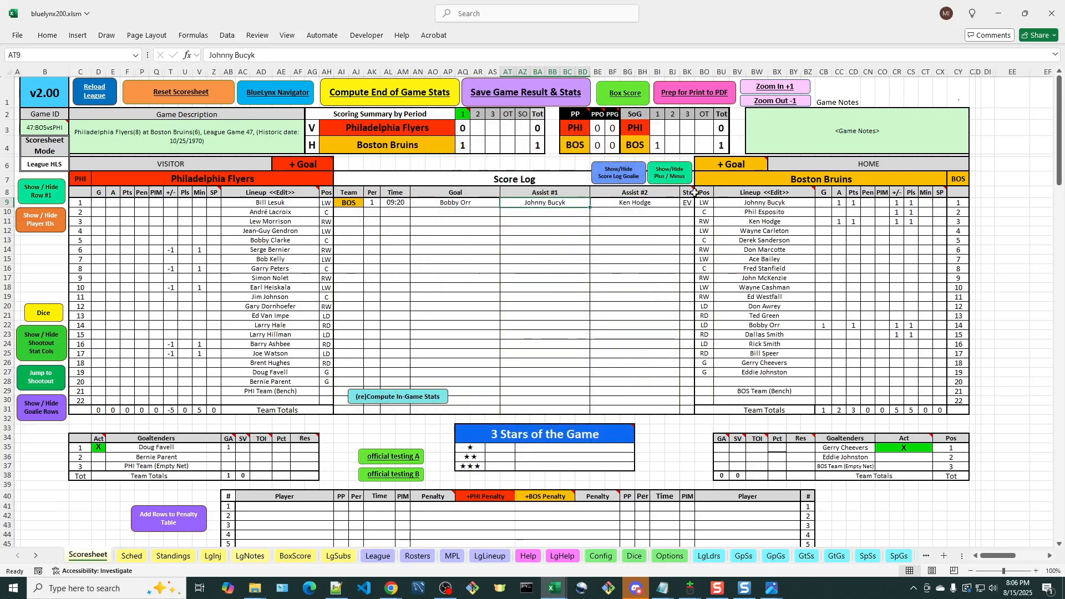
Step: Check the edited goal's plus and minus players in the score log and recompute the in-game stats
click(673, 176)
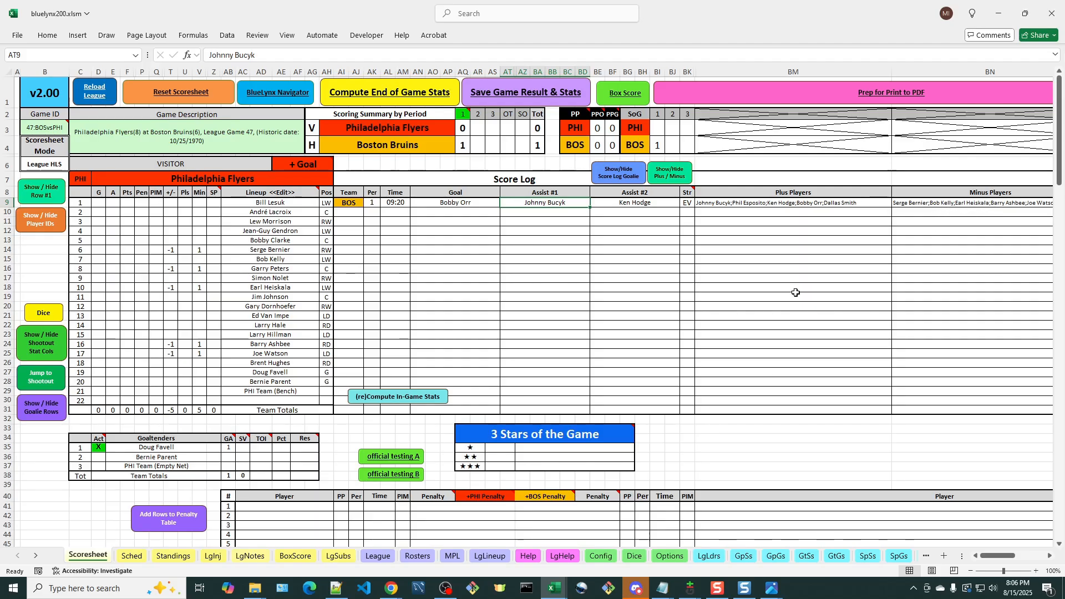
click(670, 176)
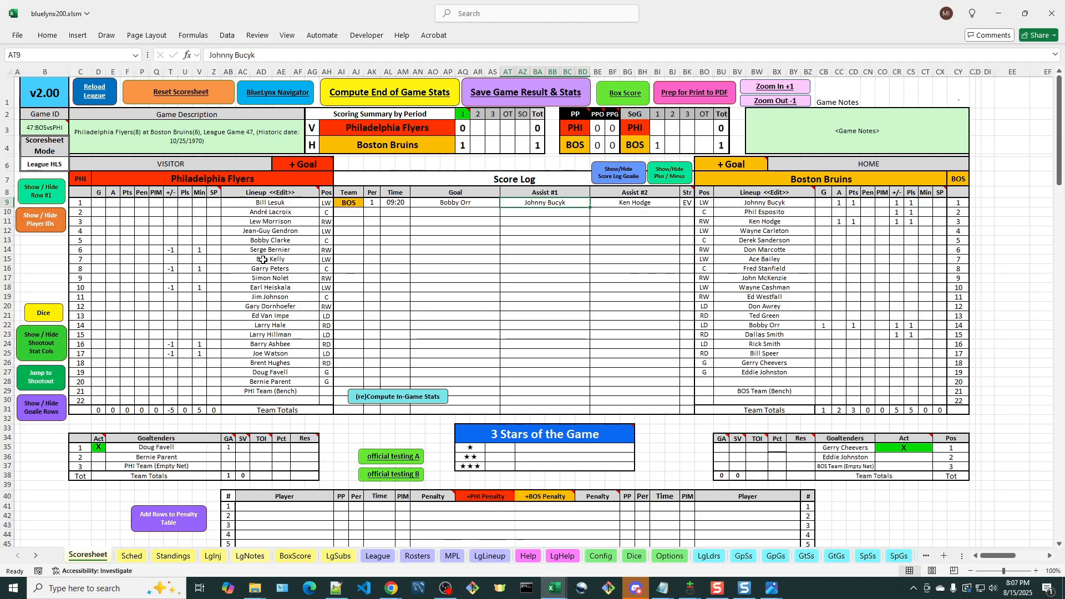
click(408, 403)
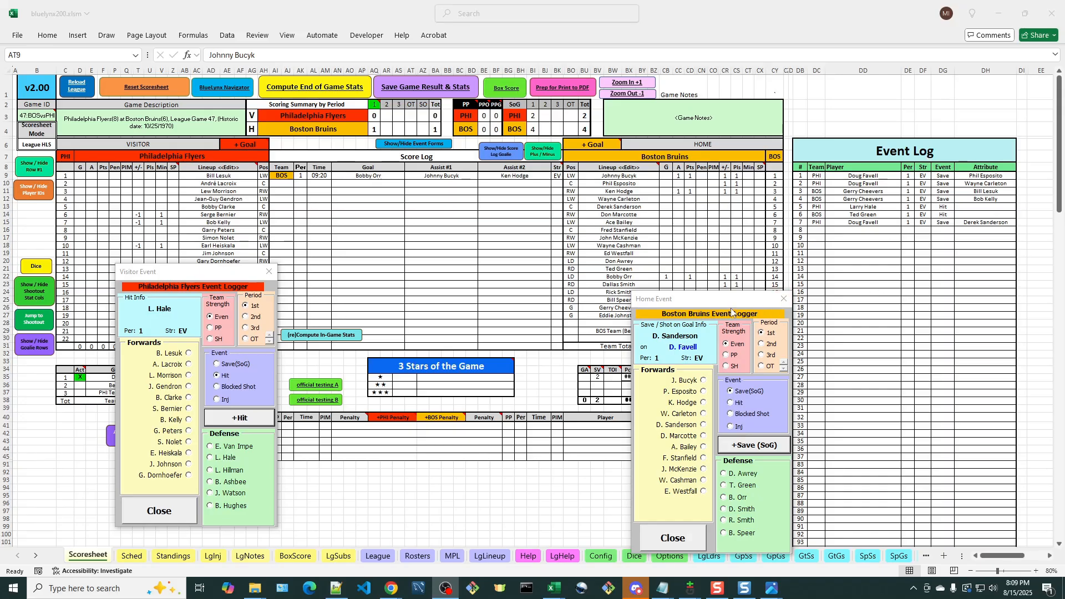
Step: Log a 1st-period even-strength shot by Phil Esposito saved by Doug Favell, and switch the current period to the 2nd
drag(730, 307, 724, 264)
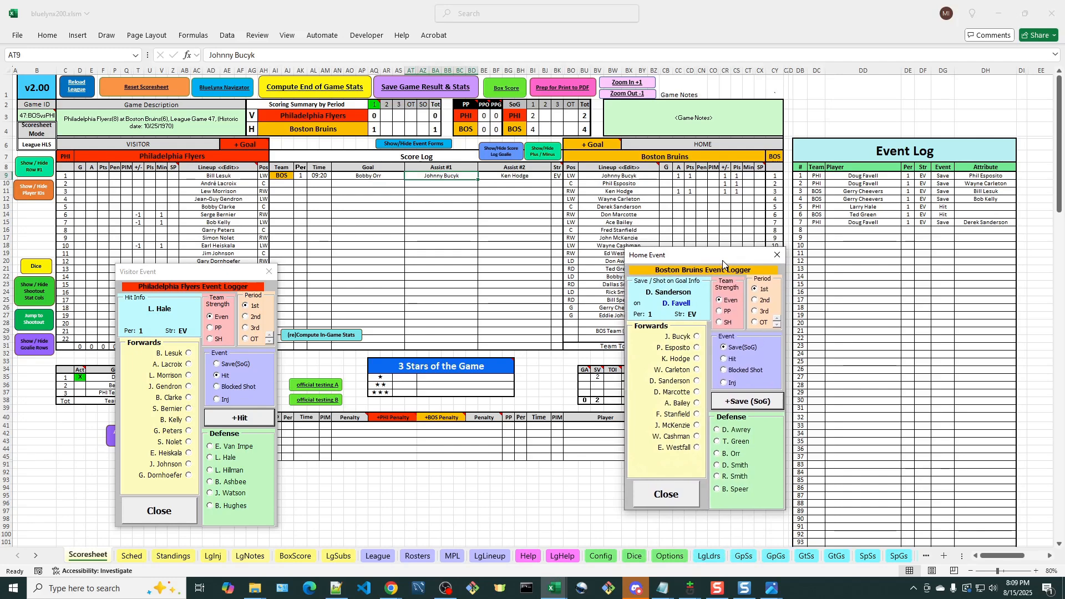
click(697, 347)
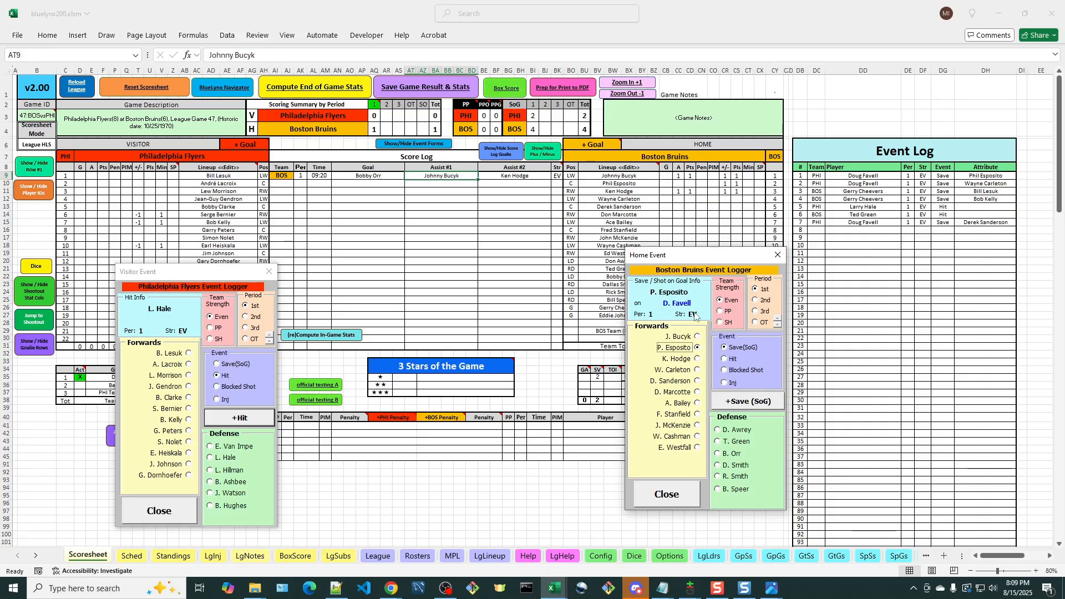
click(748, 402)
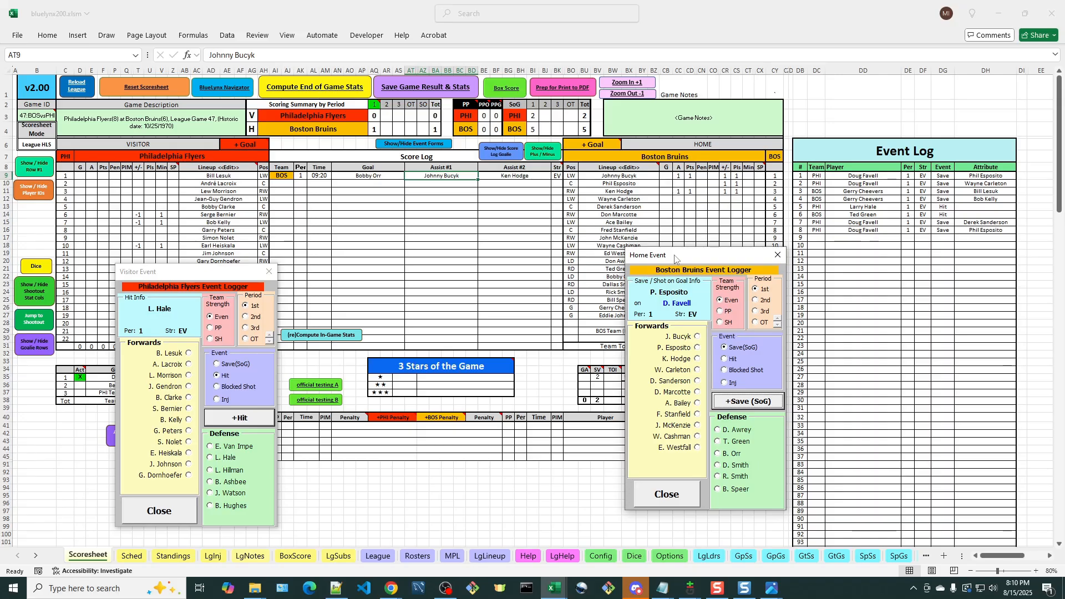
click(387, 106)
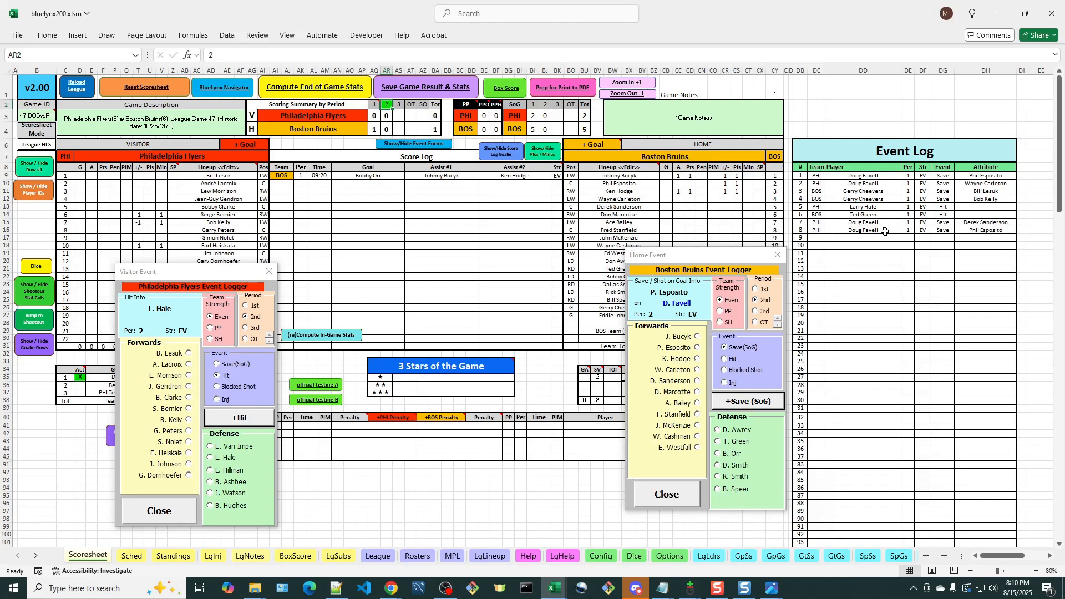
Step: Edit event 8 in the event log, changing the shooter to Derek Sanderson and the period to 2nd, and save it
click(864, 231)
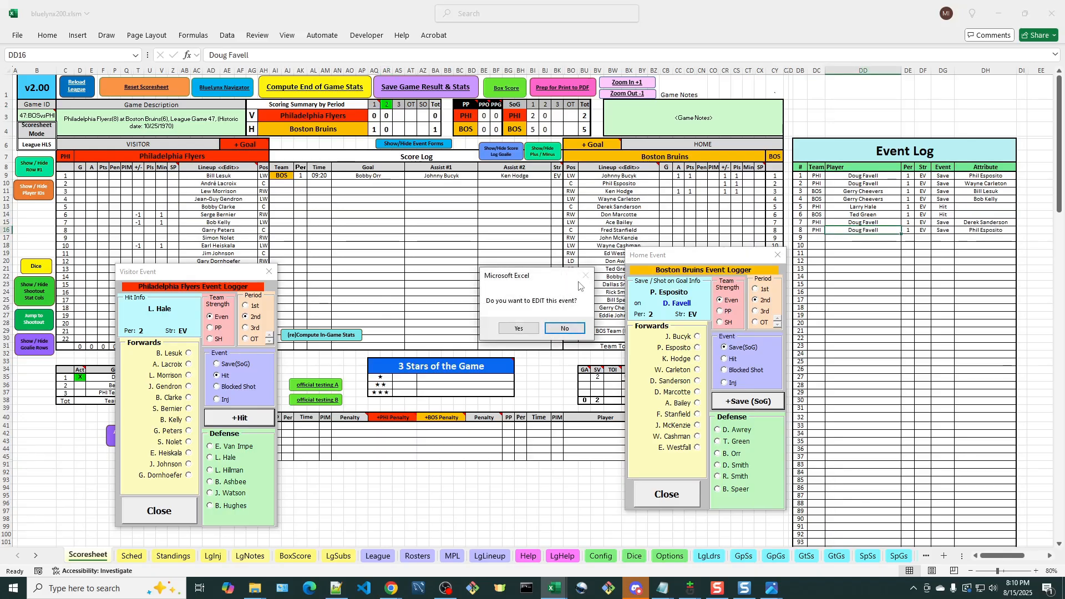
click(519, 329)
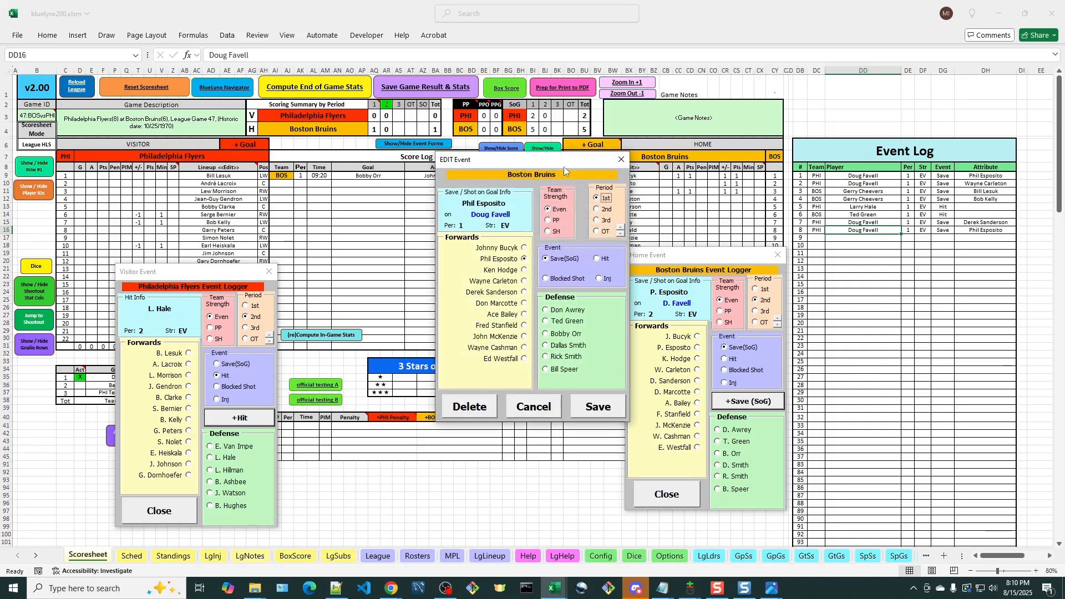
drag(562, 164, 516, 168)
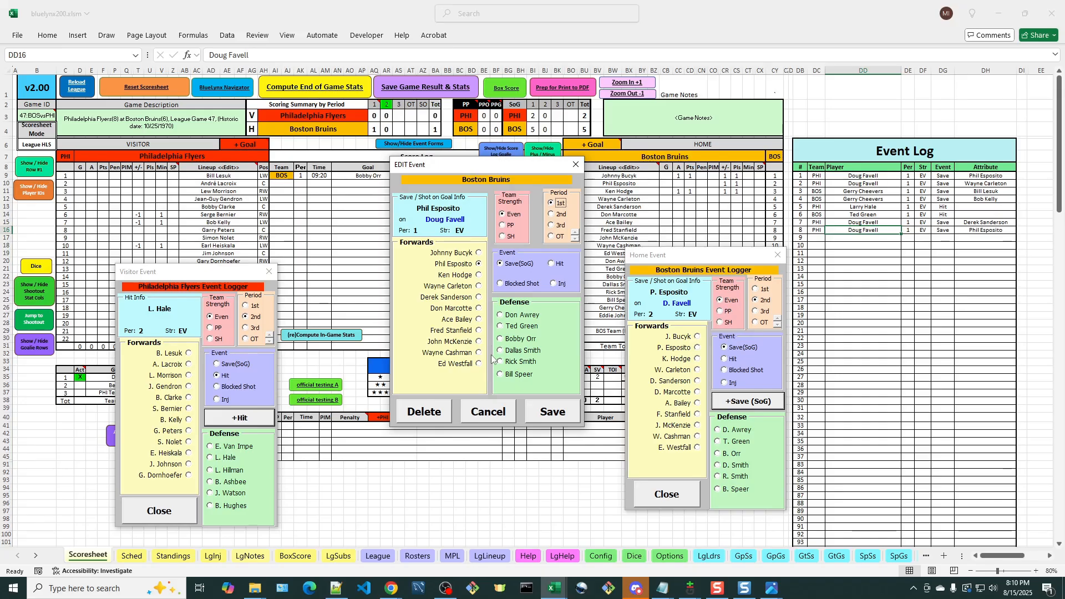
click(478, 298)
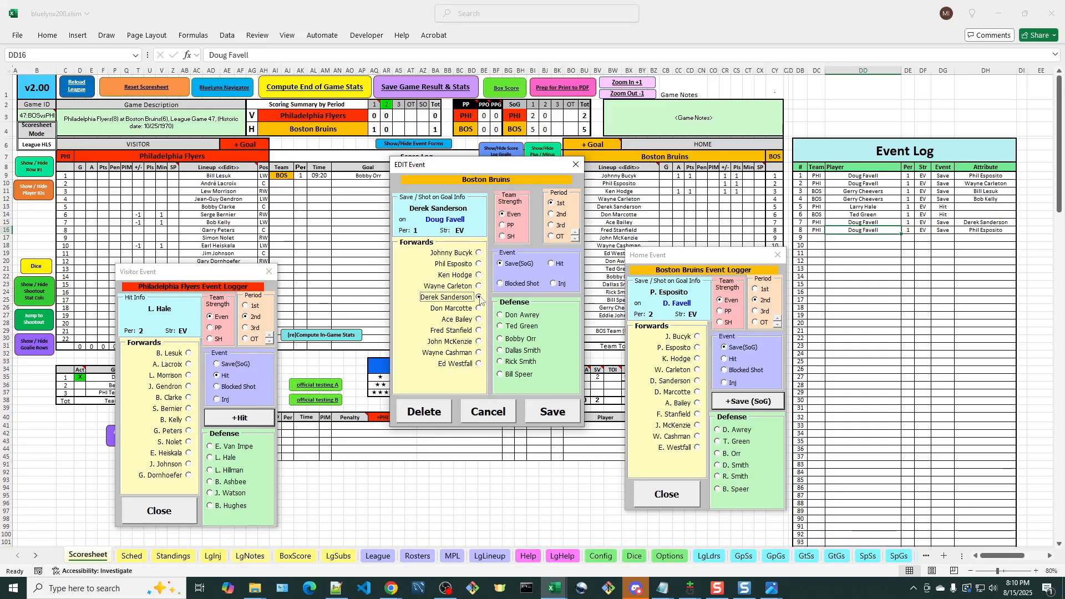
click(552, 214)
click(555, 413)
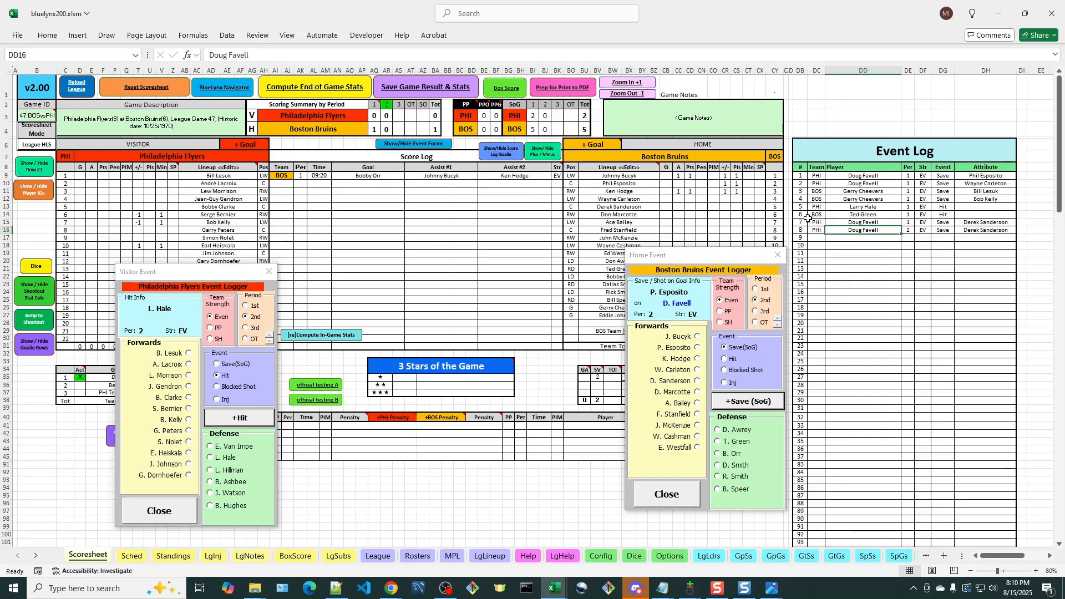
click(880, 207)
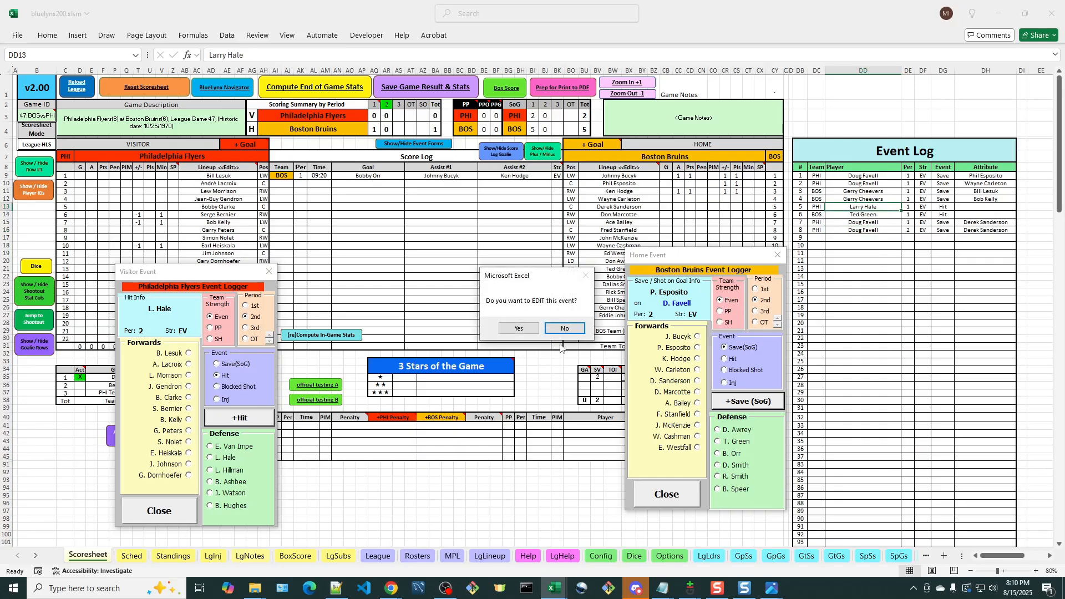
click(519, 328)
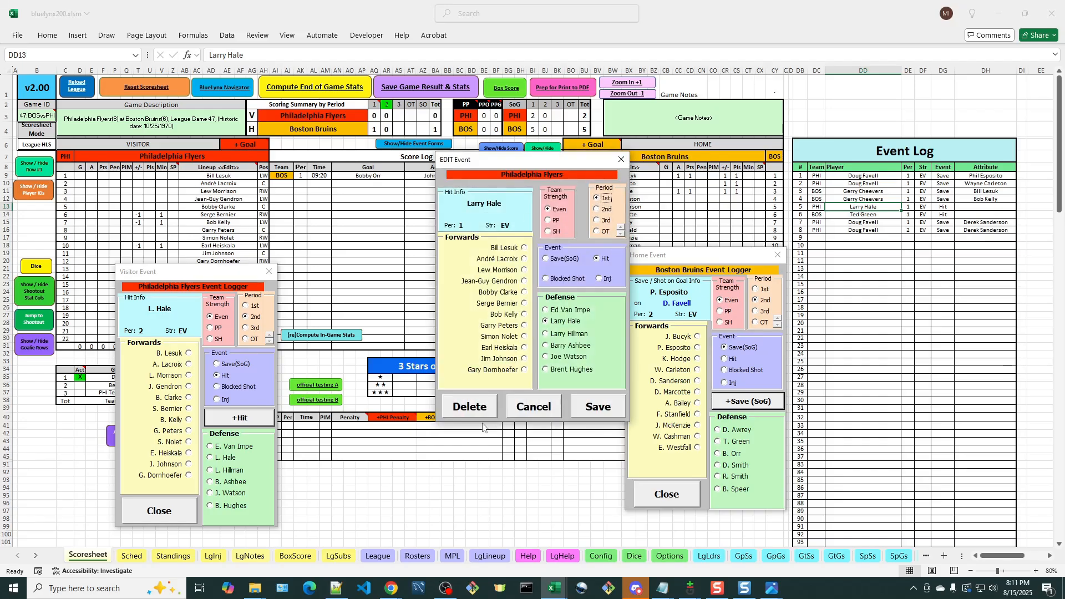
click(470, 409)
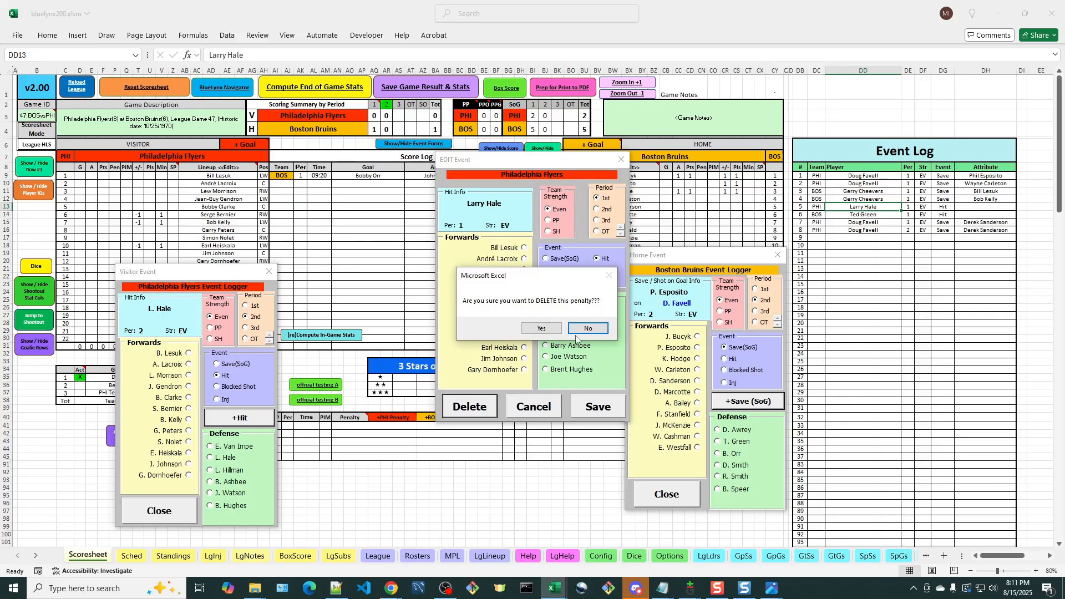
click(540, 330)
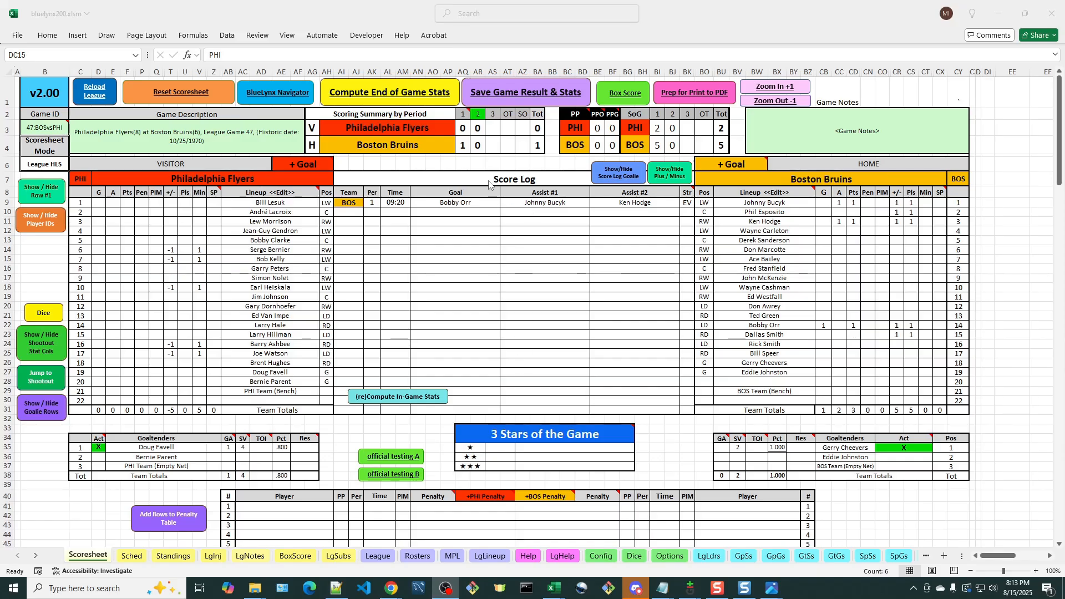
Step: Advance the current period to the 3rd, confirm the game is going into overtime, and activate overtime period 2
click(493, 114)
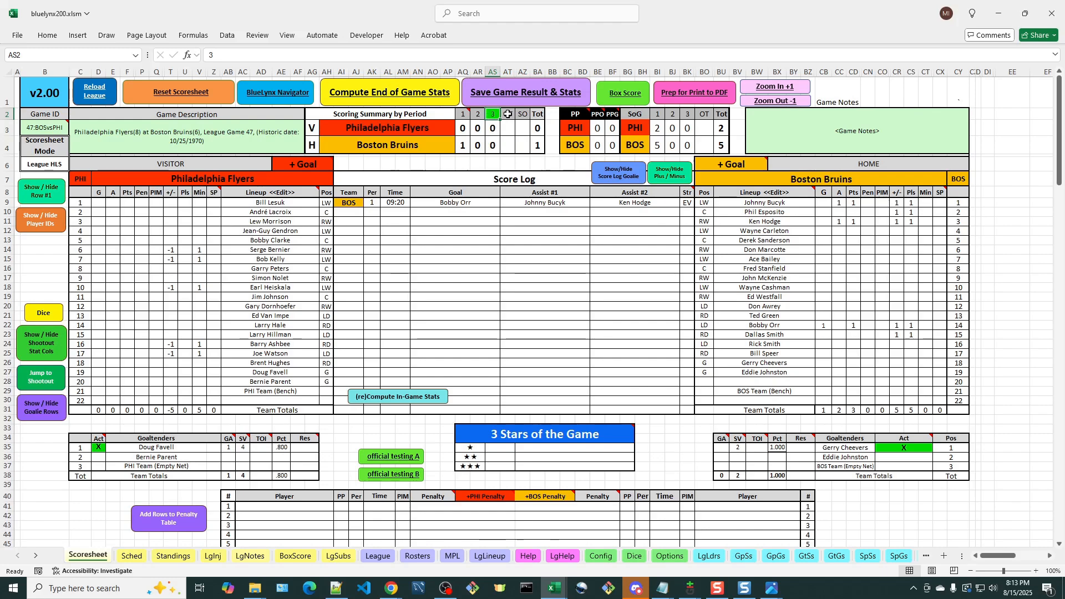
click(508, 115)
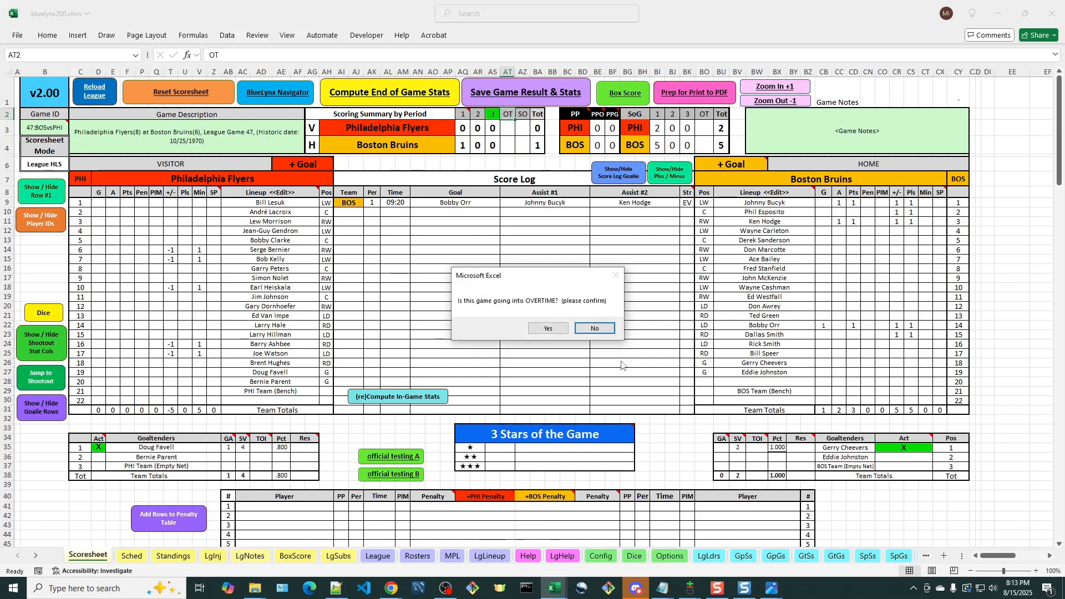
click(549, 329)
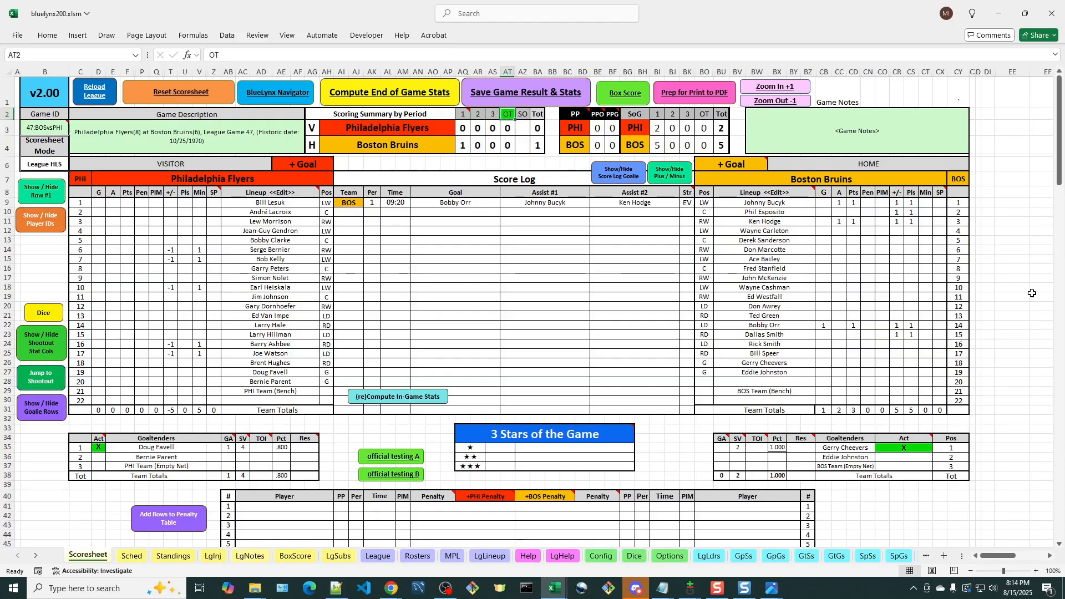
click(668, 447)
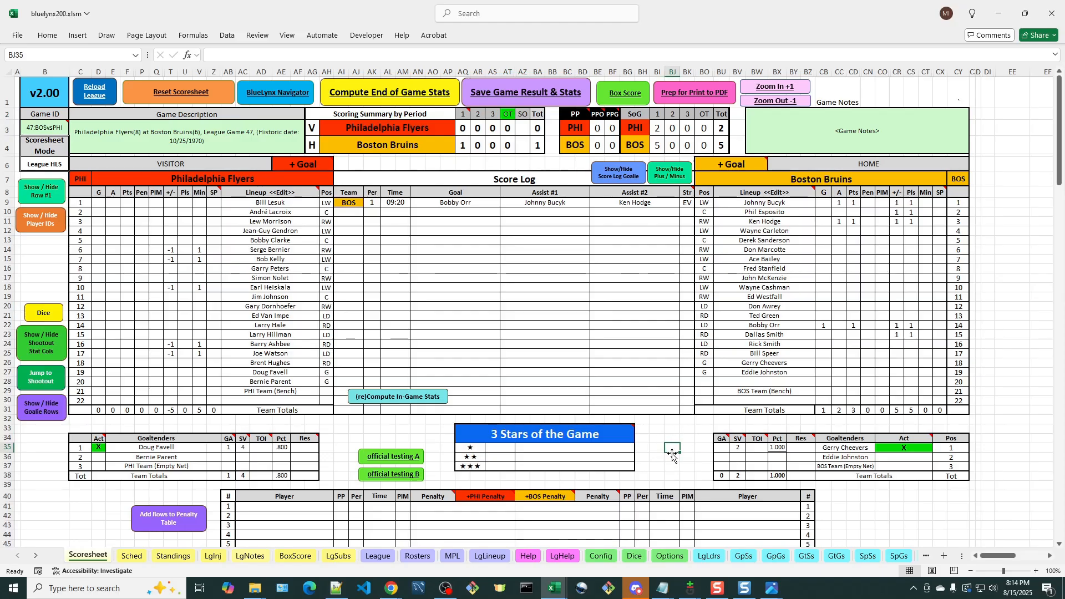
click(507, 114)
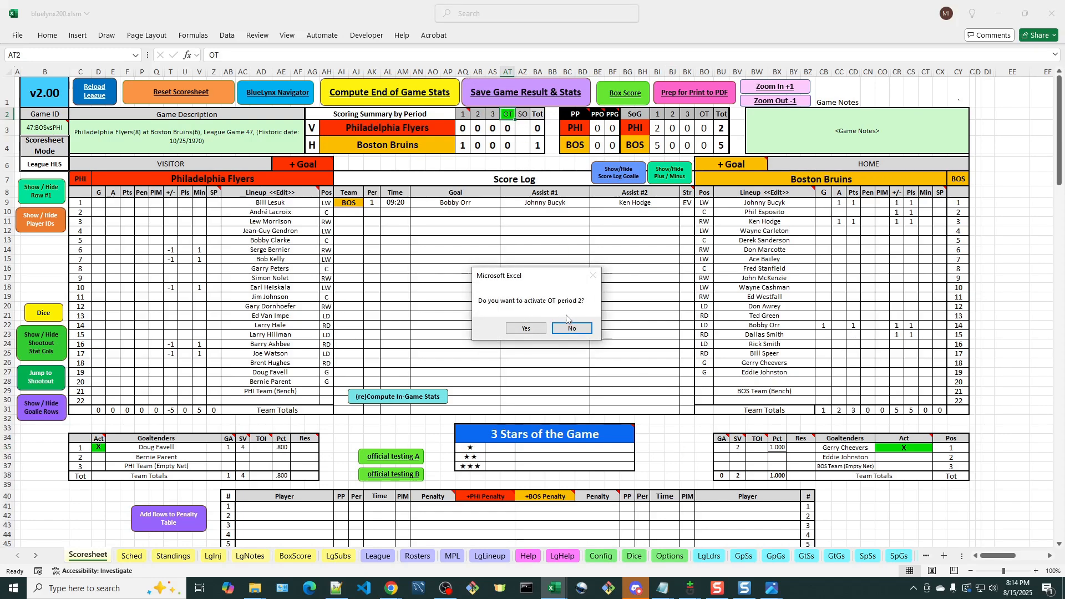
click(529, 332)
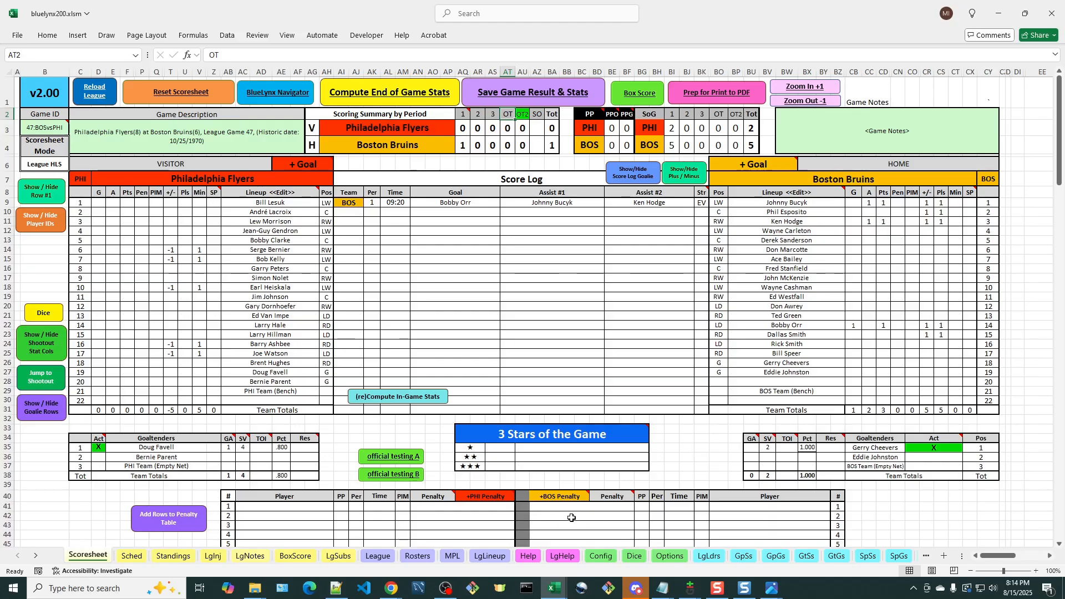
Step: Log a 2-minute minor penalty on the Bruins' Ken Hodge at 08:30 of OT2, resulting in a power play
click(564, 498)
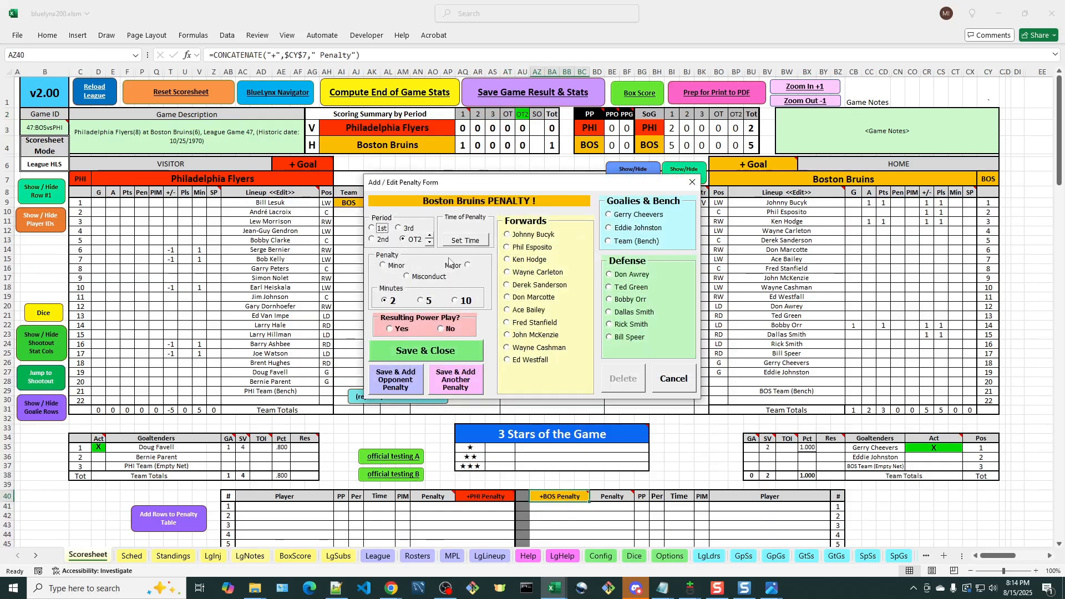
click(473, 244)
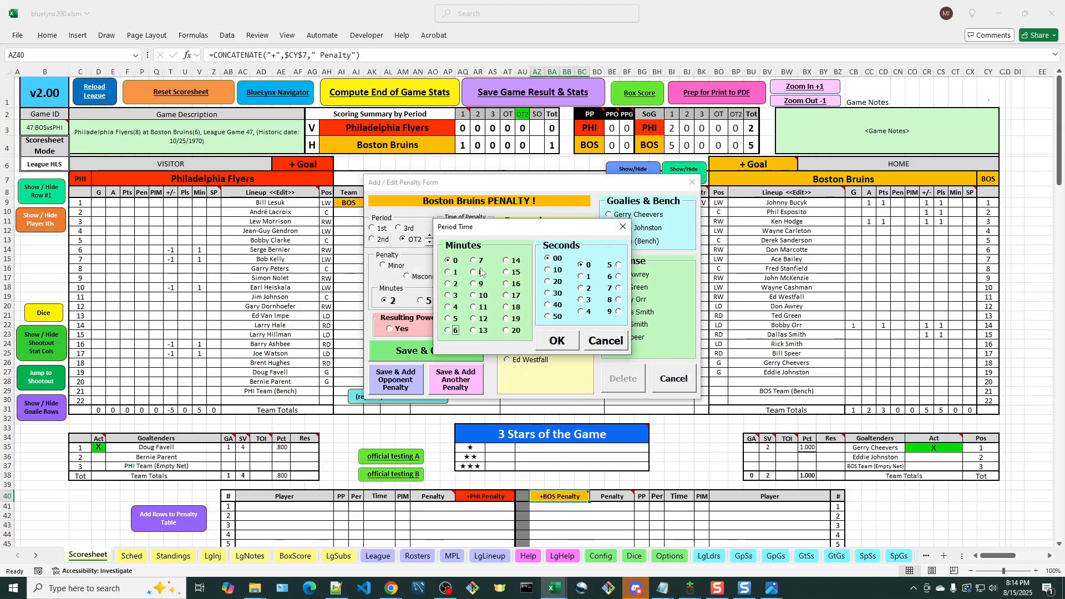
click(555, 293)
click(557, 341)
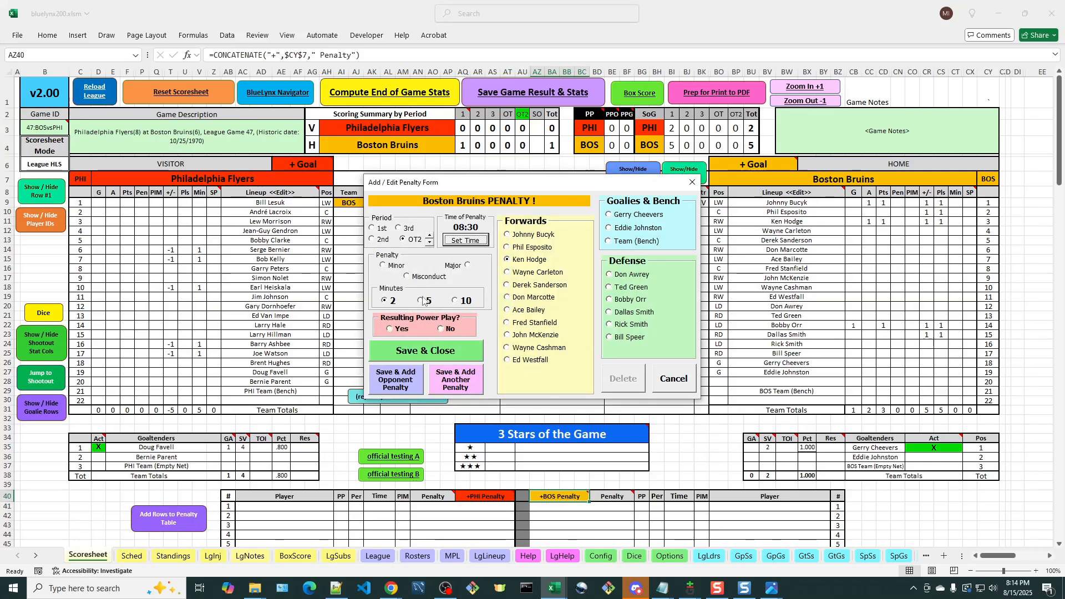
click(388, 264)
click(394, 328)
click(423, 351)
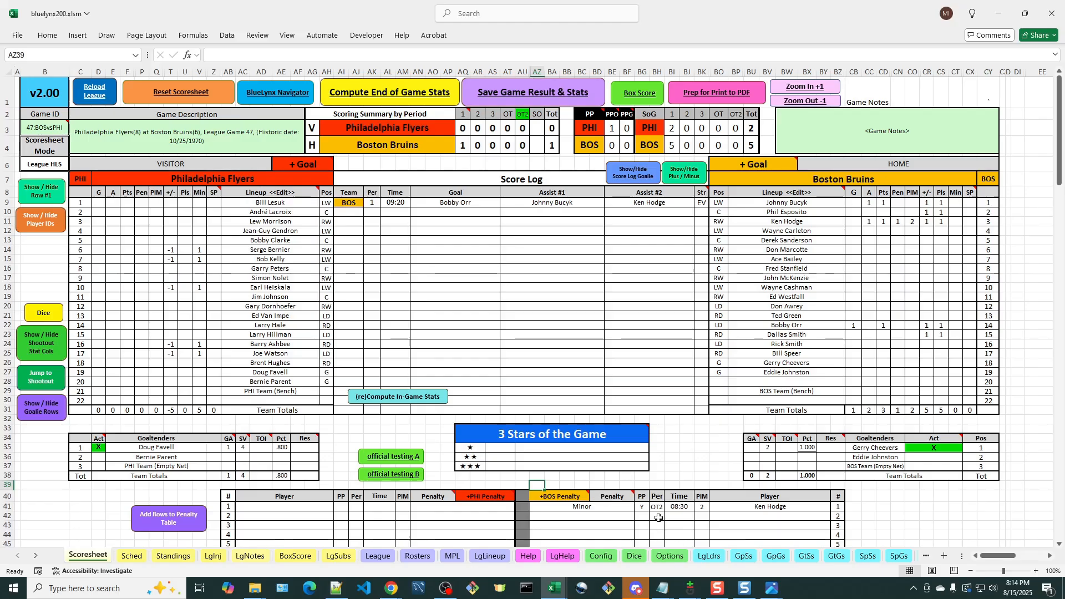
Step: Activate overtime periods 3, 4 and 5 in the scoring summary
click(522, 114)
click(525, 328)
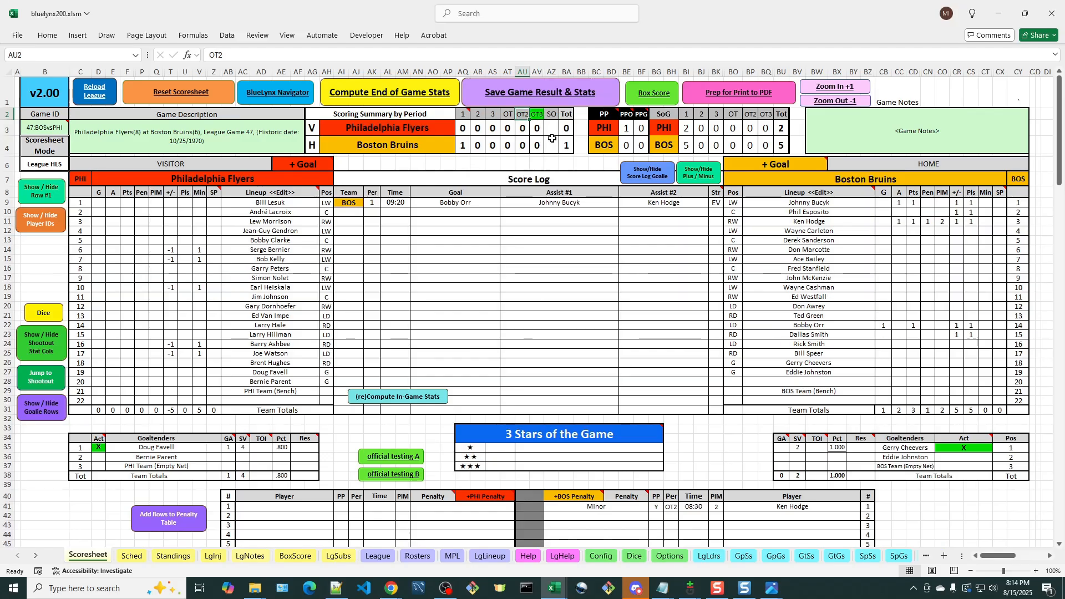
click(535, 115)
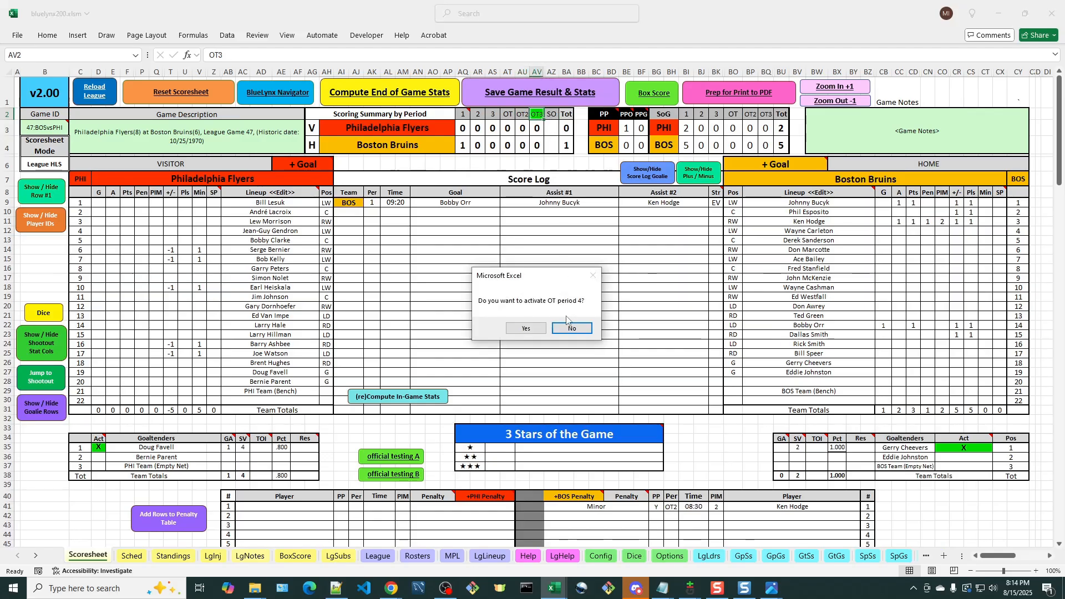
click(534, 331)
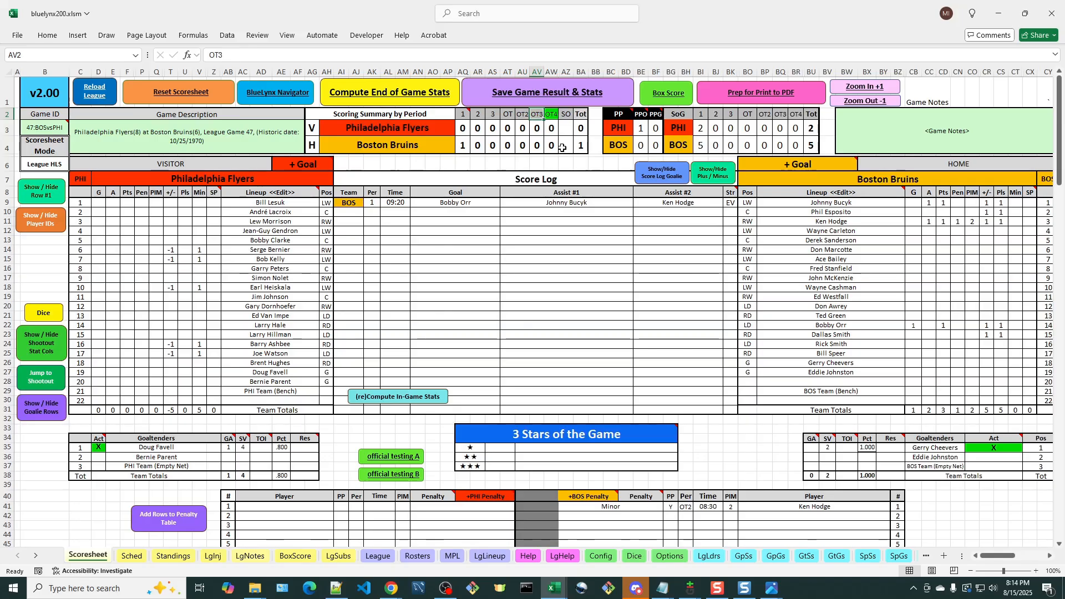
click(553, 121)
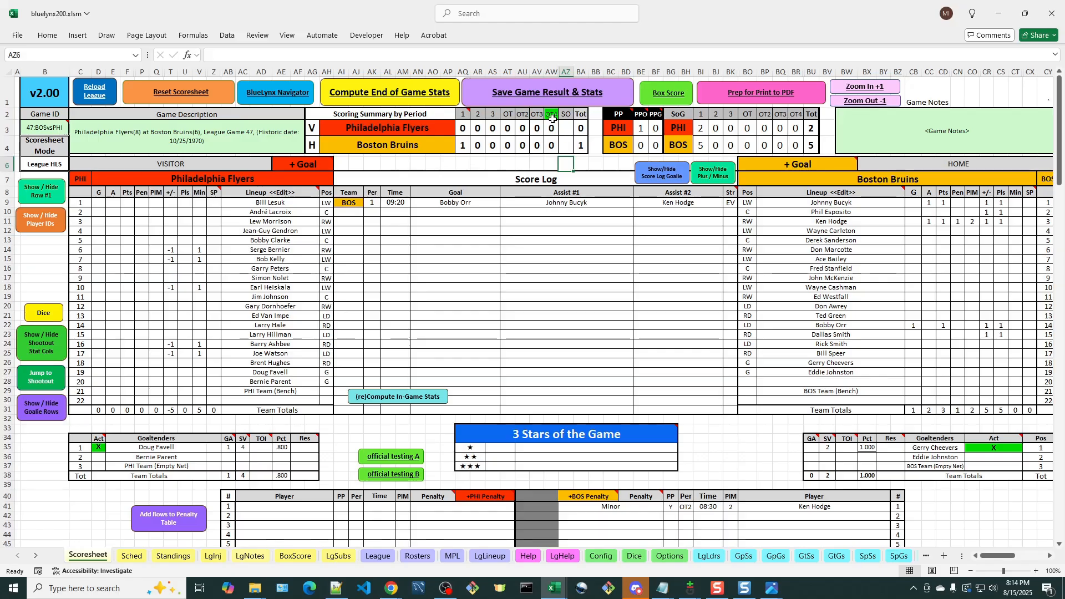
click(527, 329)
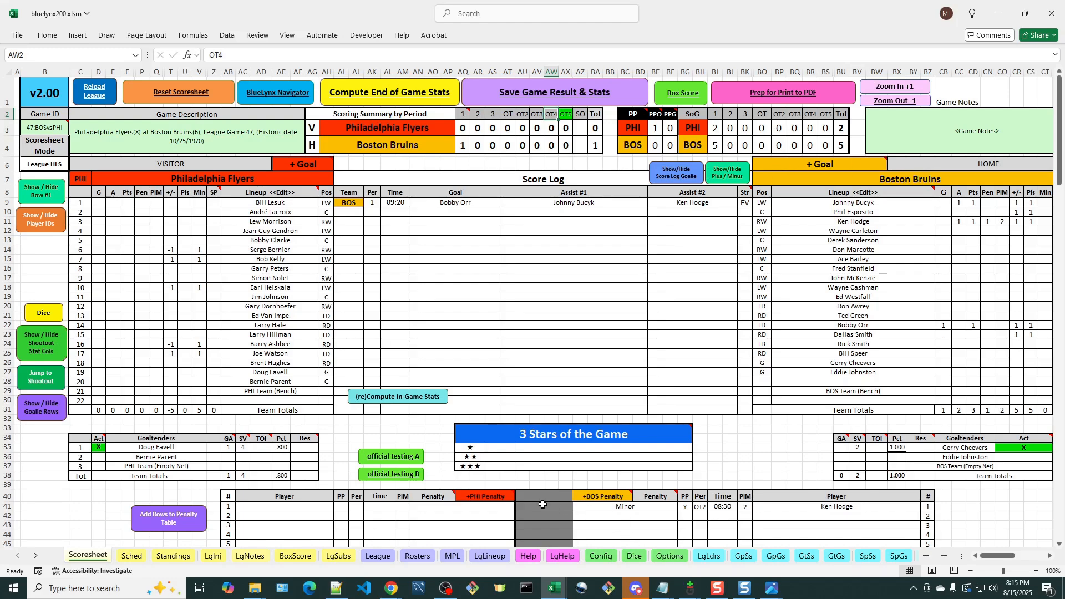
Step: Check the selectable overtime periods in a new Flyers penalty entry and leave it without saving
click(484, 498)
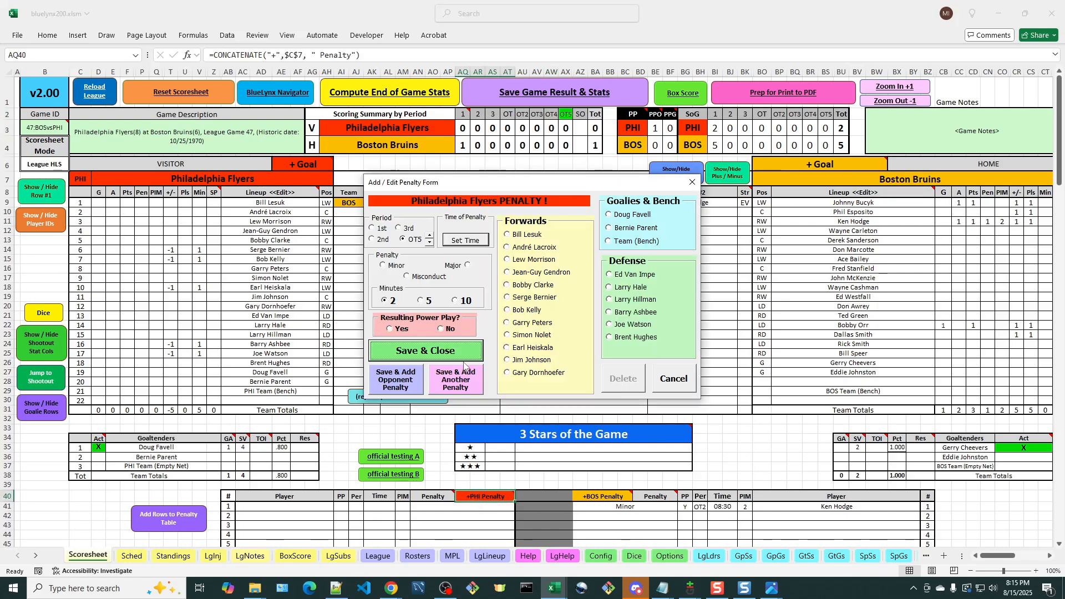
click(430, 241)
click(429, 236)
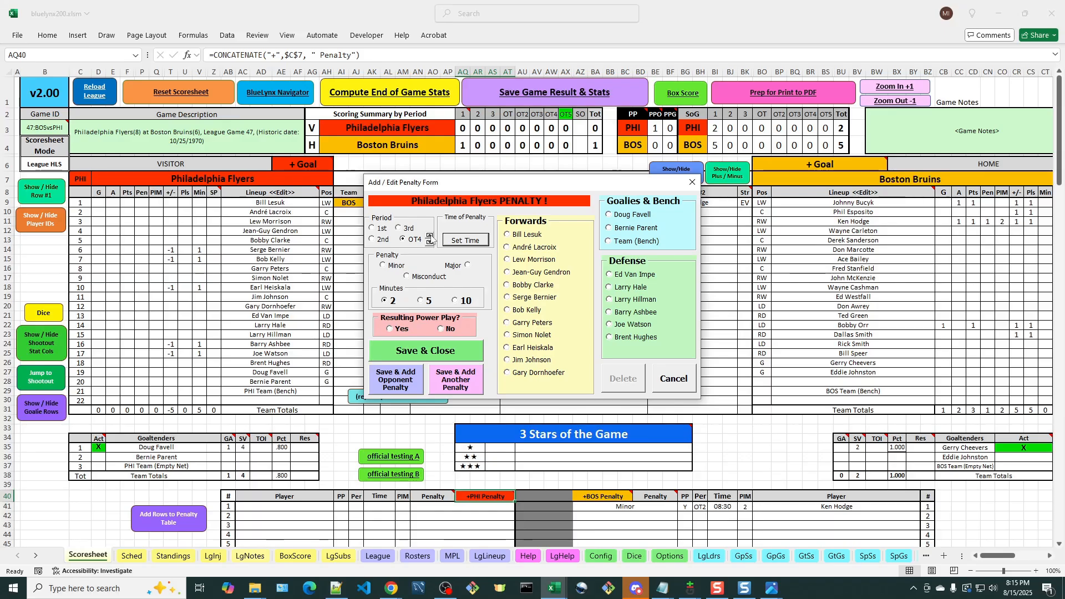
click(430, 236)
click(673, 378)
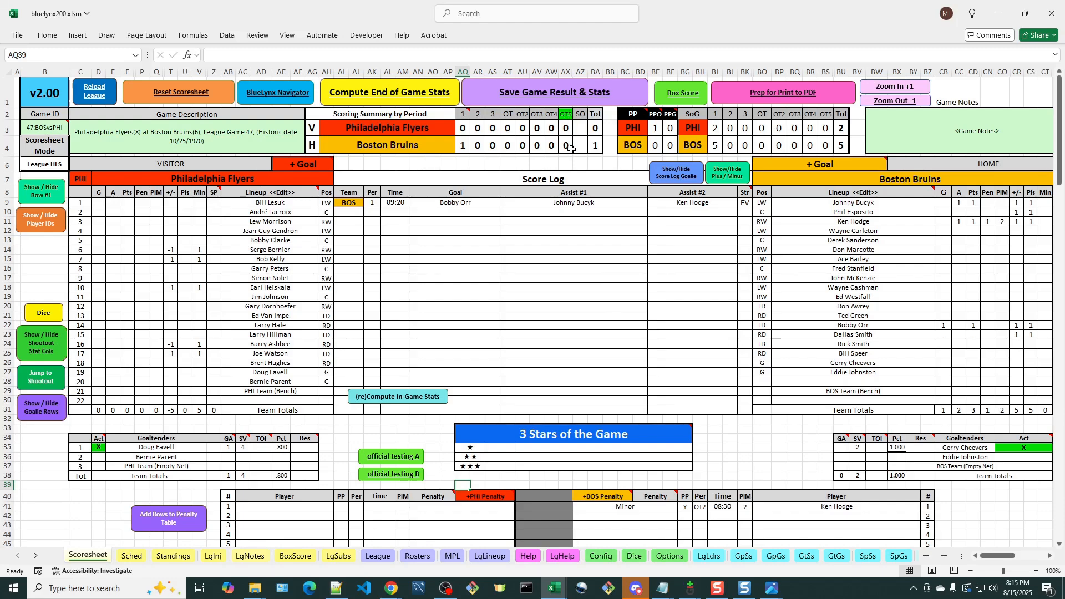
Step: Log a 3rd-period even-strength Flyers goal at 09:20 by Bobby Clarke, assisted by Serge Bernier and Barry Ashbee, and save it
click(493, 129)
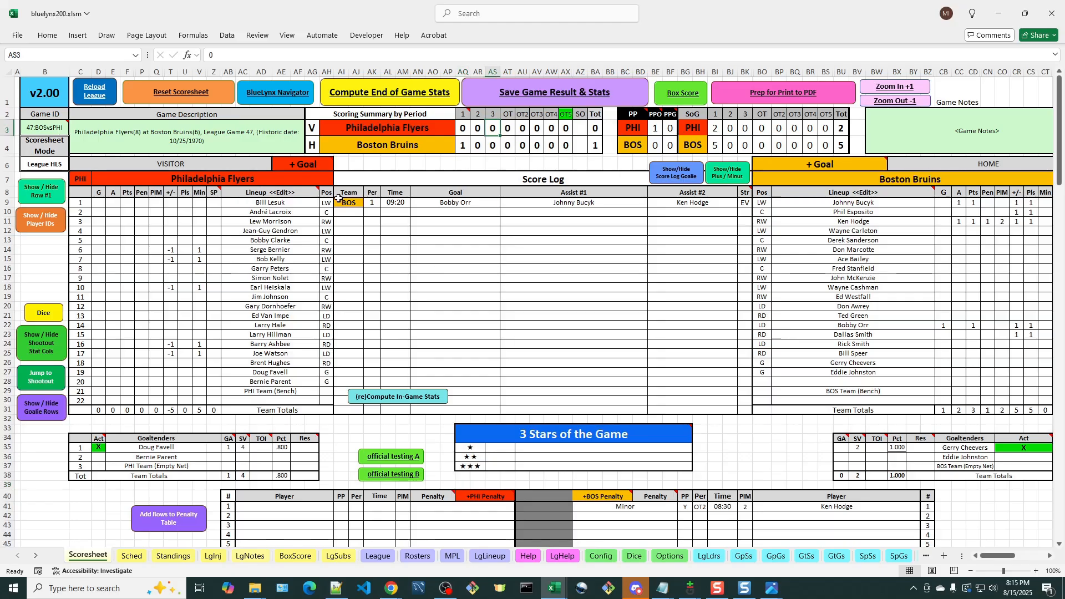
click(308, 172)
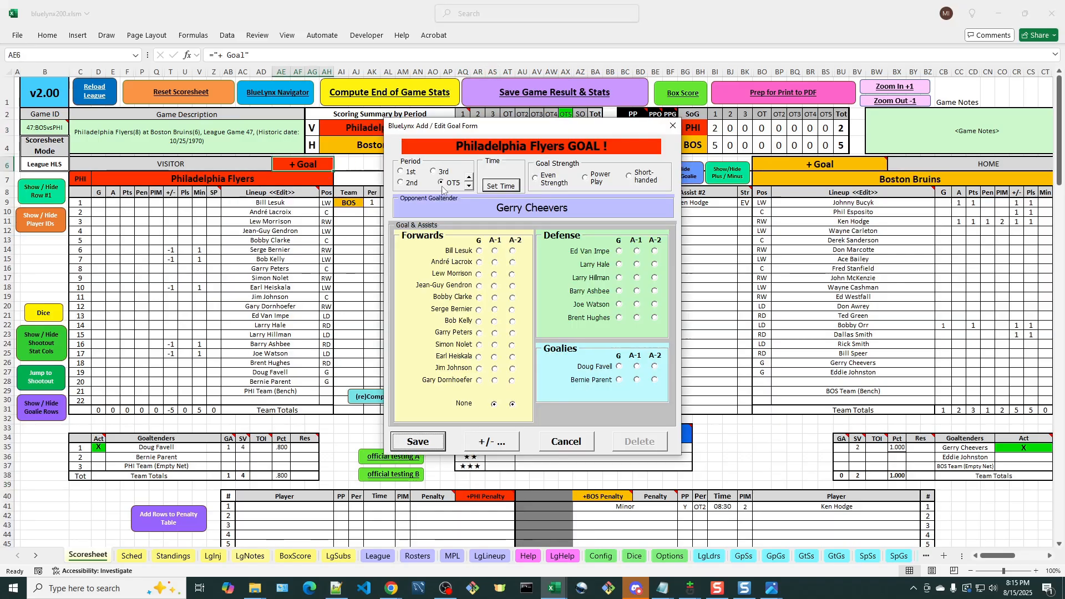
click(438, 173)
click(486, 185)
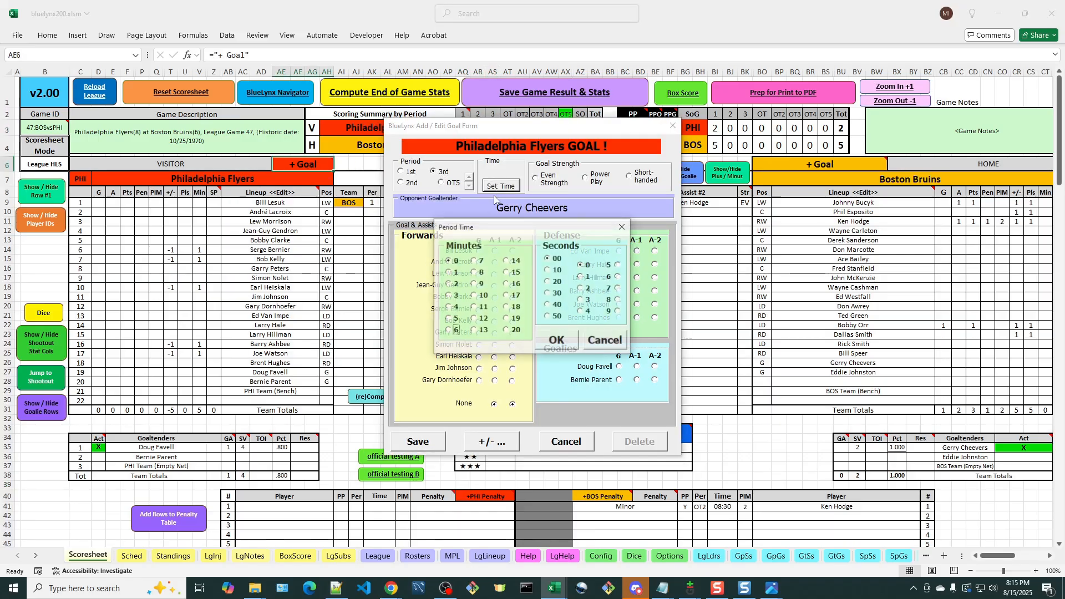
click(557, 341)
click(551, 183)
click(480, 298)
click(494, 310)
click(655, 291)
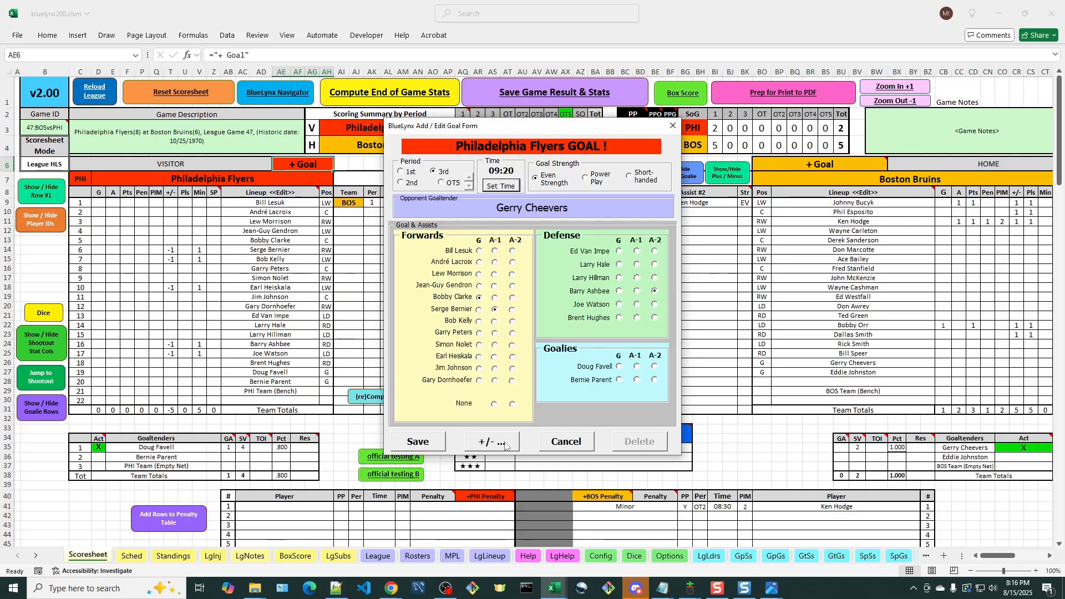
click(421, 441)
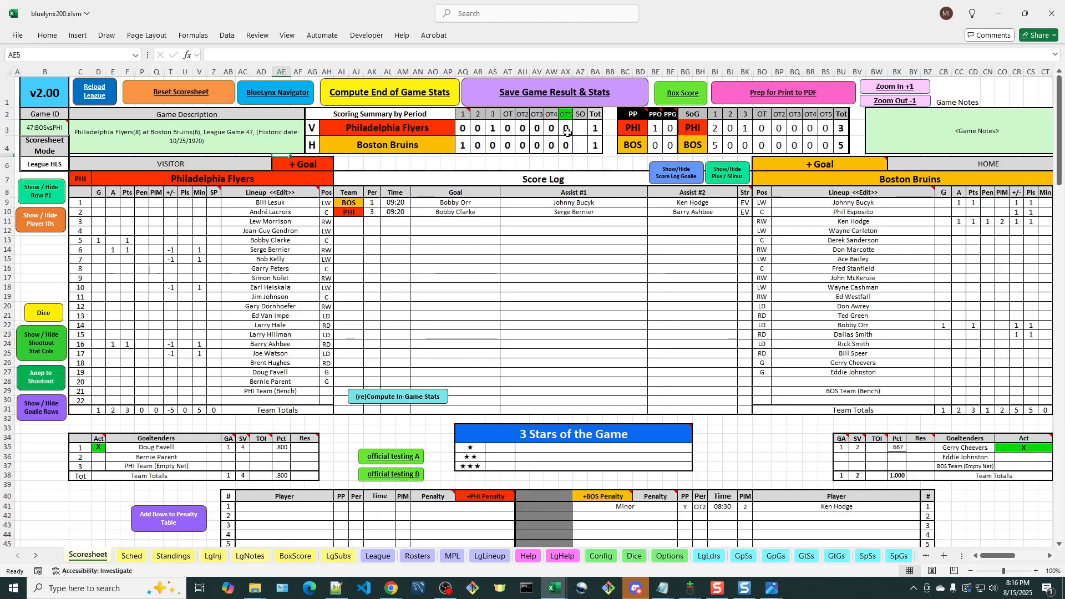
Step: Log an OT5 even-strength Flyers goal at 16:32 by André Lacroix, assisted by Bob Kelly and Ed Van Impe, and save it
click(568, 130)
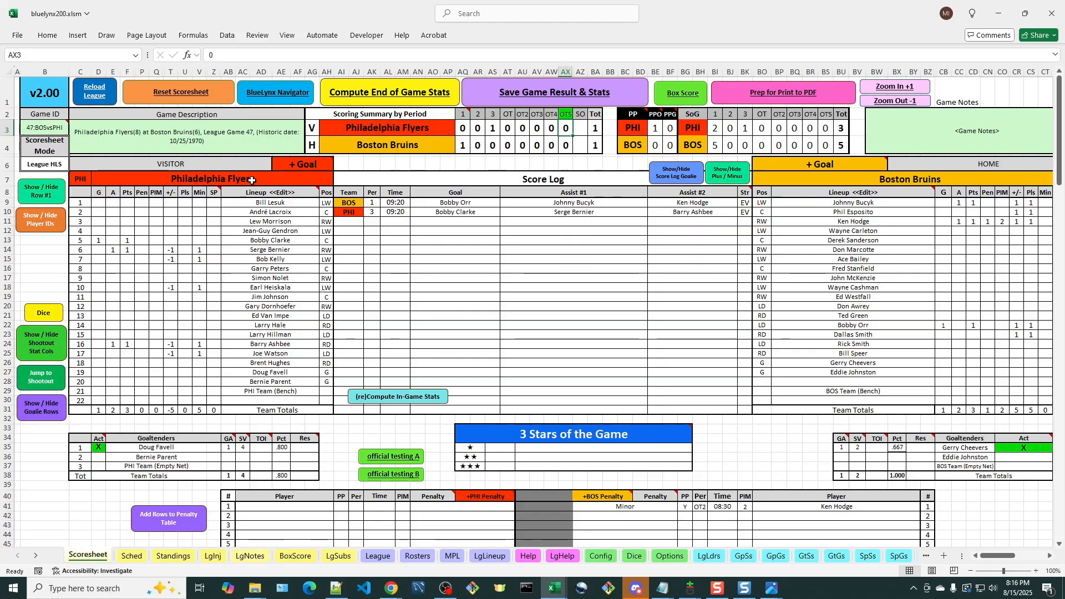
click(300, 168)
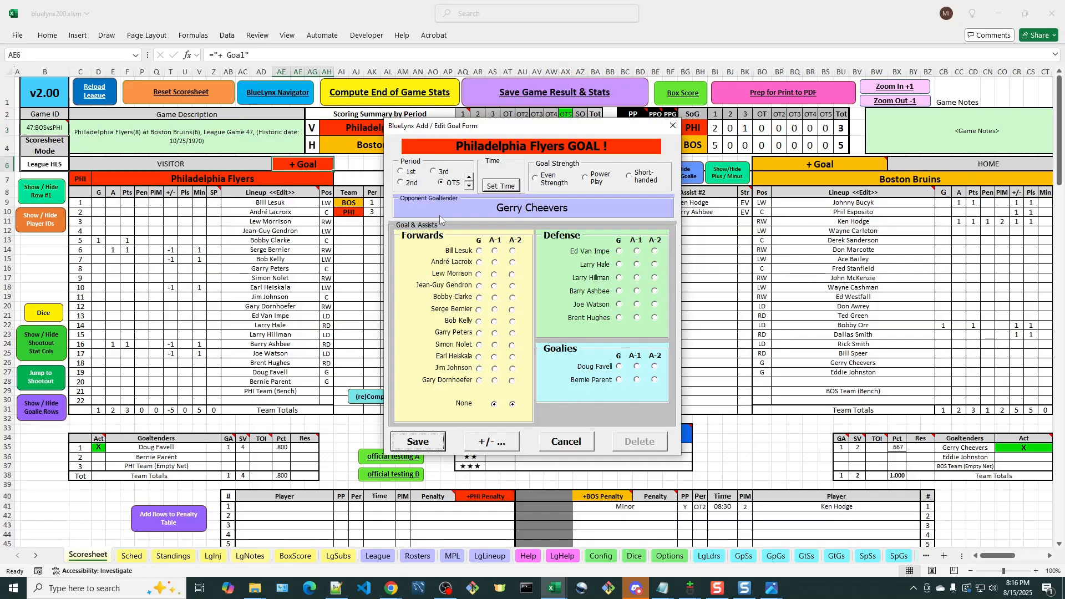
click(513, 186)
click(514, 284)
click(555, 293)
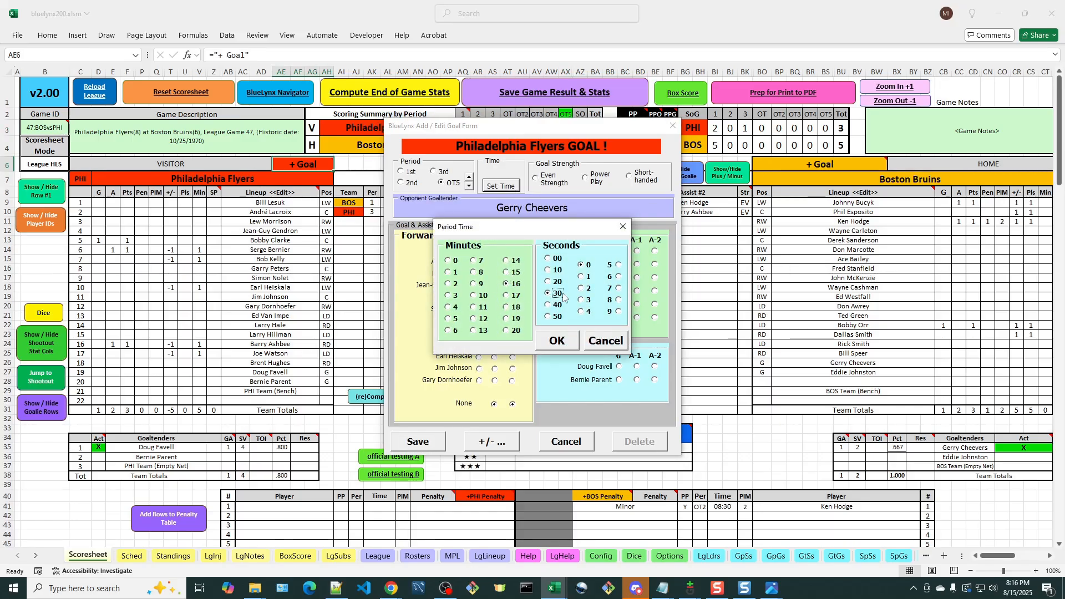
click(587, 291)
click(557, 340)
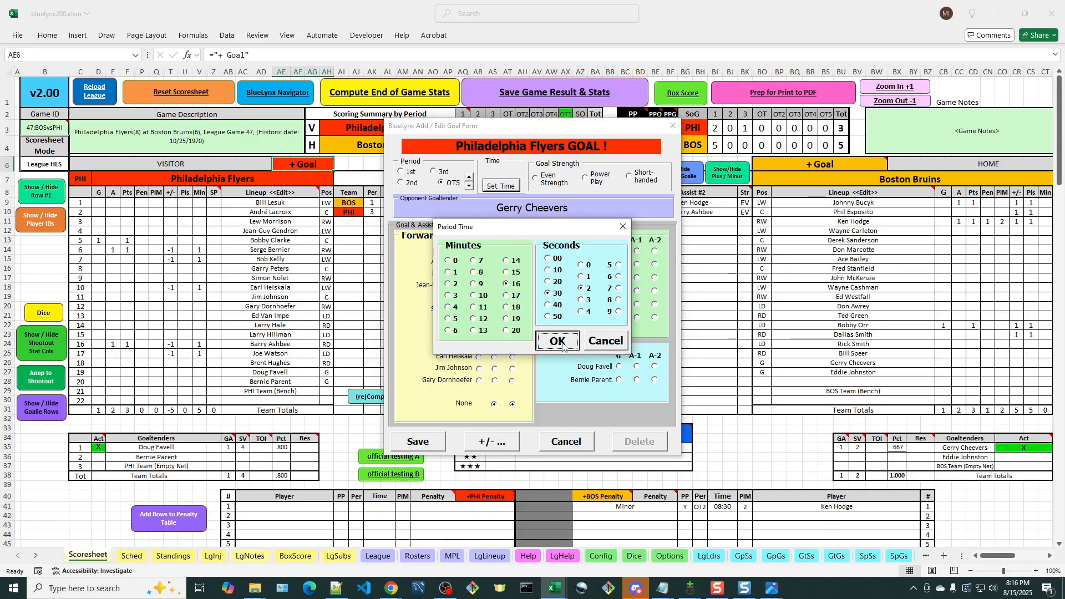
click(550, 183)
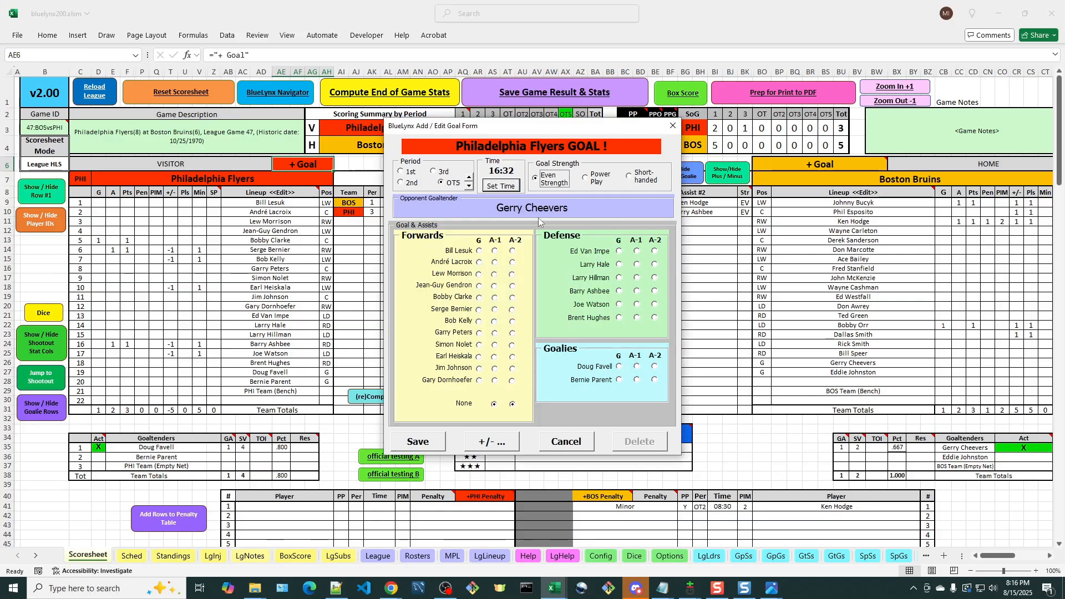
click(480, 264)
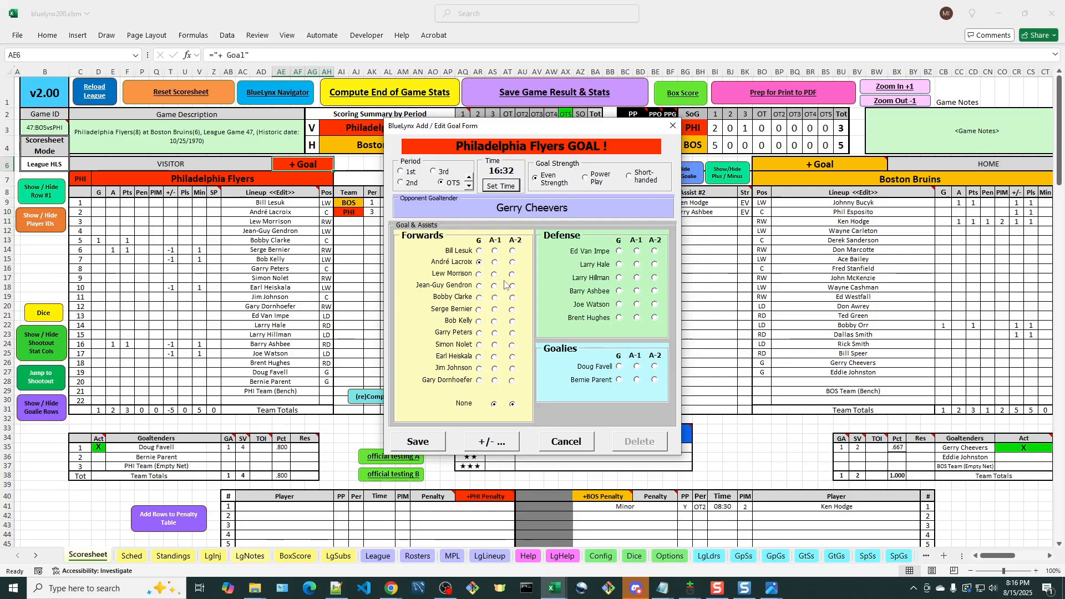
click(495, 321)
click(655, 252)
click(419, 442)
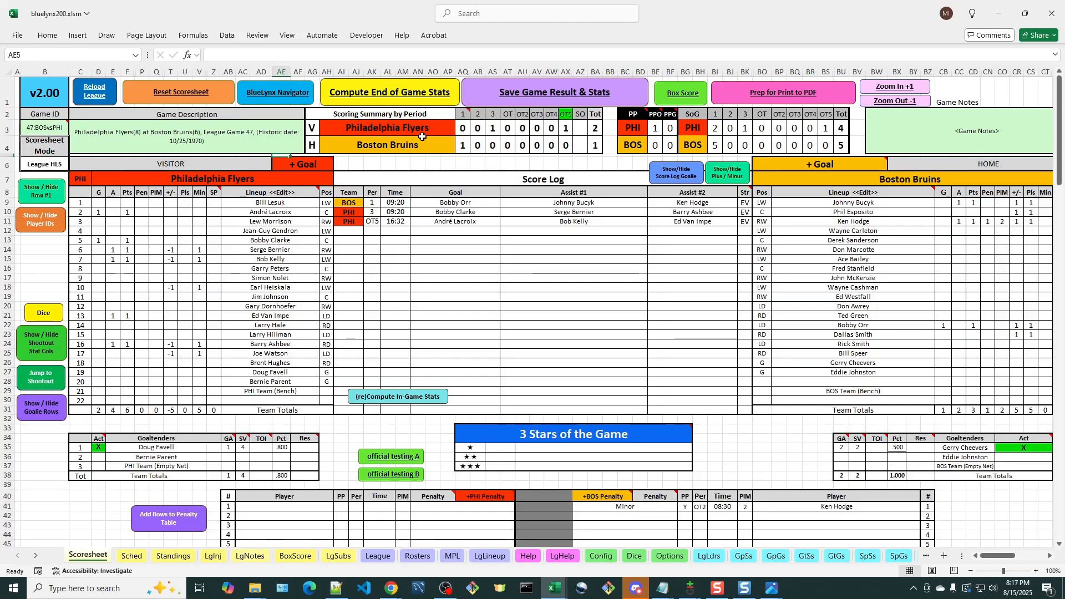
Step: Compute the end-of-game stats, overwriting the goalie save stats for this game
click(384, 100)
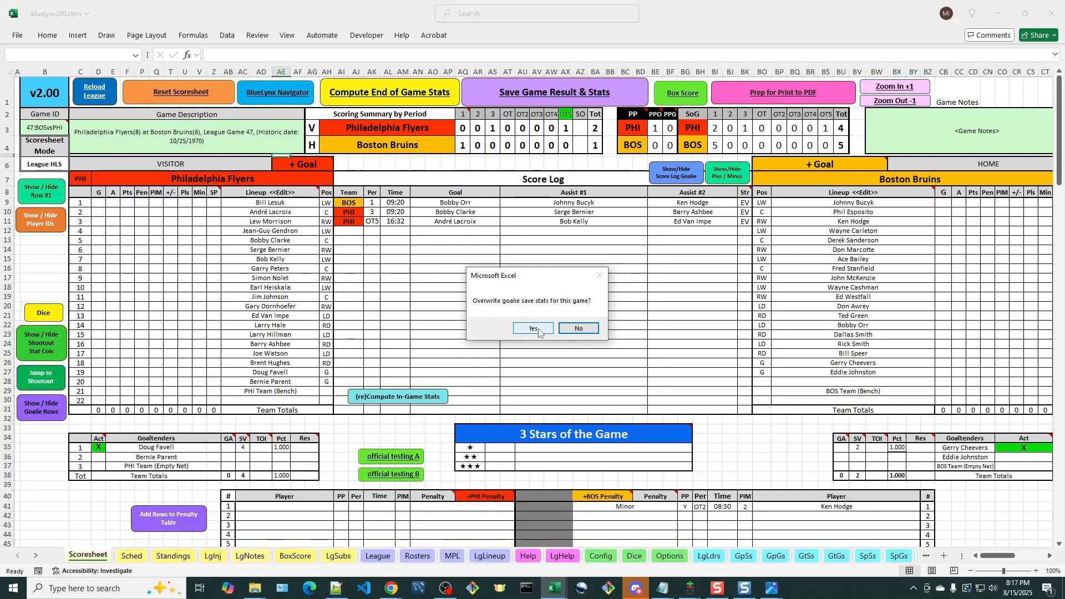
click(538, 330)
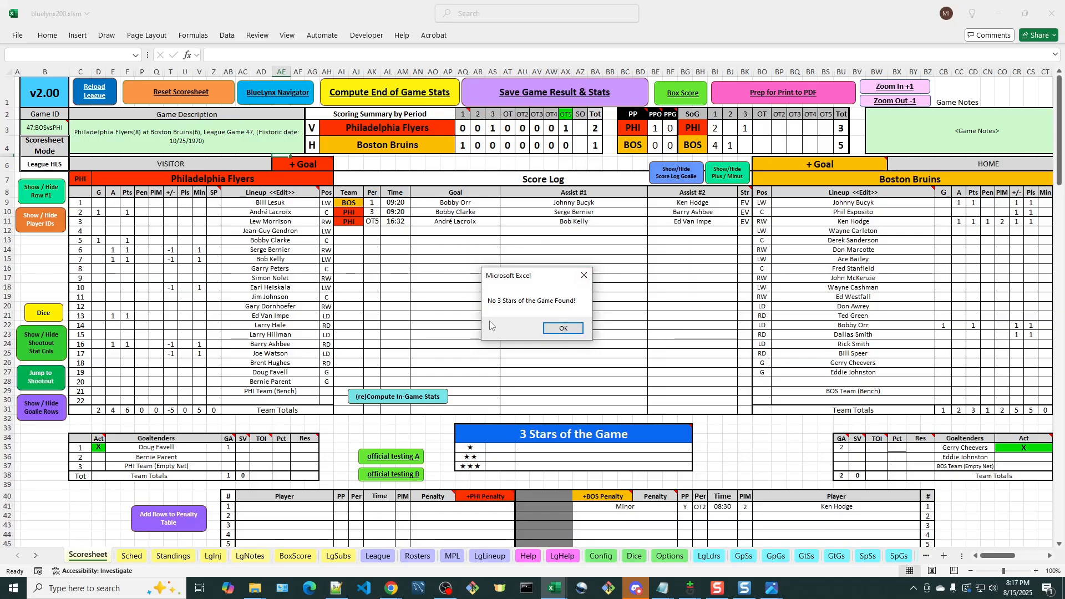
click(567, 329)
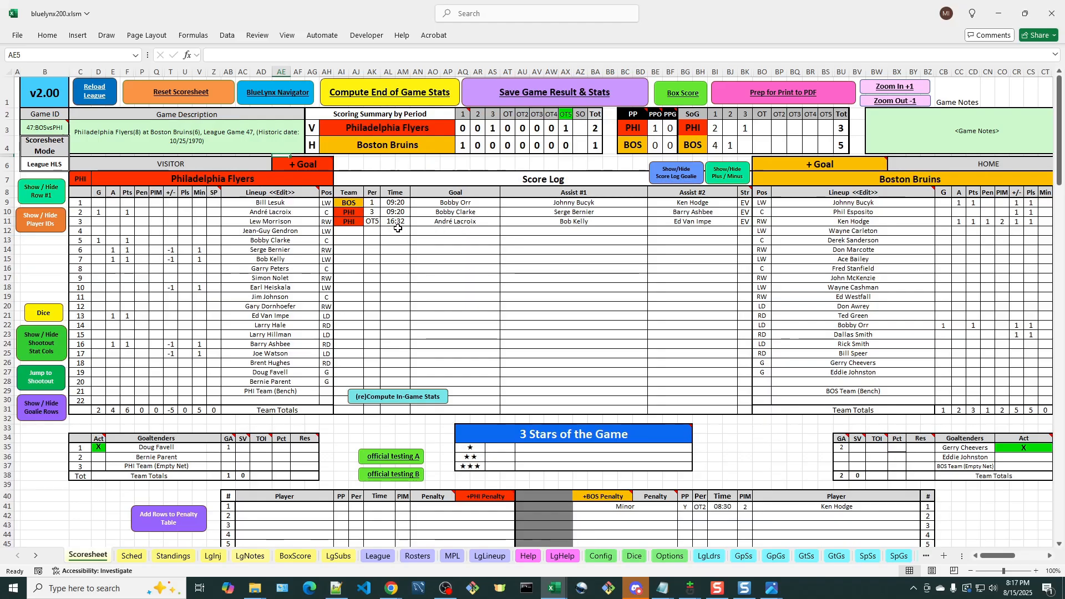
Step: Set Flyers goalie Doug Favell's time on ice to 156:32, using 140 minutes plus 10 extra overtime minutes
click(265, 450)
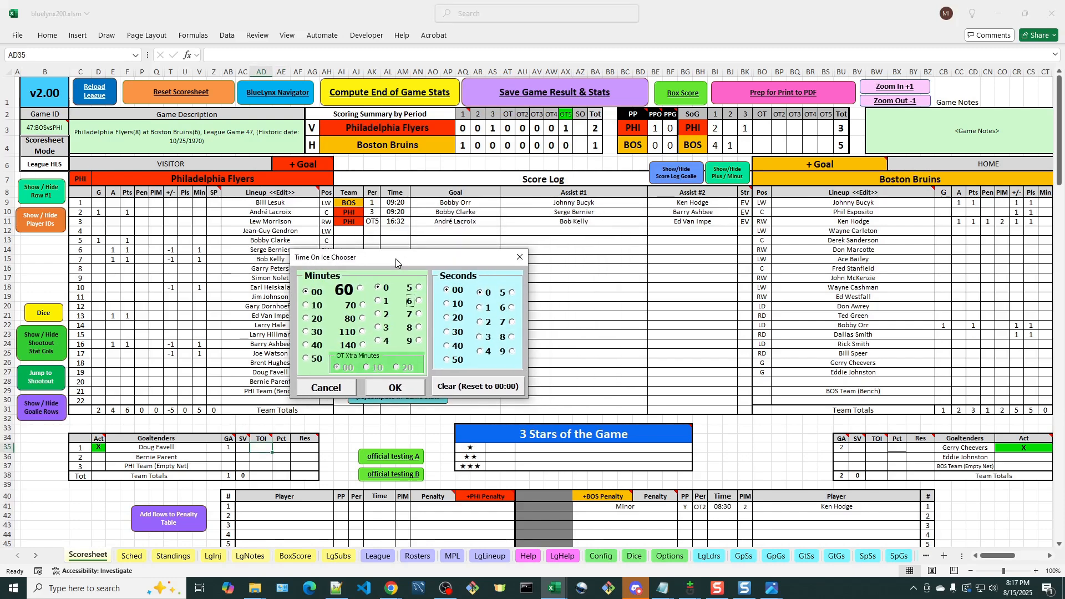
drag(519, 226, 381, 267)
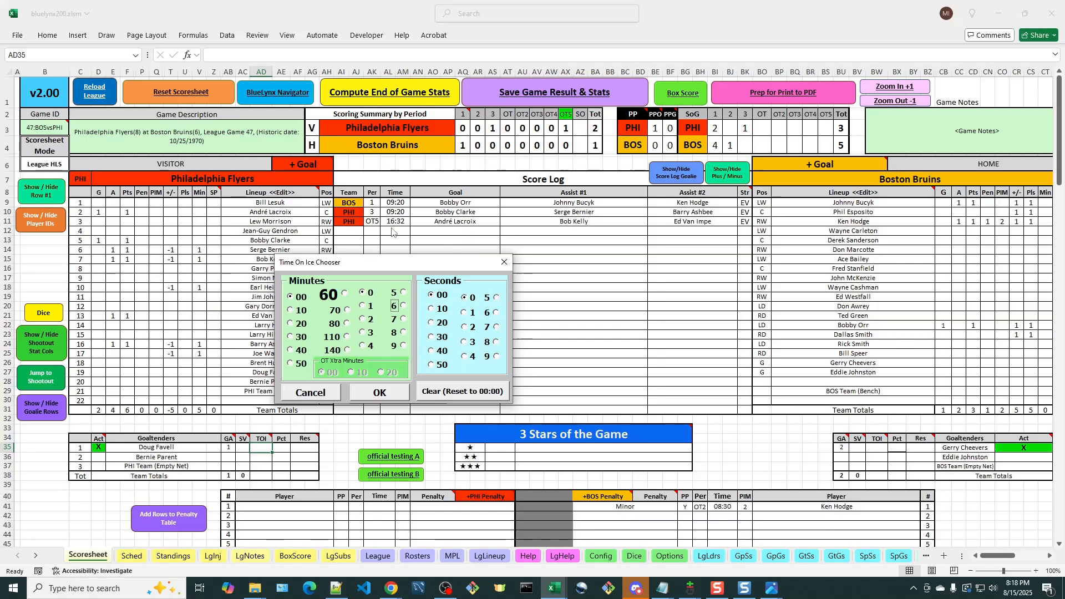
click(348, 350)
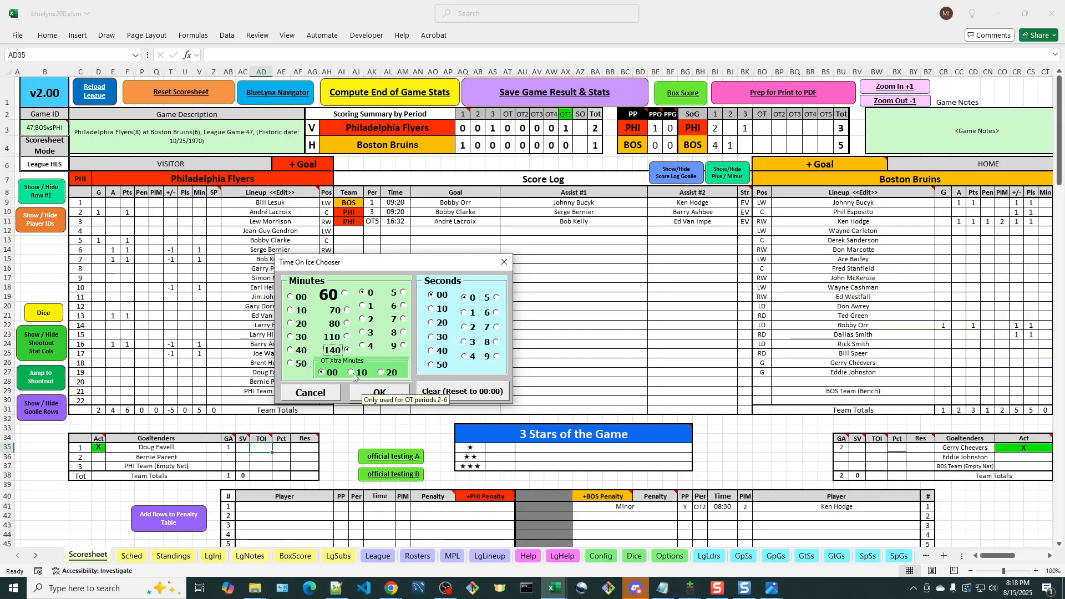
click(350, 374)
click(403, 306)
click(436, 339)
click(464, 328)
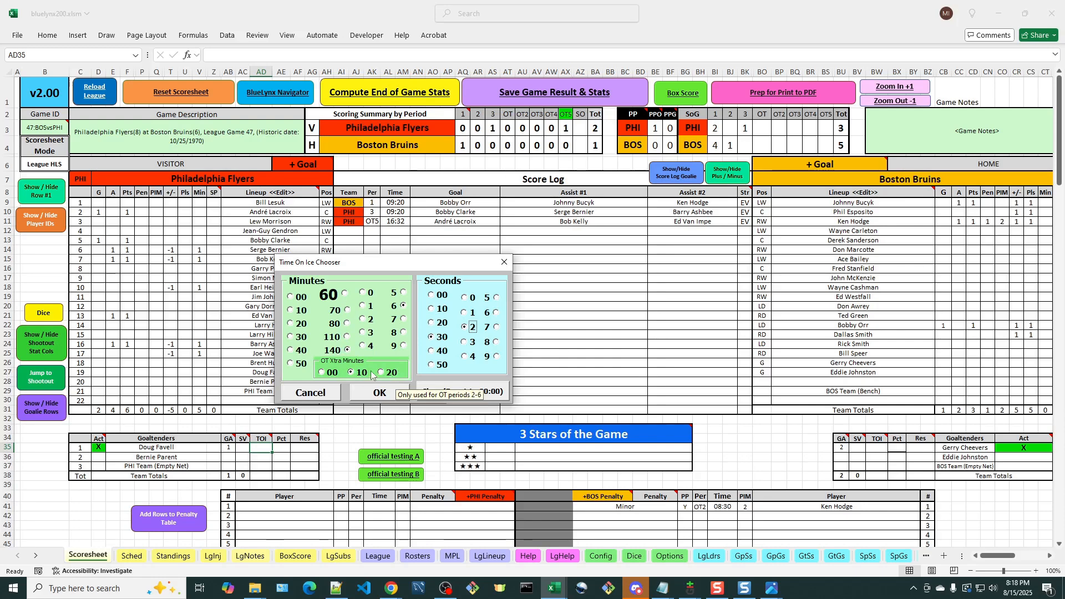
click(380, 399)
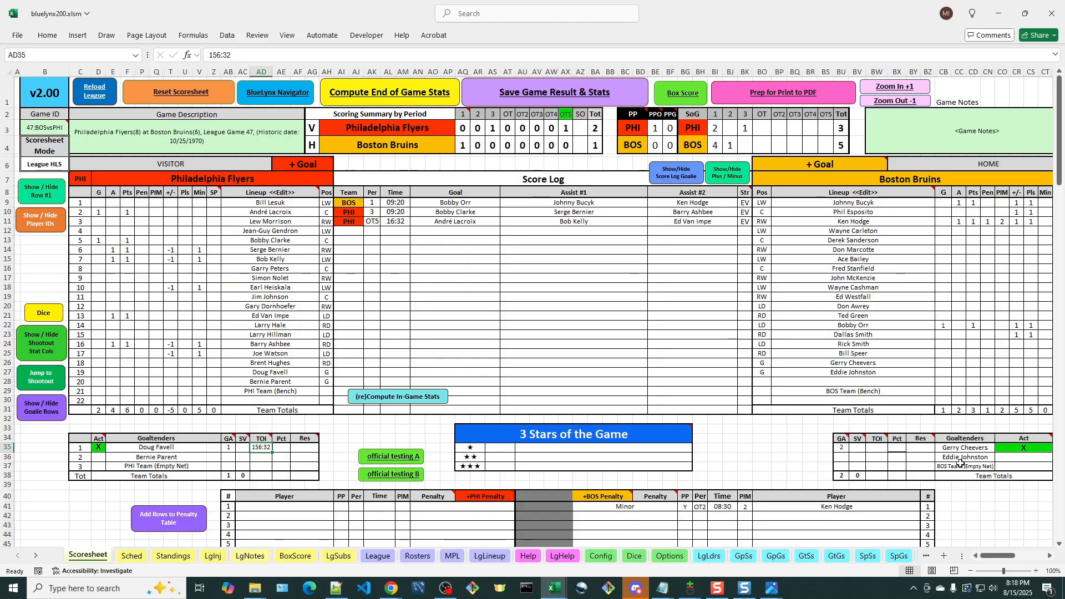
Step: Set Bruins goalie Gerry Cheevers' time on ice to 156:32, using 140 minutes plus 10 extra overtime minutes
click(876, 448)
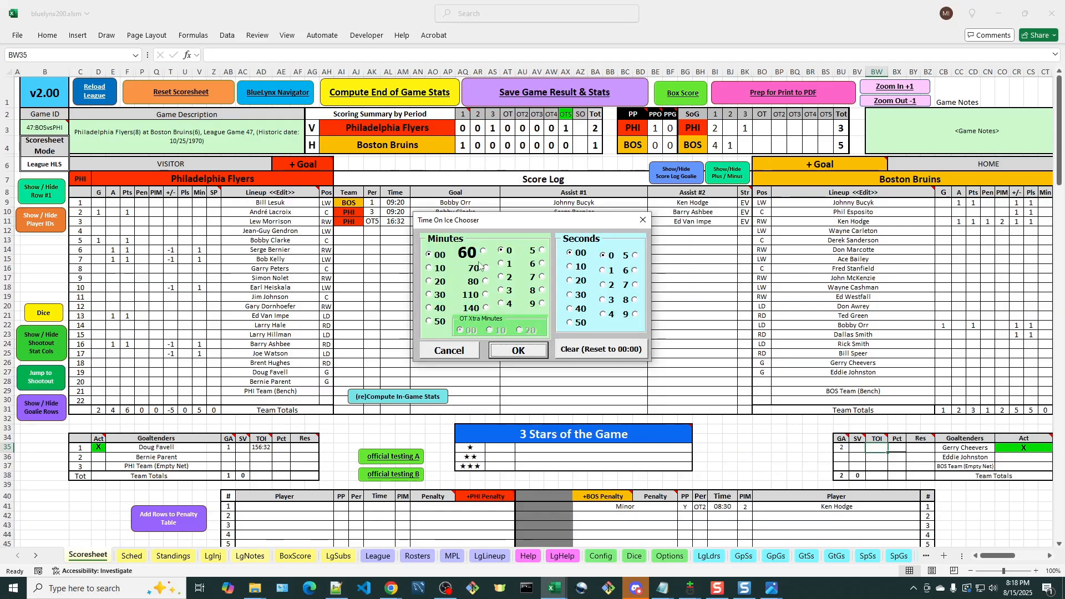
click(482, 311)
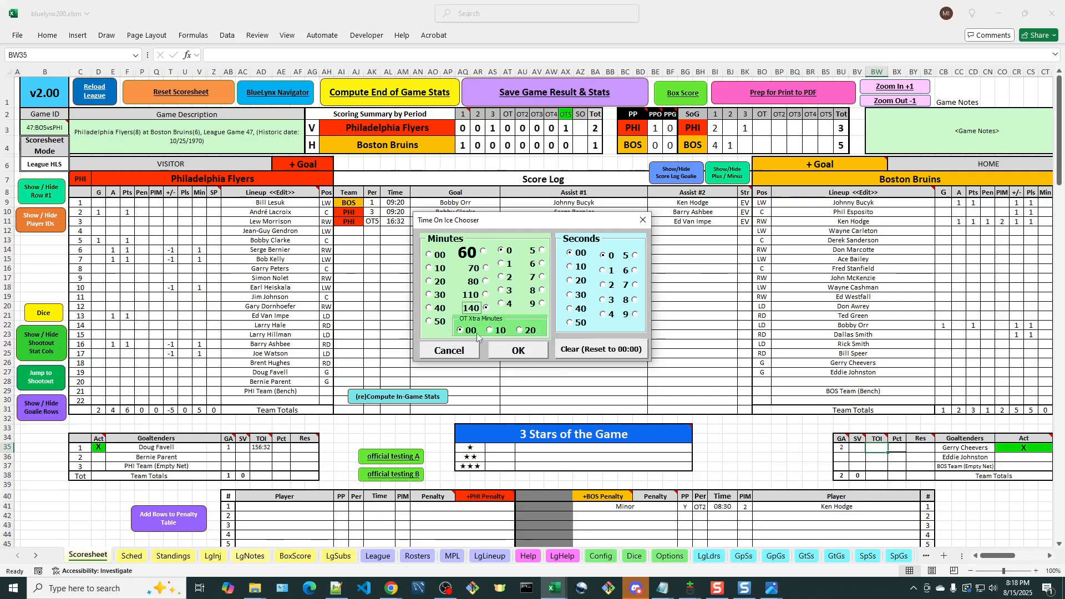
click(500, 332)
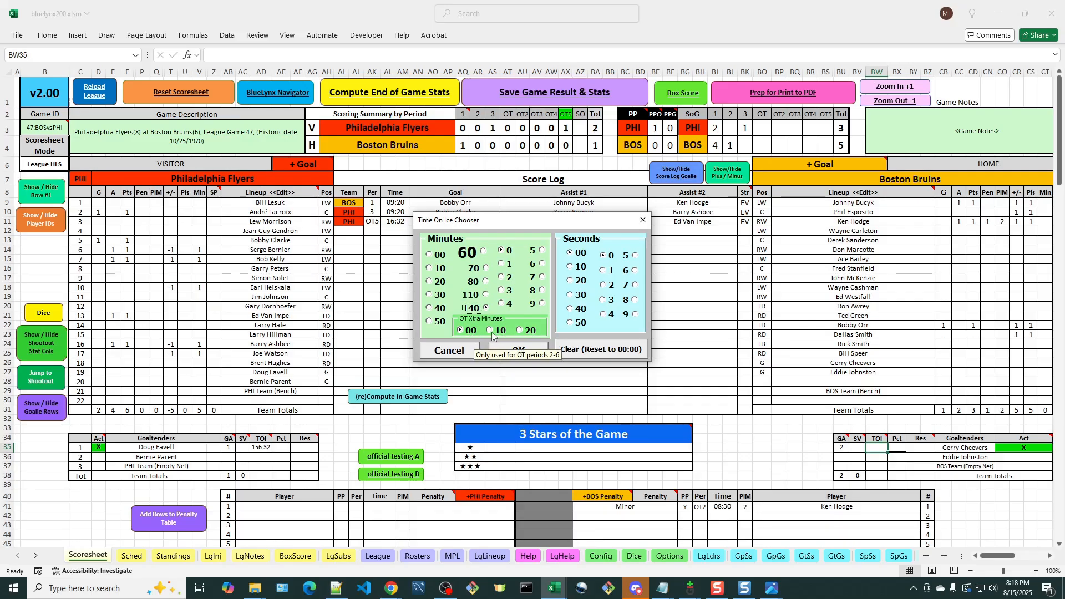
click(542, 265)
click(570, 295)
click(603, 284)
click(518, 350)
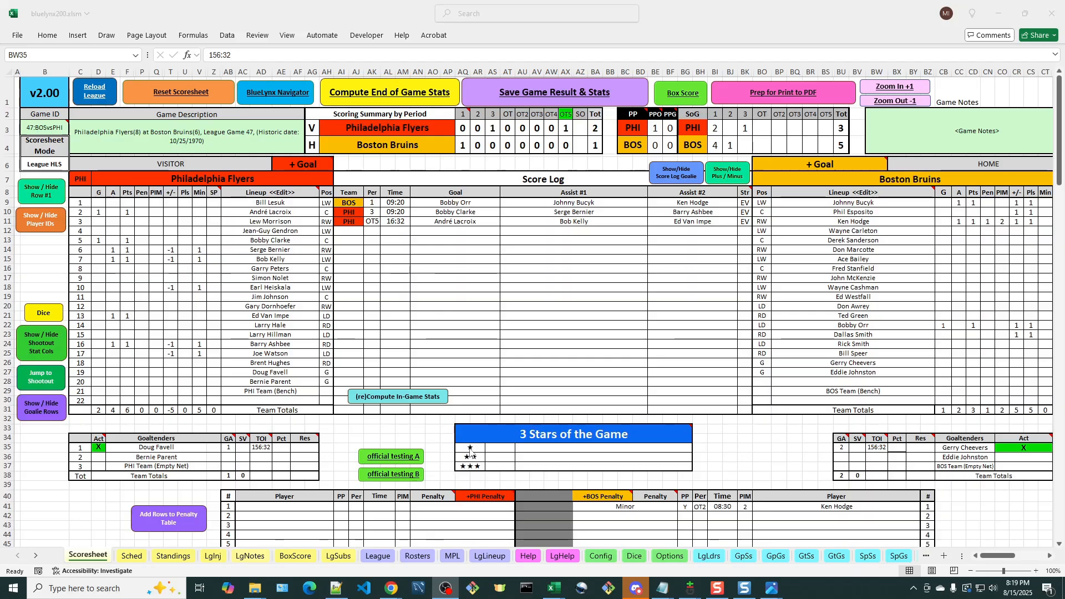
Step: Choose Bruins goalie Eddie Johnston as the third star of the game
click(498, 448)
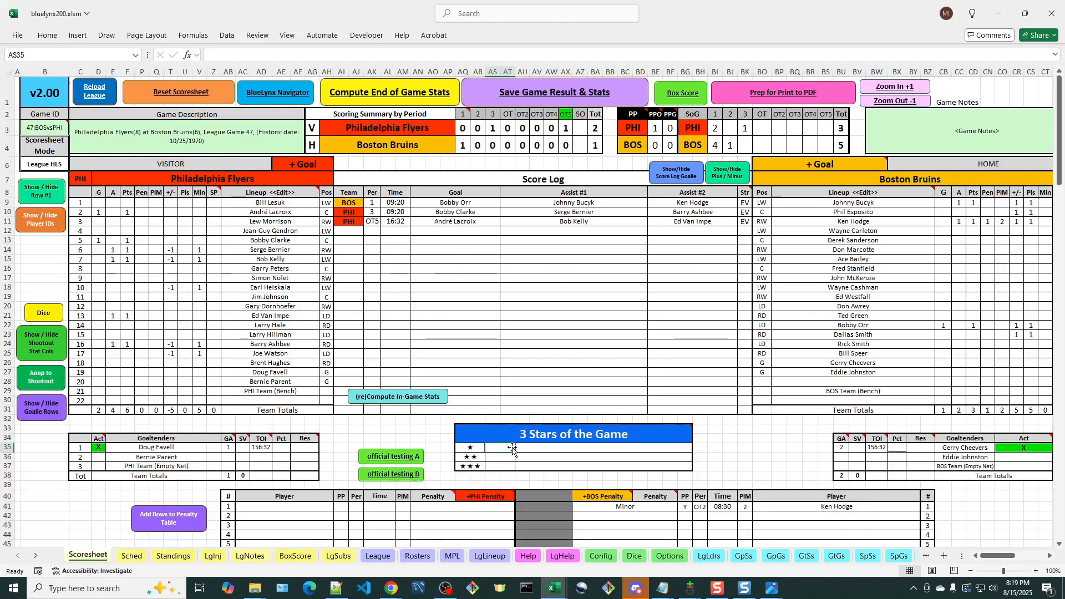
key(Tab)
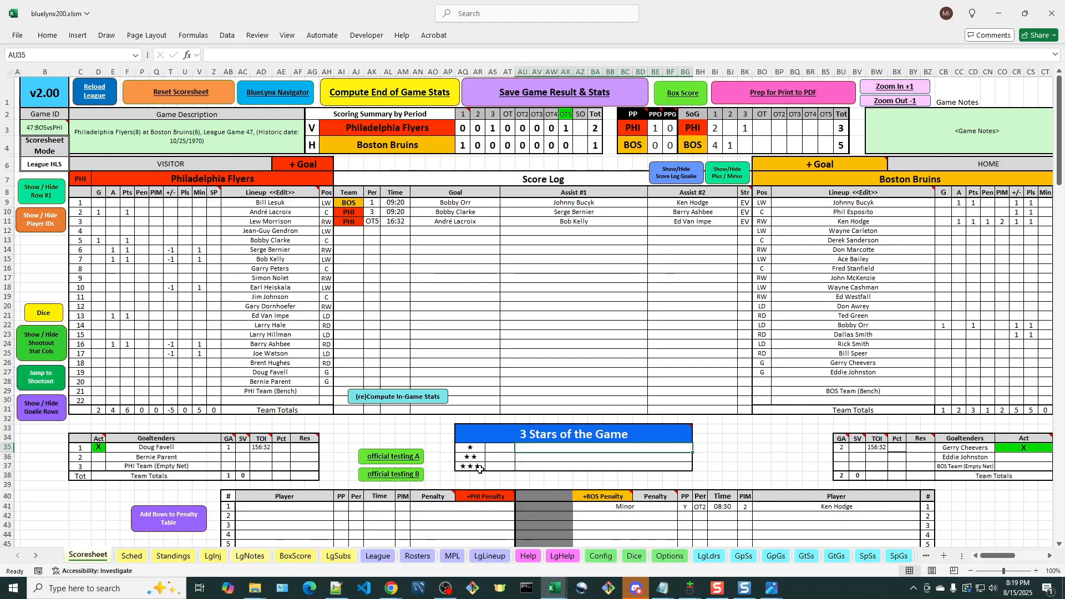
click(468, 467)
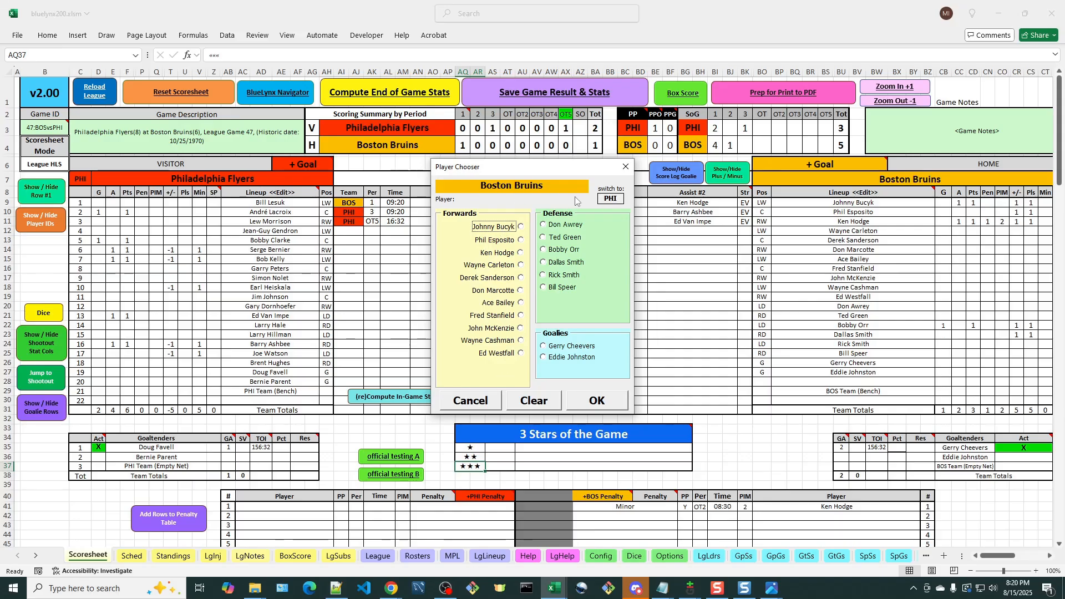
click(612, 199)
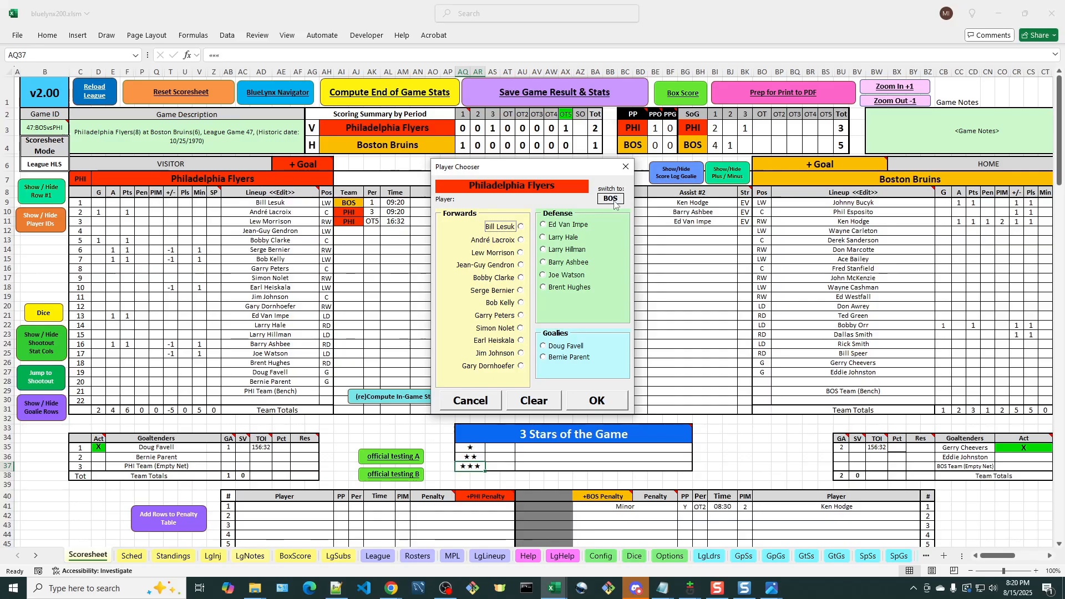
click(612, 199)
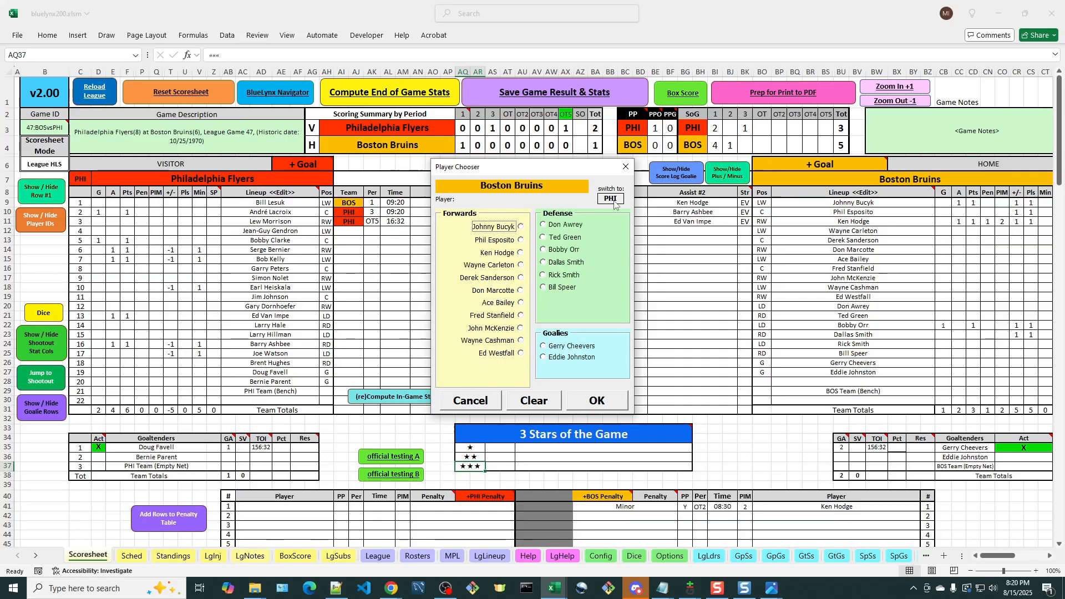
click(547, 358)
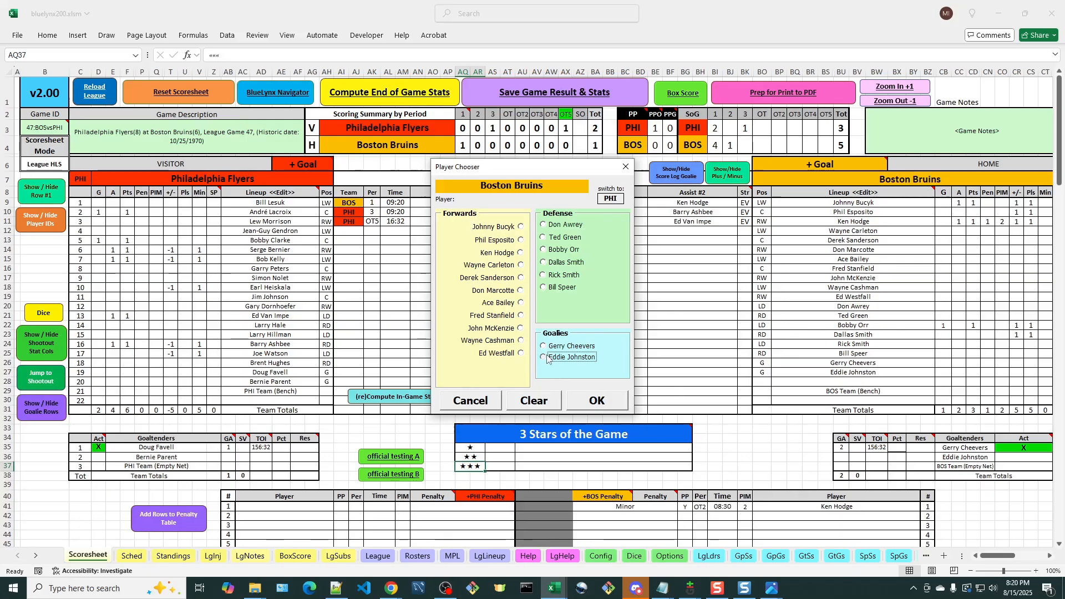
click(604, 410)
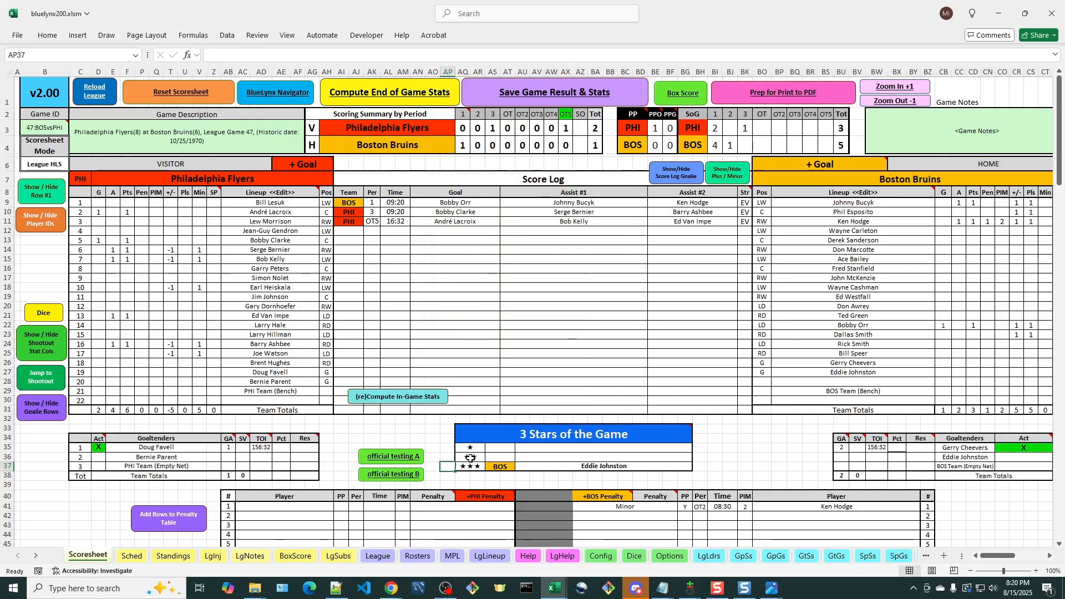
Step: Choose André Lacroix from the Flyers roster as the second star of the game
click(470, 458)
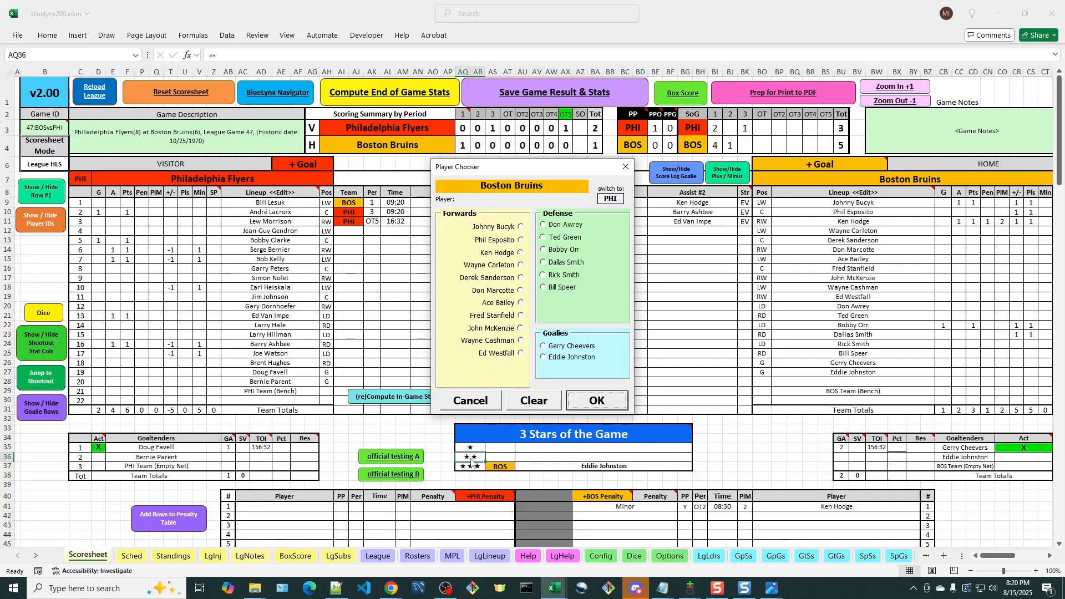
drag(522, 168, 605, 135)
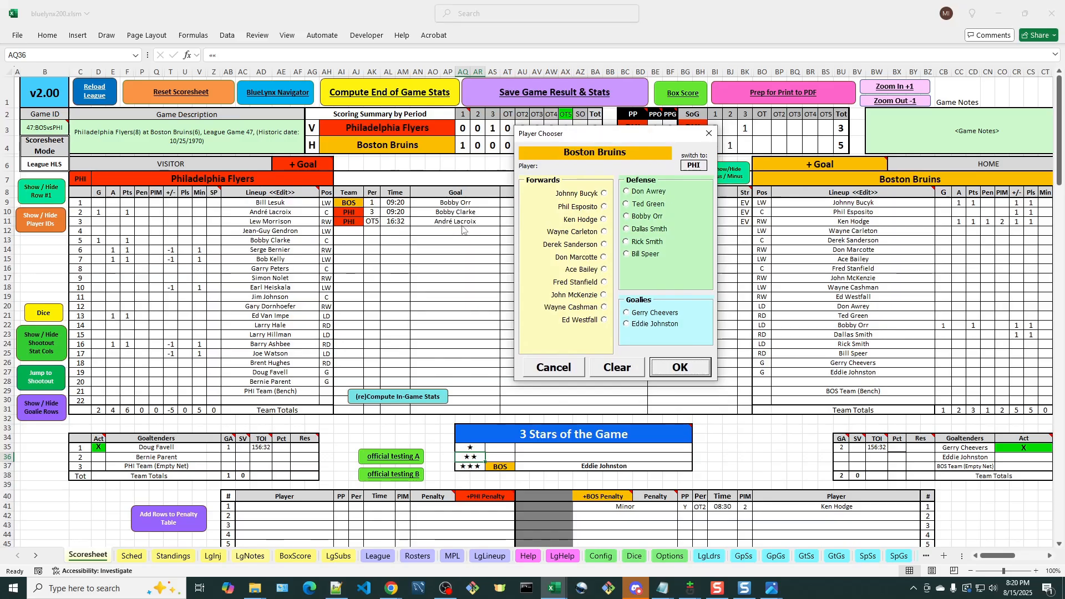
click(694, 165)
click(513, 241)
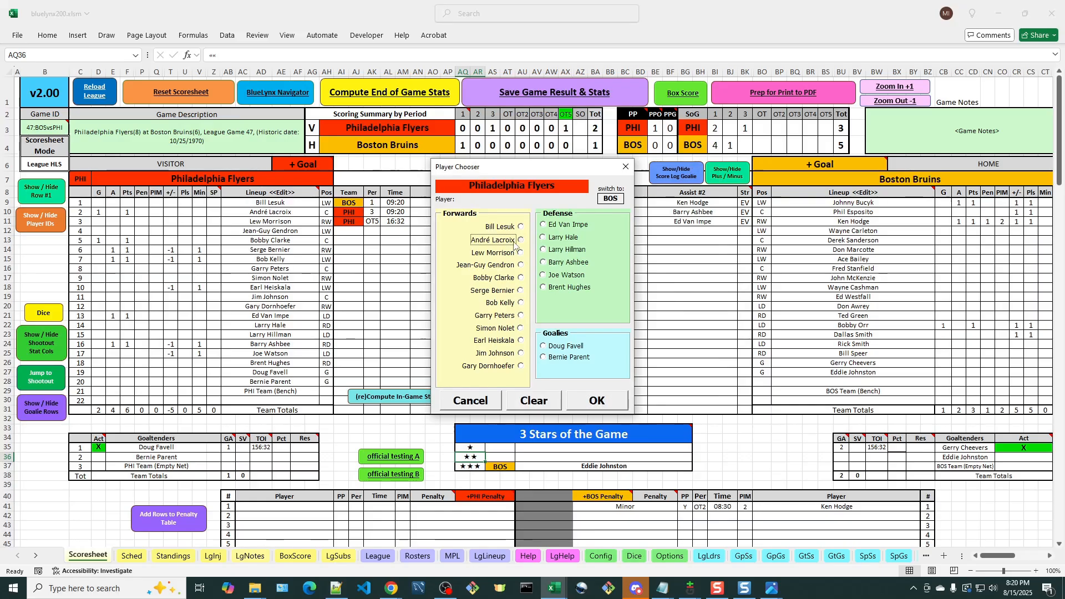
click(593, 409)
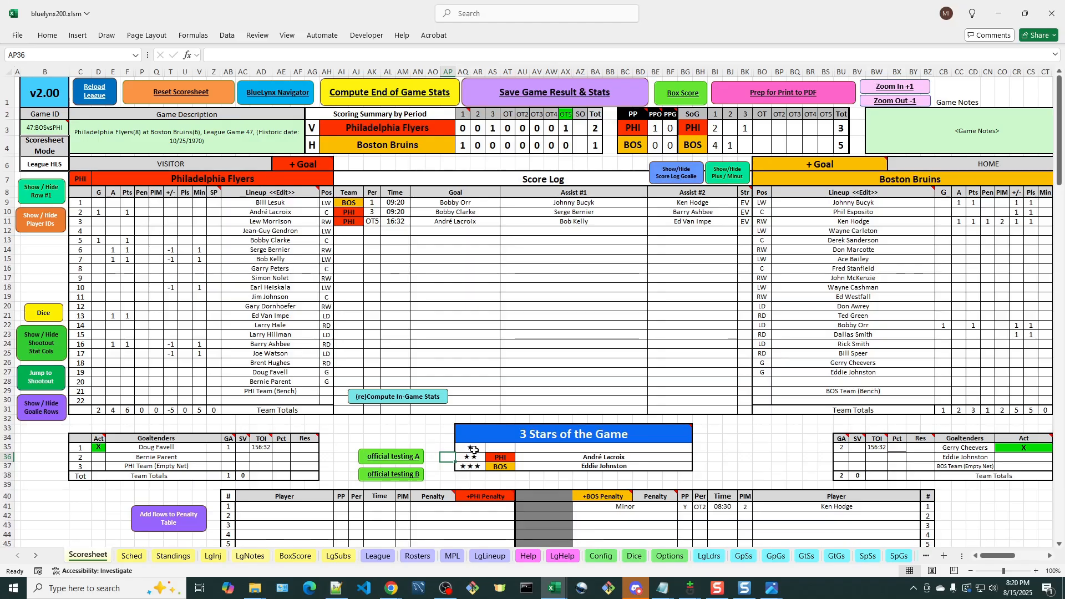
Step: Choose Flyers goalie Doug Favell as the first star of the game
click(474, 450)
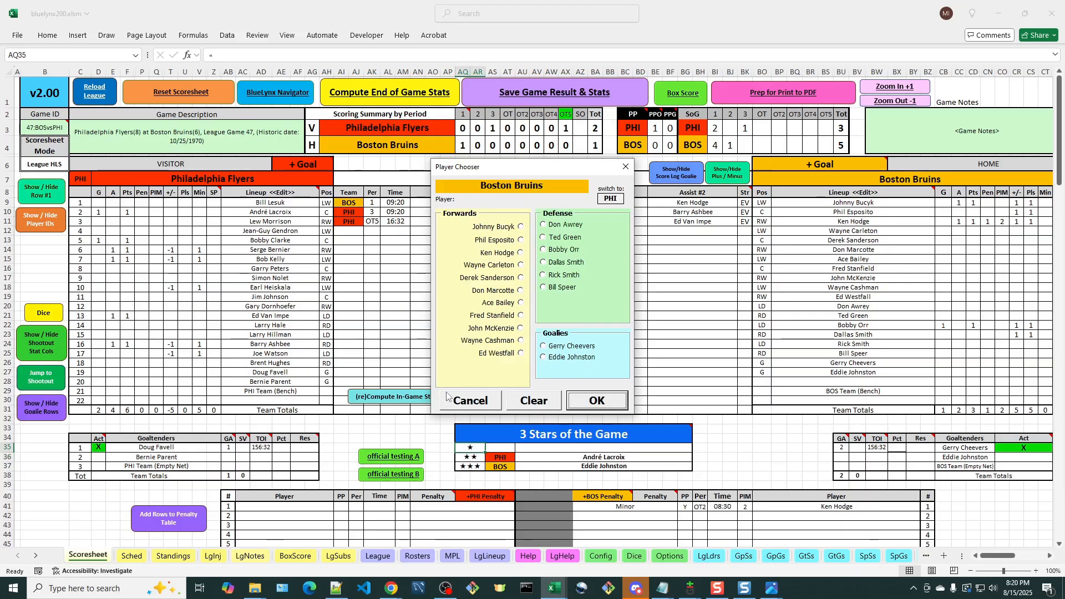
click(611, 199)
click(563, 346)
click(595, 401)
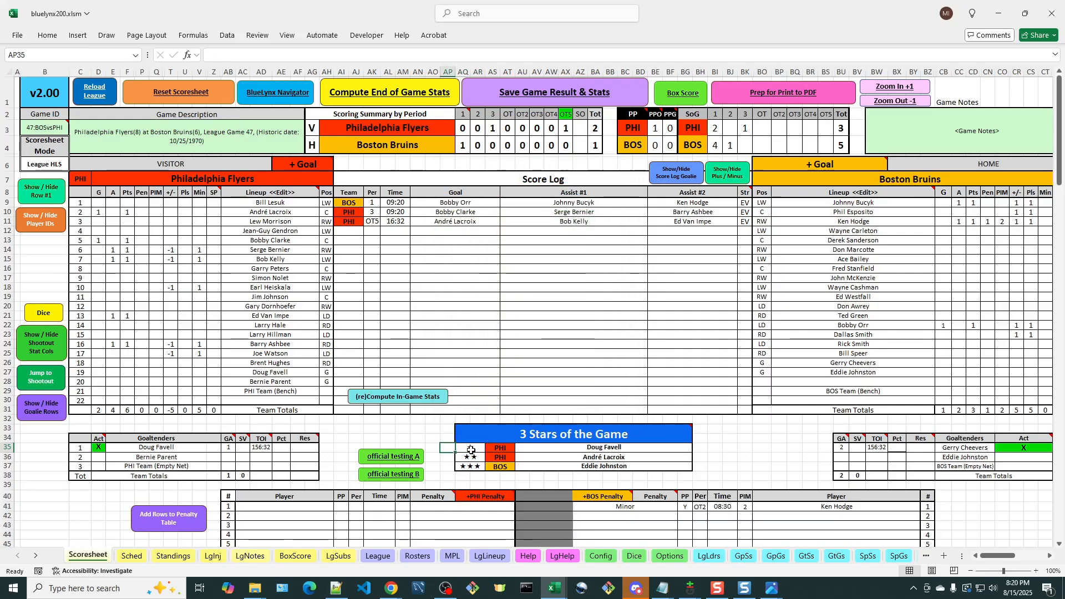
Step: Replace the first star of the game with Flyers goalie Bernie Parent
click(471, 450)
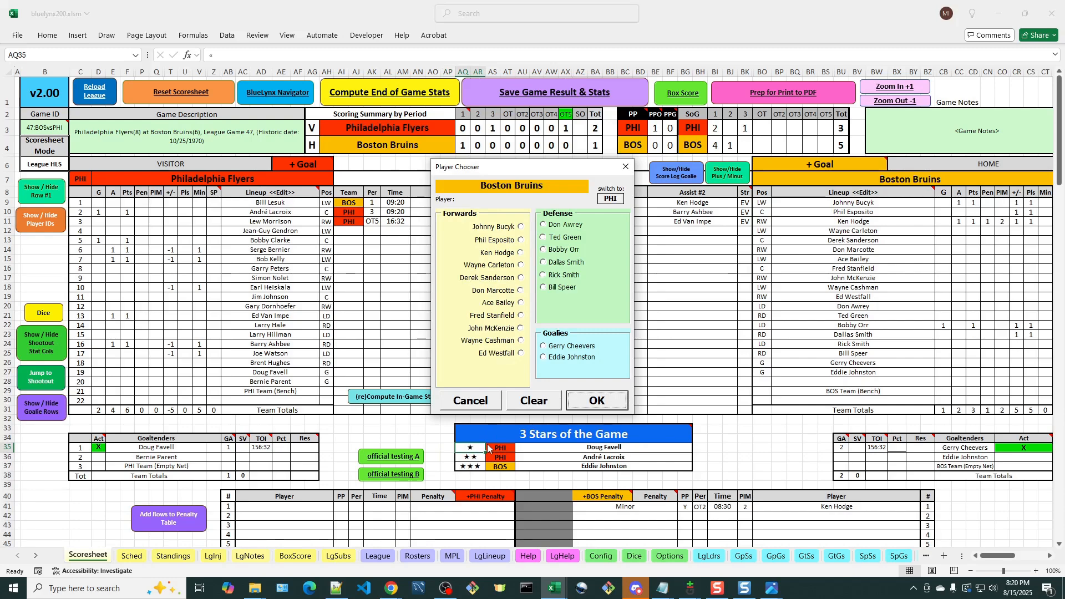
click(613, 200)
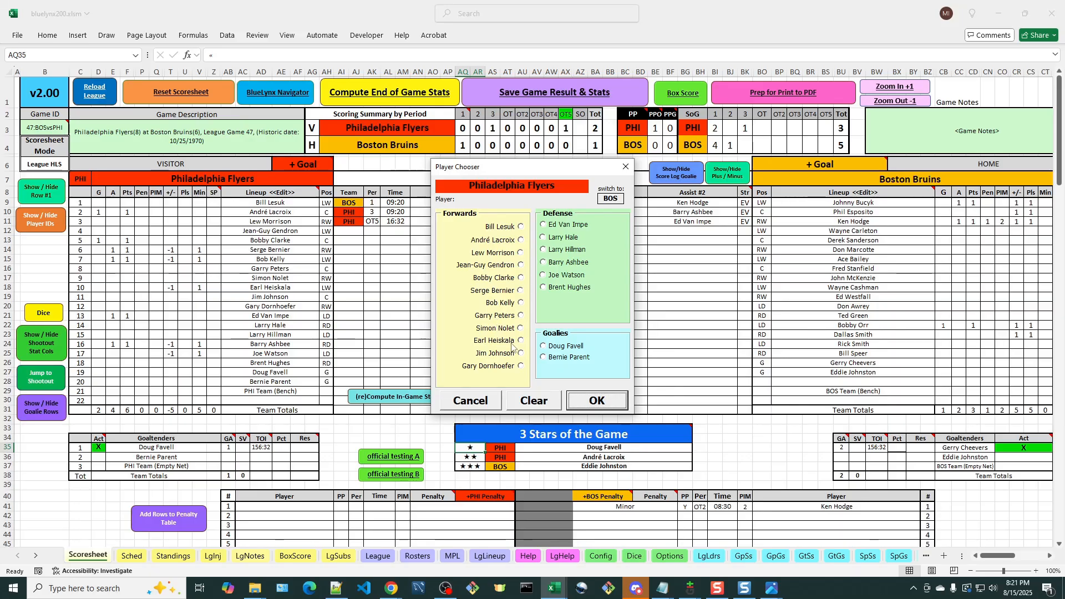
click(544, 358)
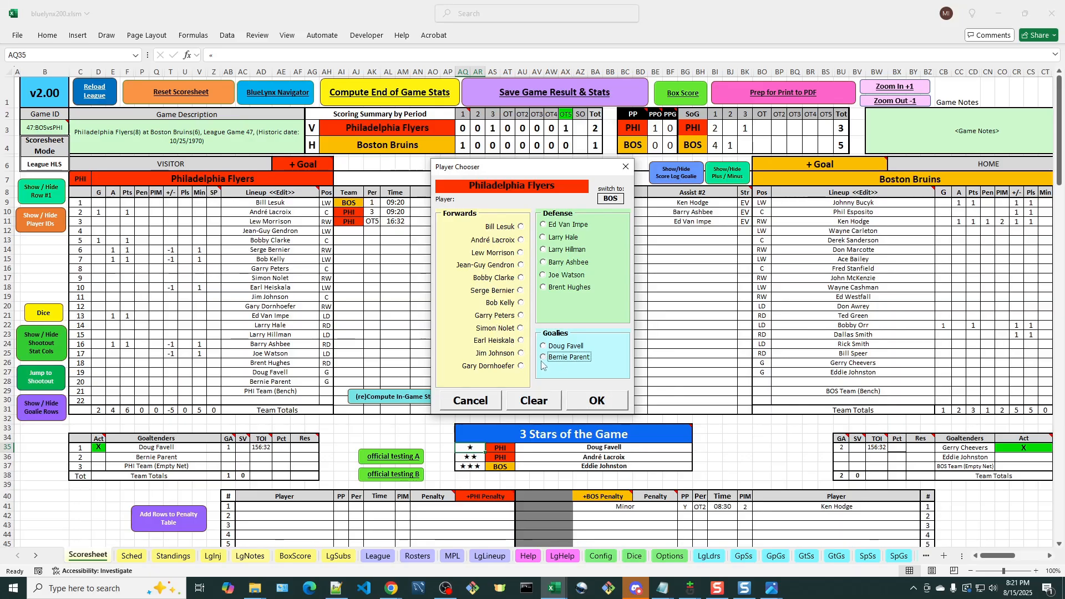
click(597, 400)
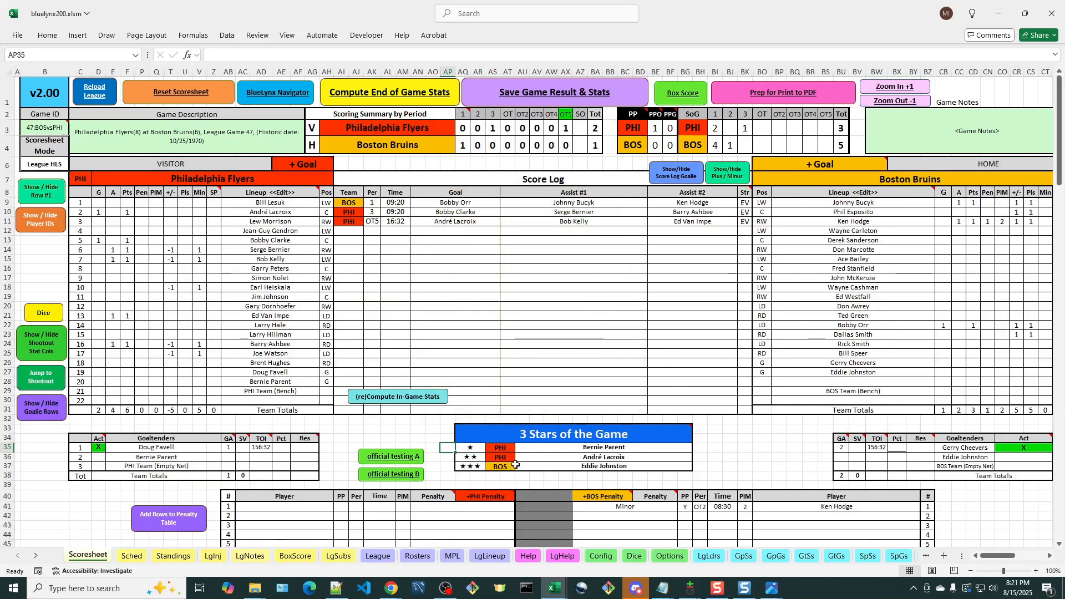
Step: Clear the first star entry from the 3 Stars of the Game table
click(471, 450)
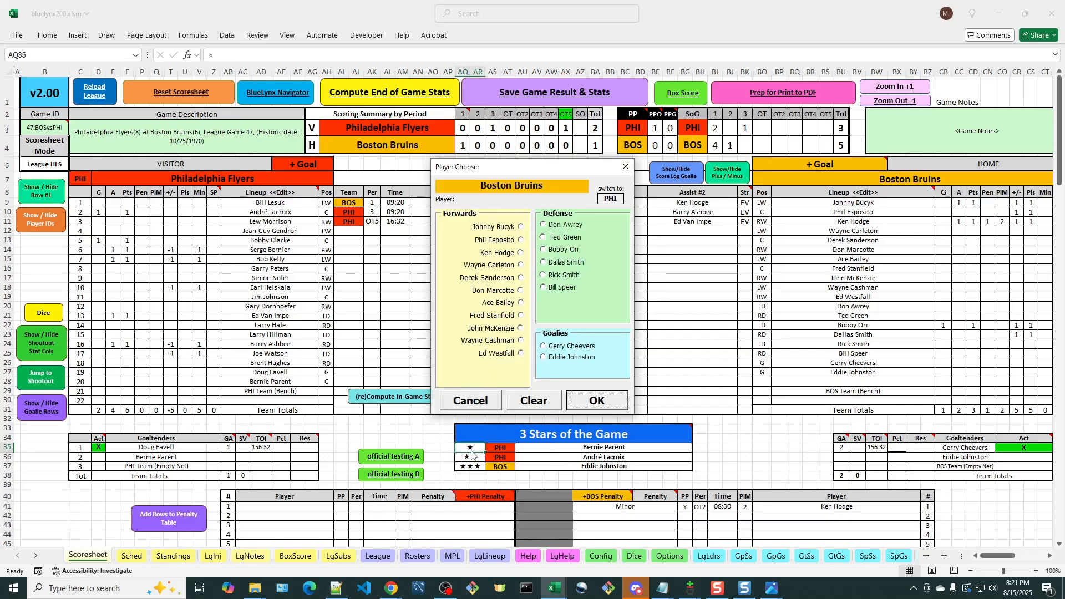
click(608, 199)
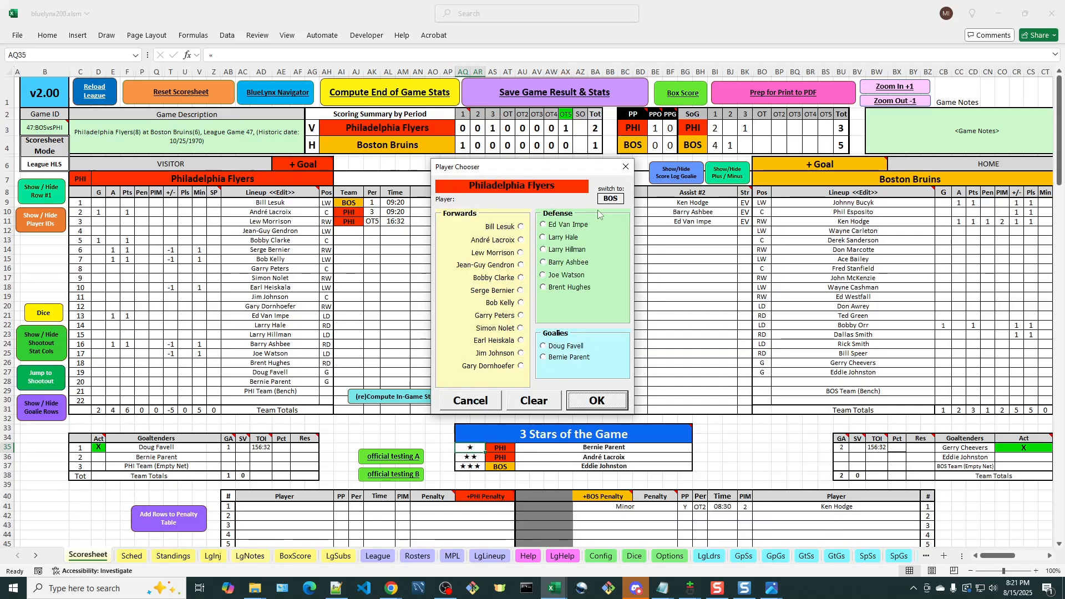
click(543, 347)
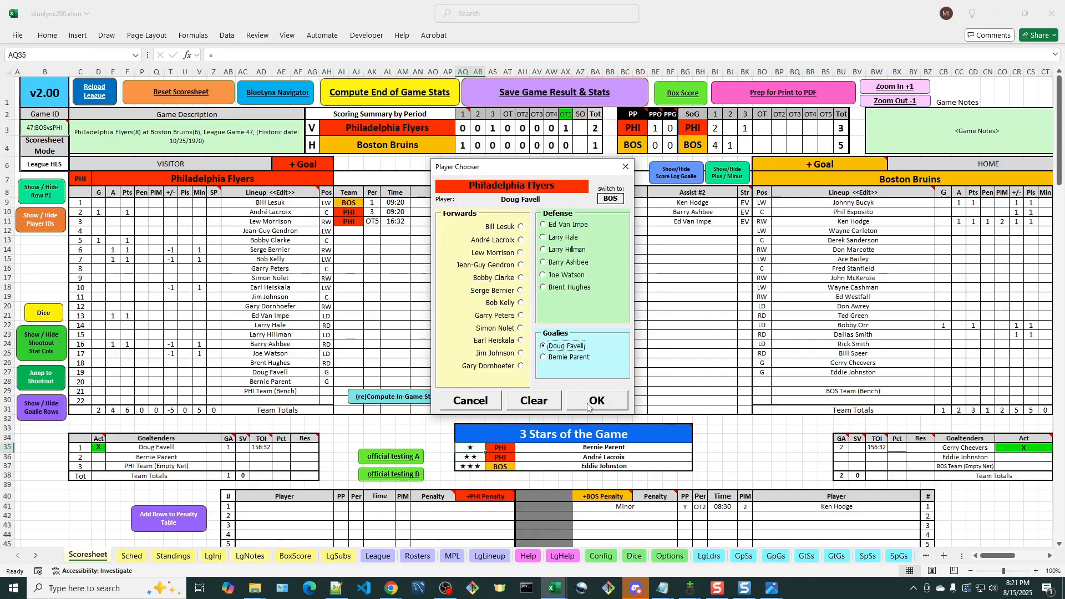
click(536, 399)
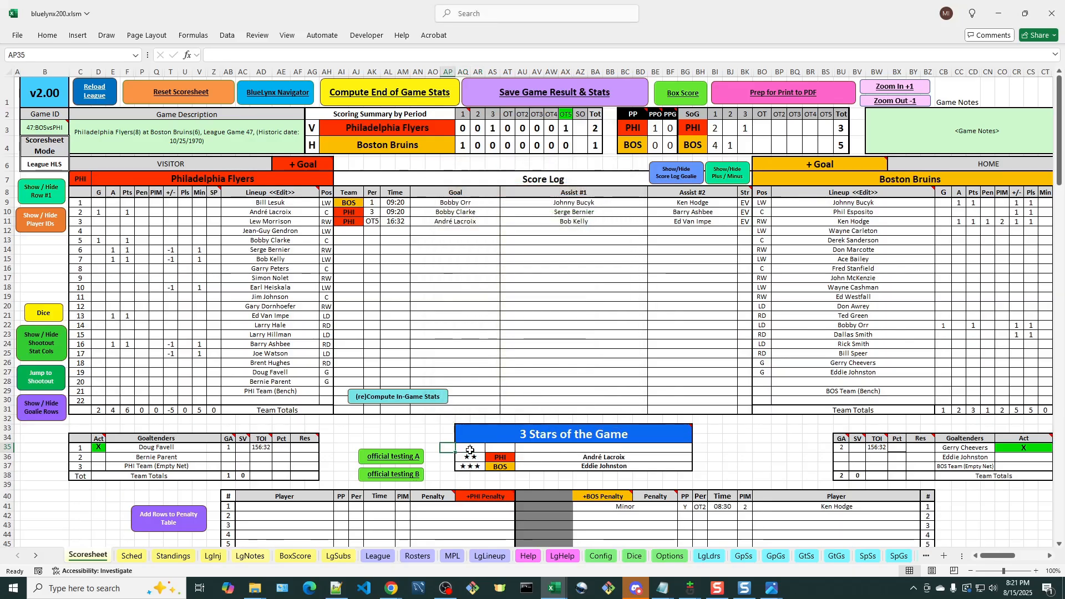
Step: Choose Flyers goalie Doug Favell as the first star of the game
click(470, 448)
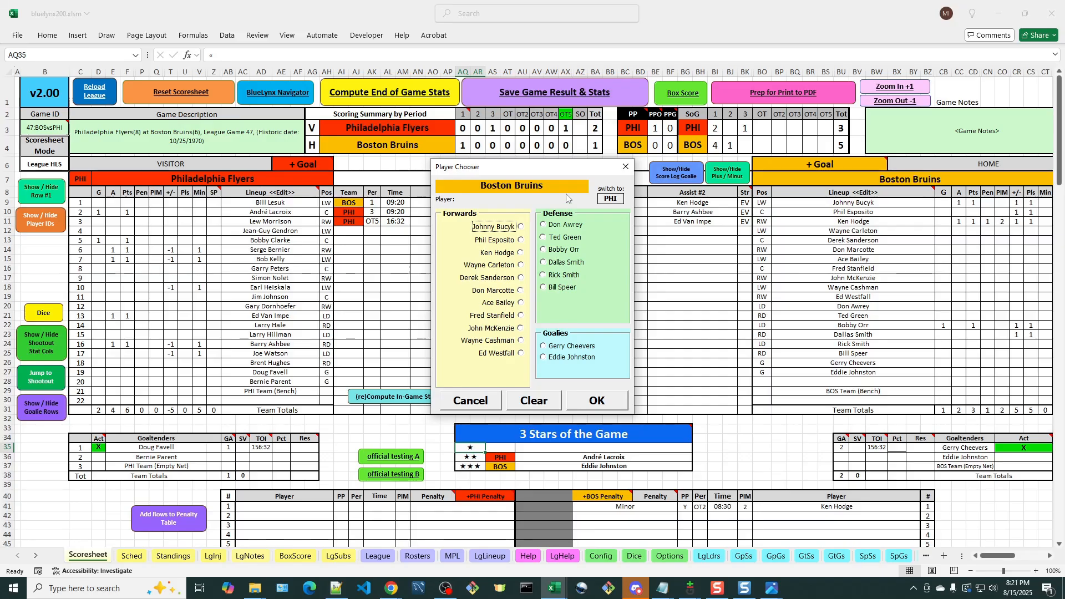
click(610, 199)
click(544, 346)
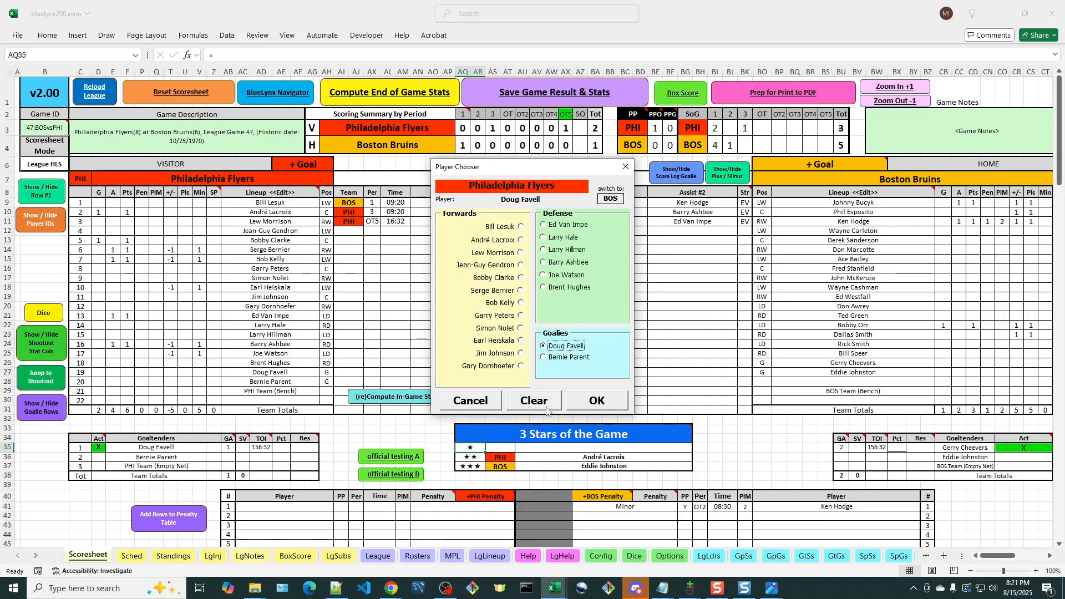
click(604, 398)
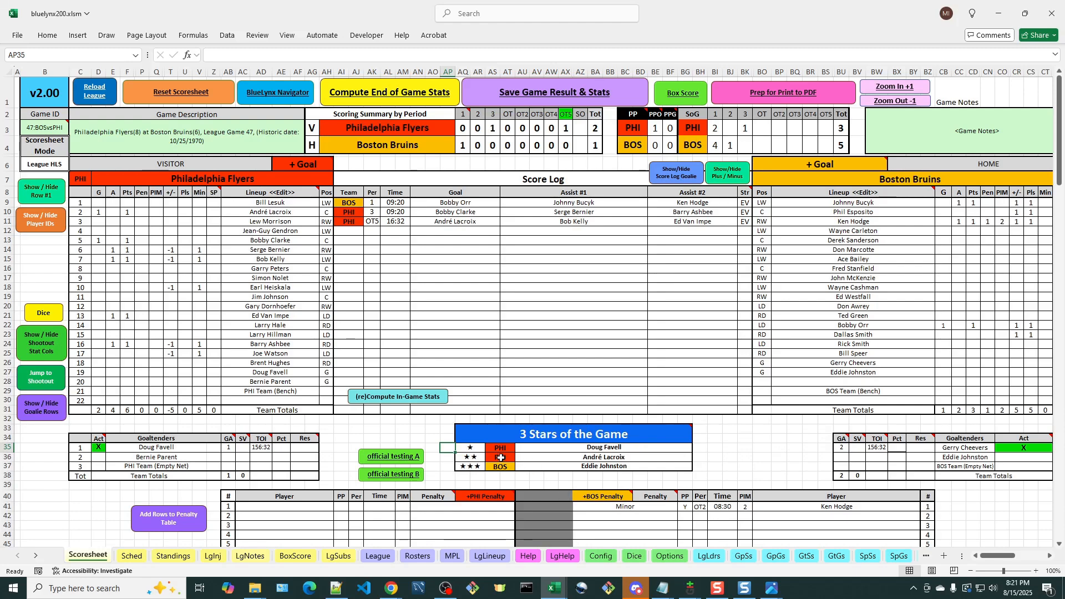
Step: Compute the end-of-game stats to credit star points to the chosen players
click(431, 431)
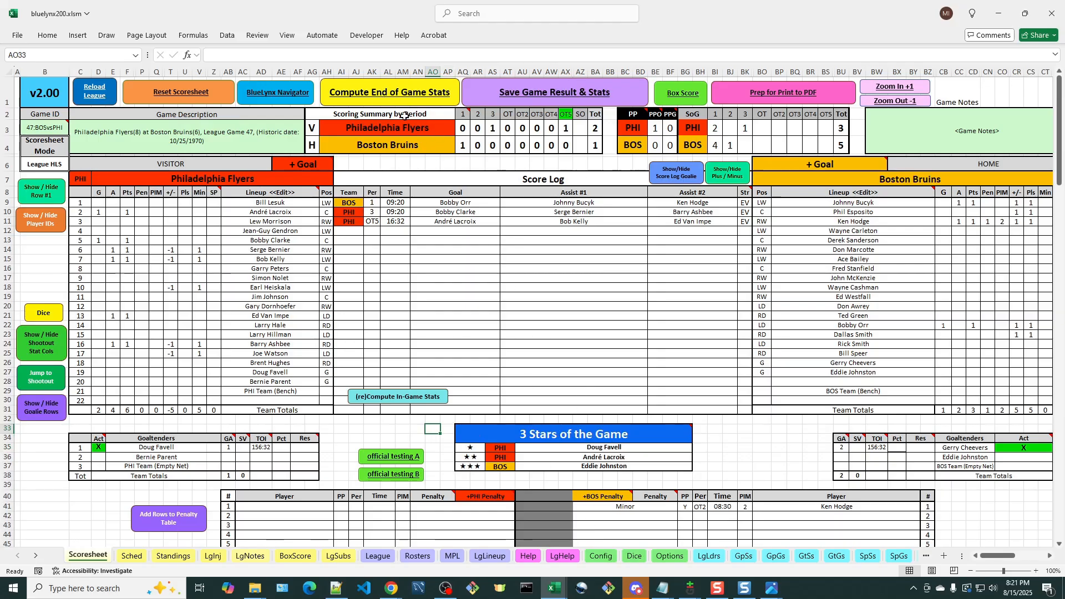
click(391, 95)
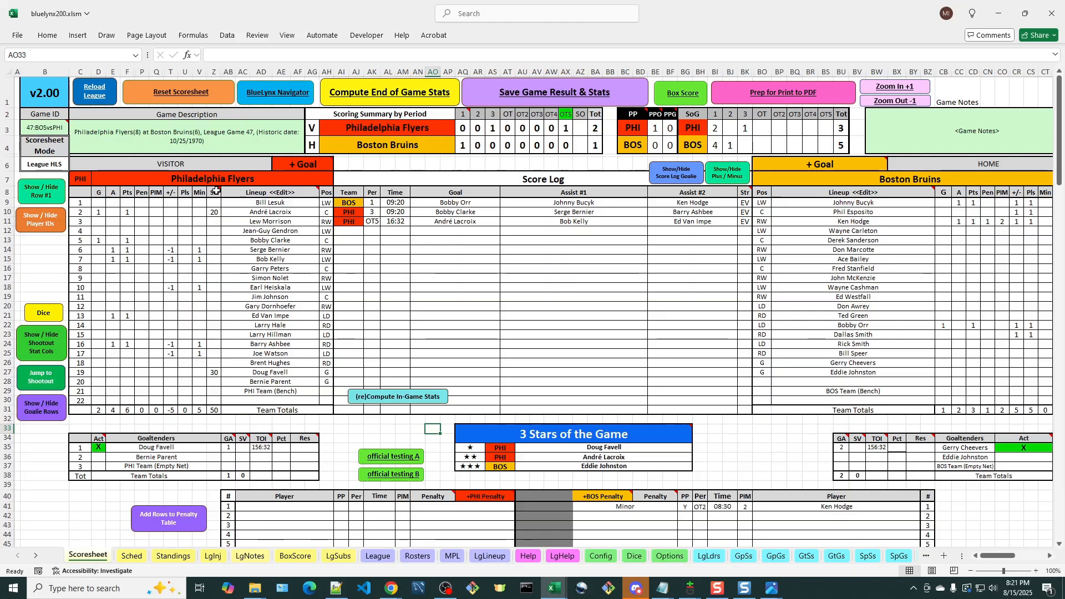
mouse_move(215, 191)
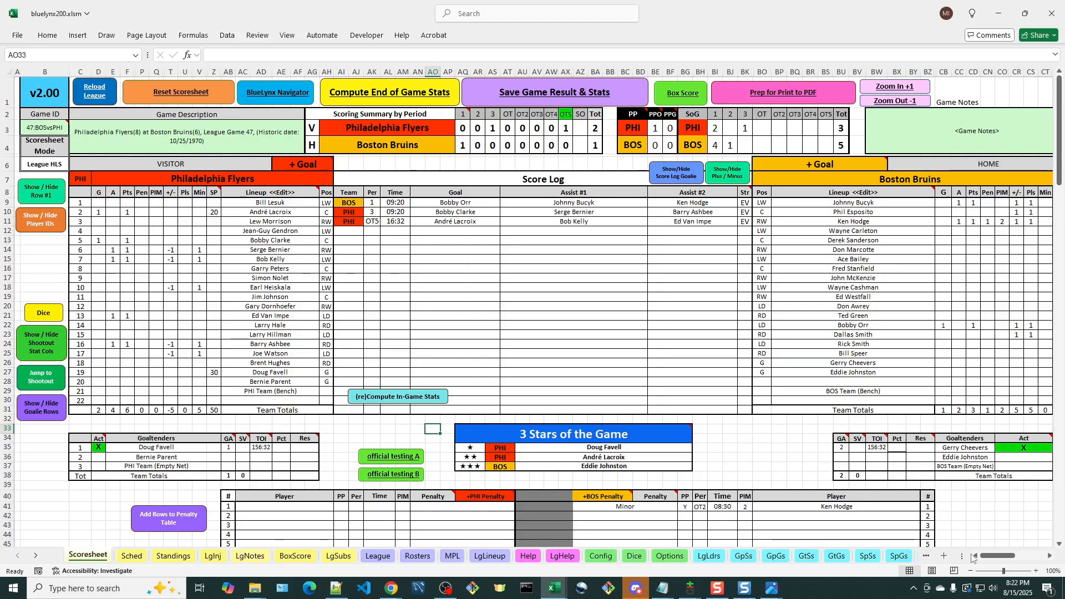
drag(991, 559, 995, 560)
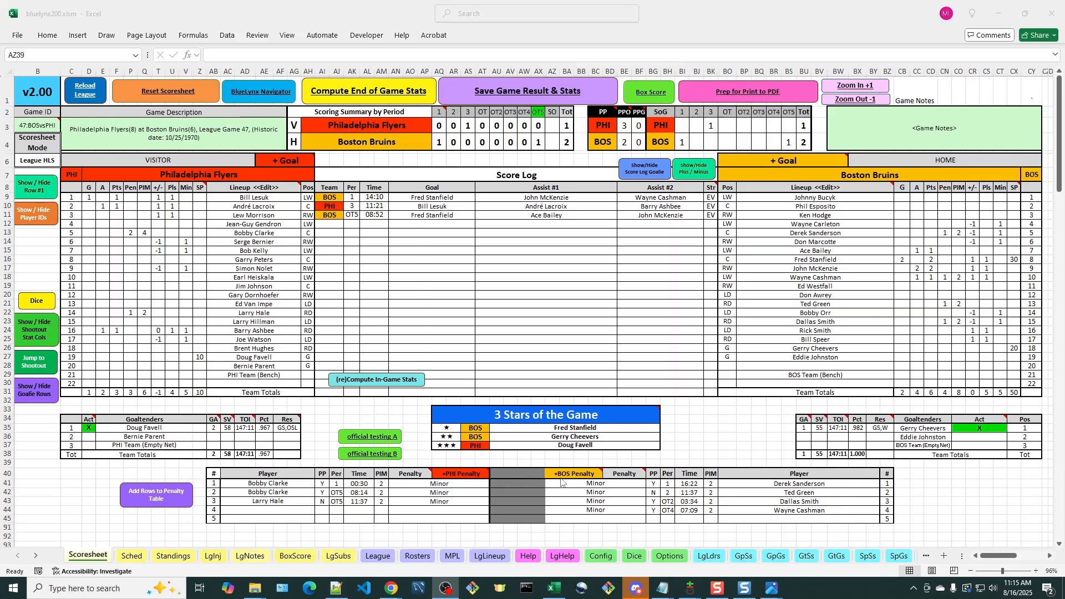
Step: Toggle the visibility of the Stars (of game) Points column off and back on in the Config sheet
click(605, 560)
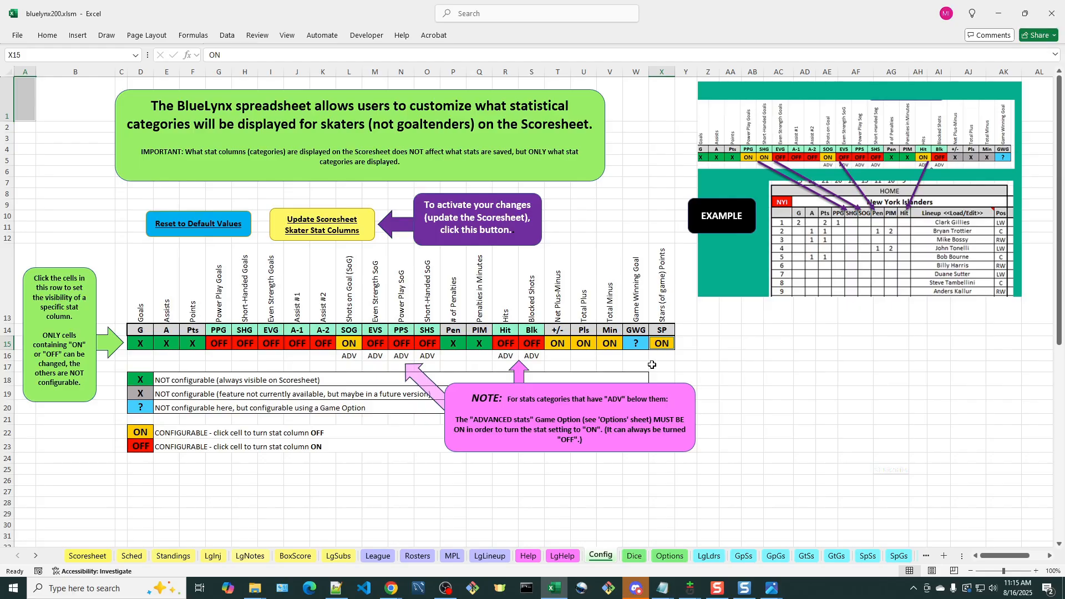
click(663, 345)
click(664, 344)
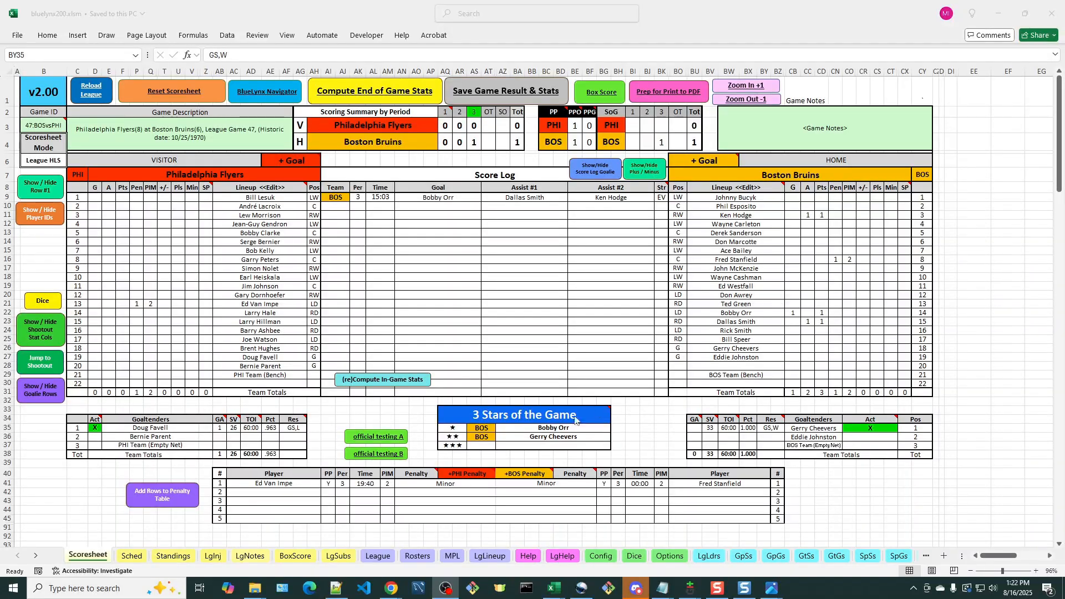
Step: Review the "Require 3 Stars of the Game" setting on the Options sheet
click(670, 556)
scroll(257, 287, down, 1)
scroll(257, 288, down, 1)
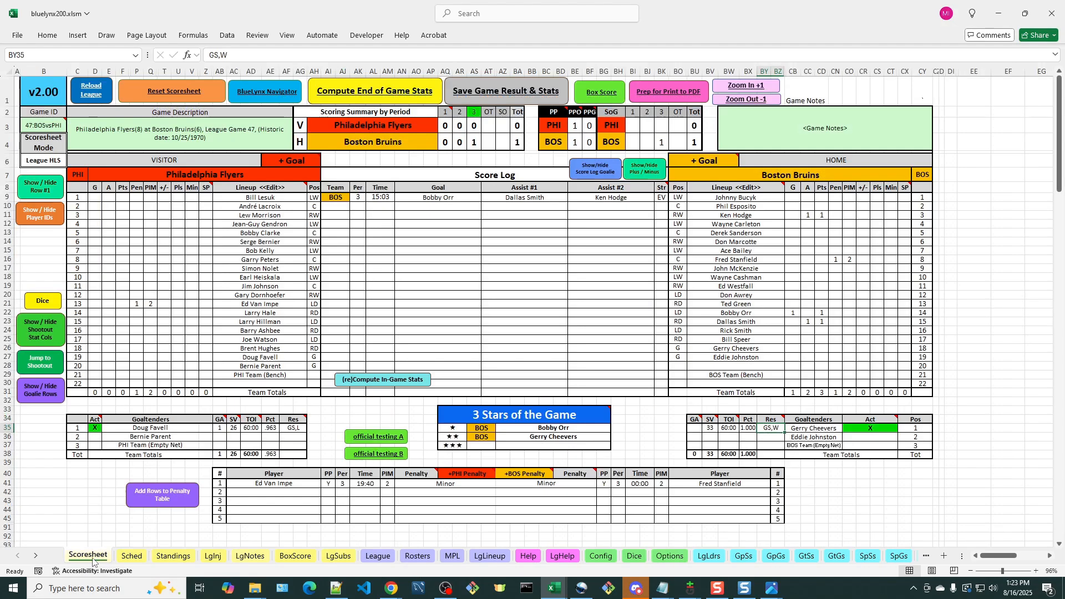
Step: Try to compute the end-of-game stats on the Scoresheet with the third star missing, without overwriting the goalie save stats
click(87, 556)
click(355, 89)
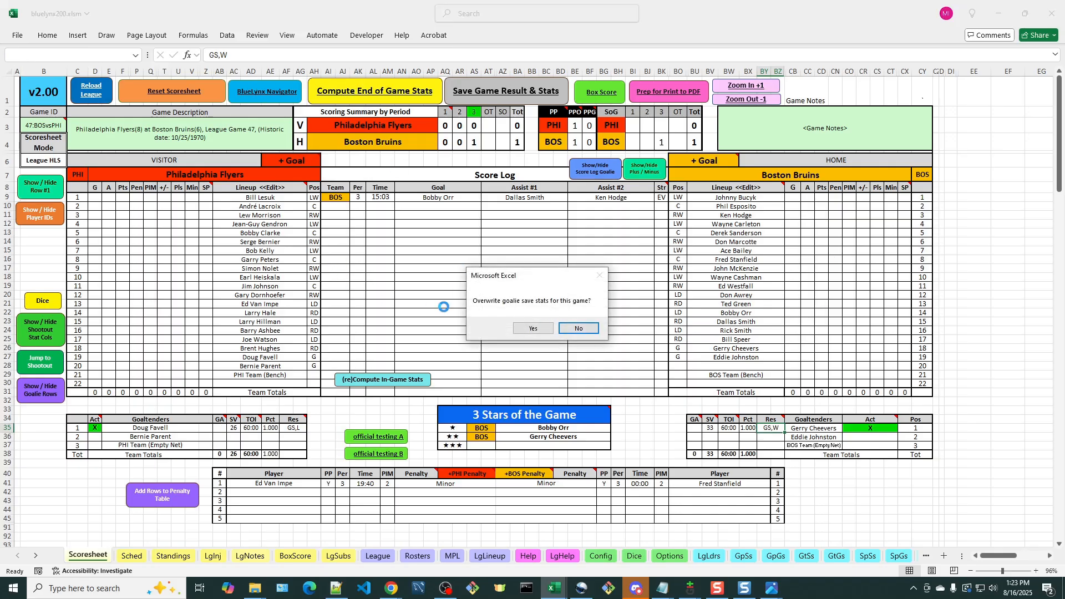
click(579, 328)
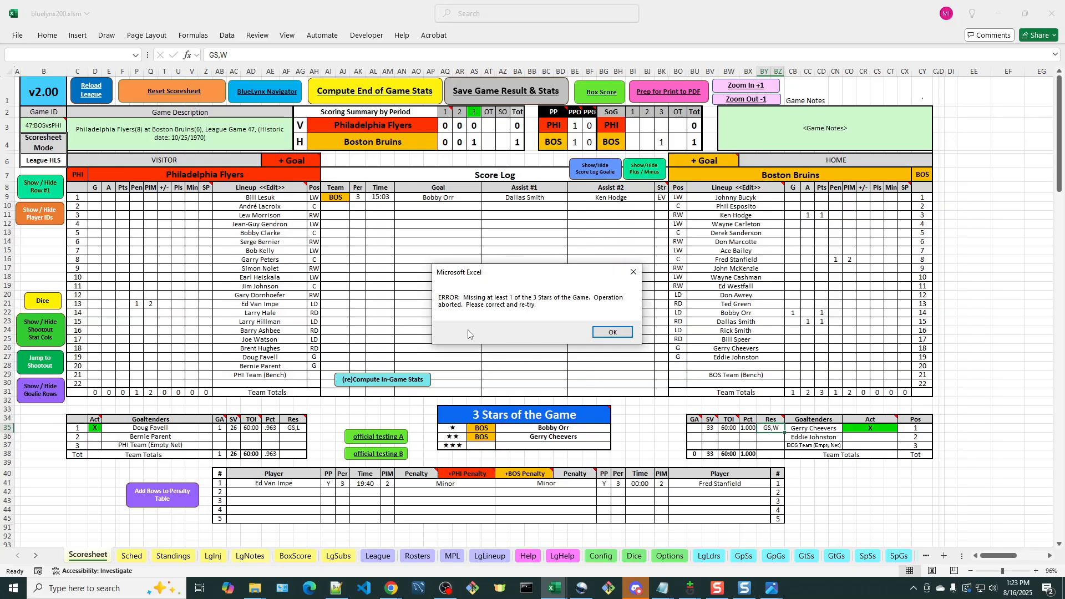
click(606, 333)
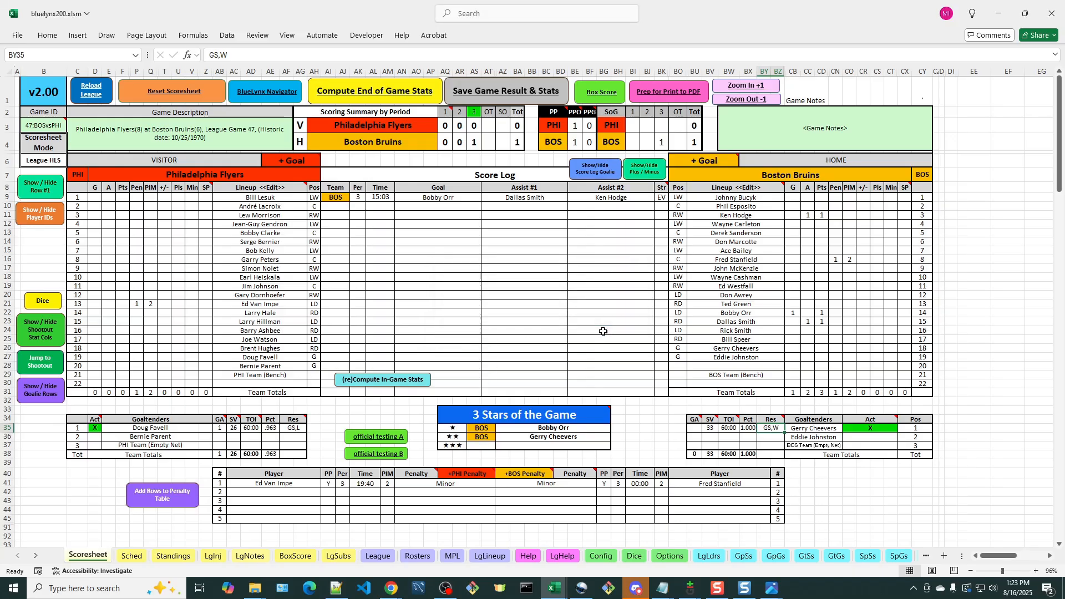
Step: Choose Flyers goalie Doug Favell as the third star of the game
mouse_move(450, 411)
click(454, 446)
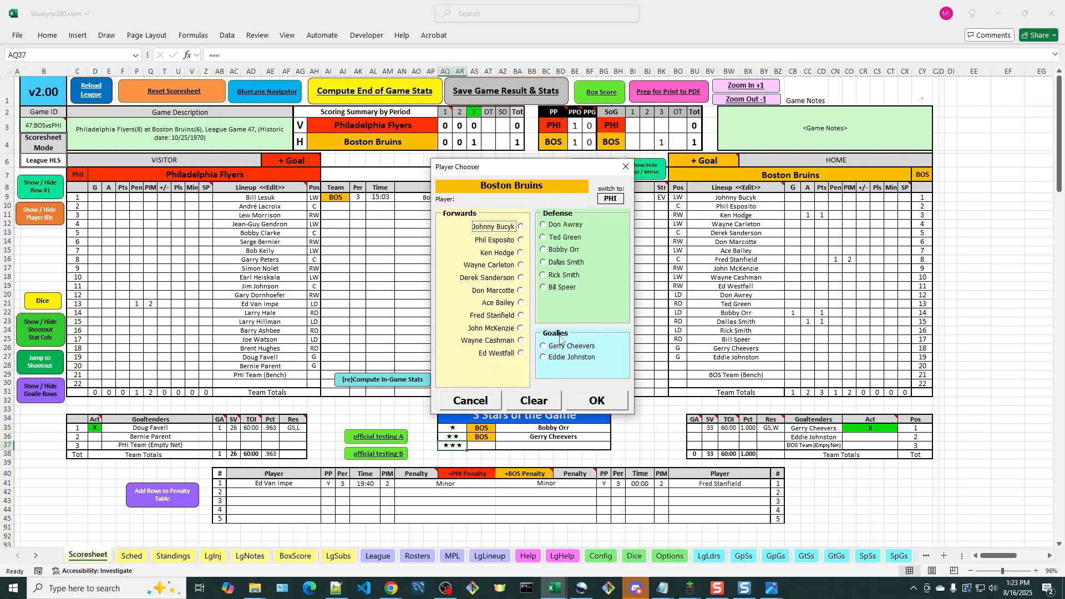
click(610, 199)
click(556, 345)
click(613, 402)
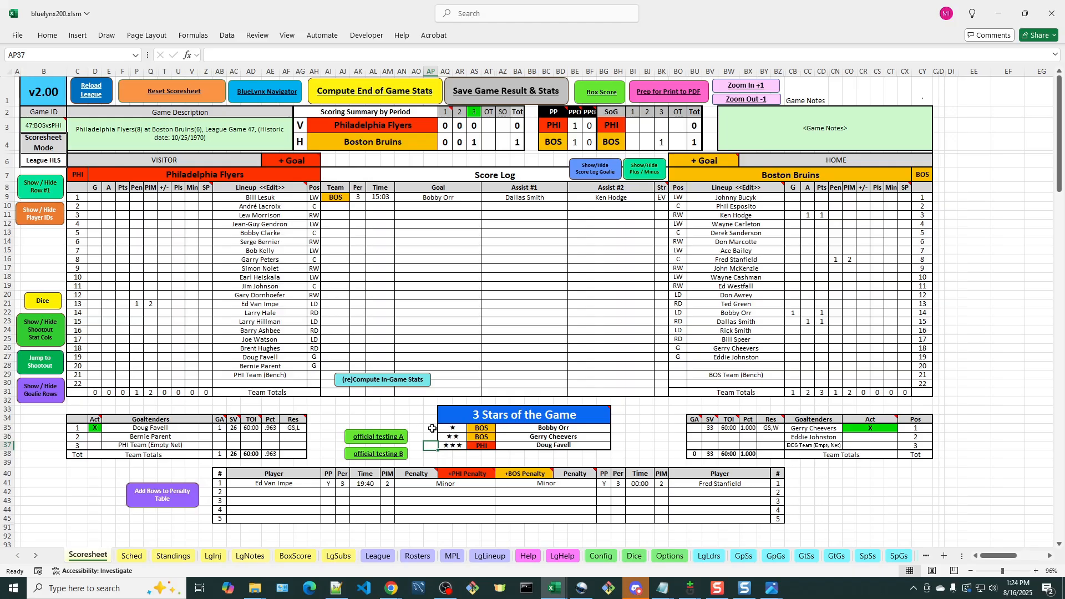
Step: Check game option 8, which requires the three stars before results are saved, on the Options sheet
click(669, 557)
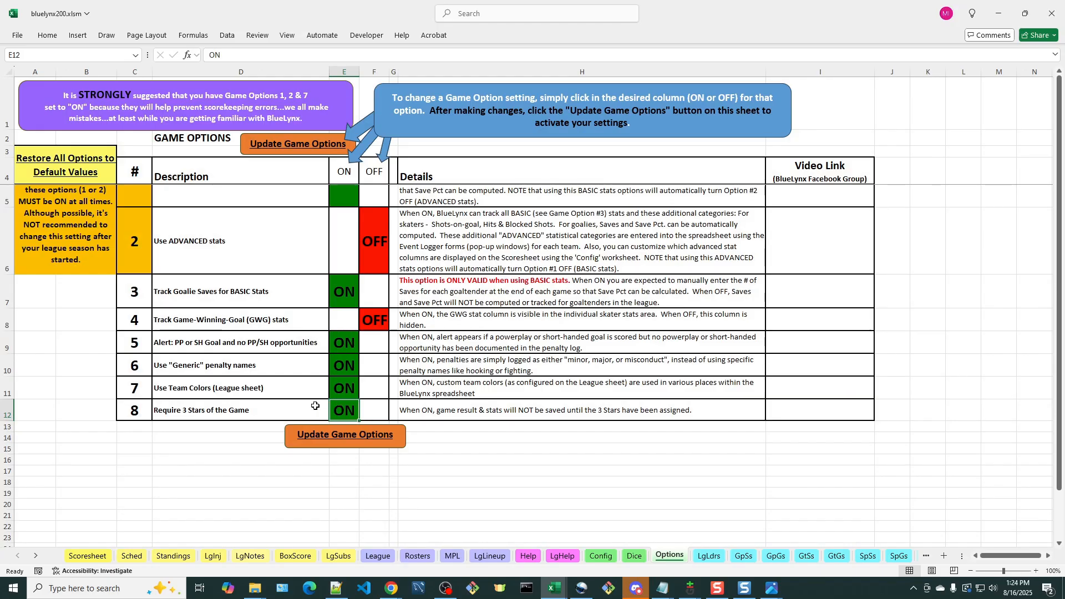
click(89, 556)
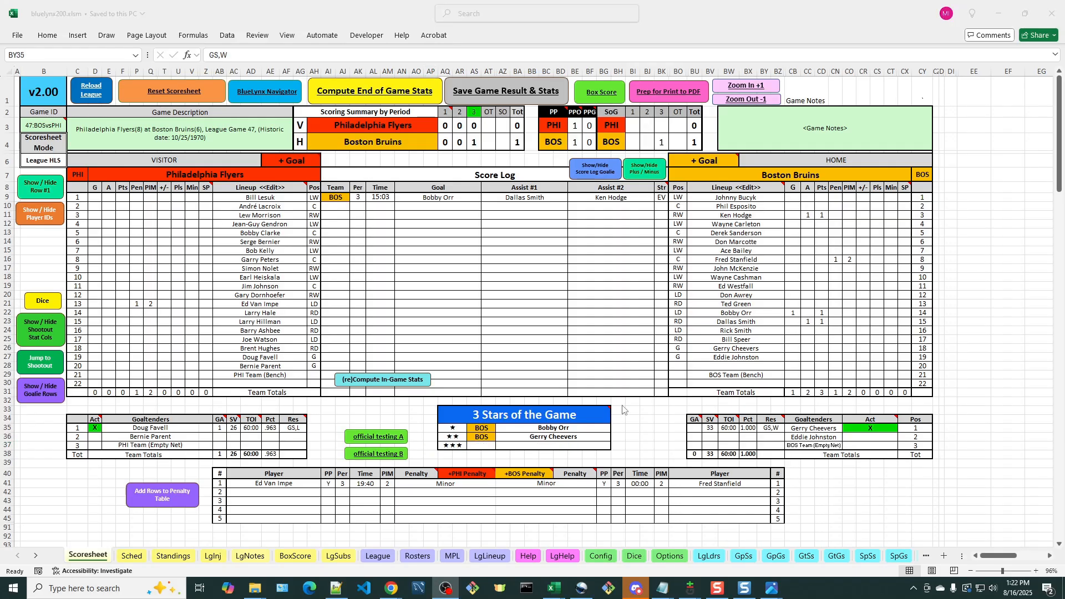
click(671, 557)
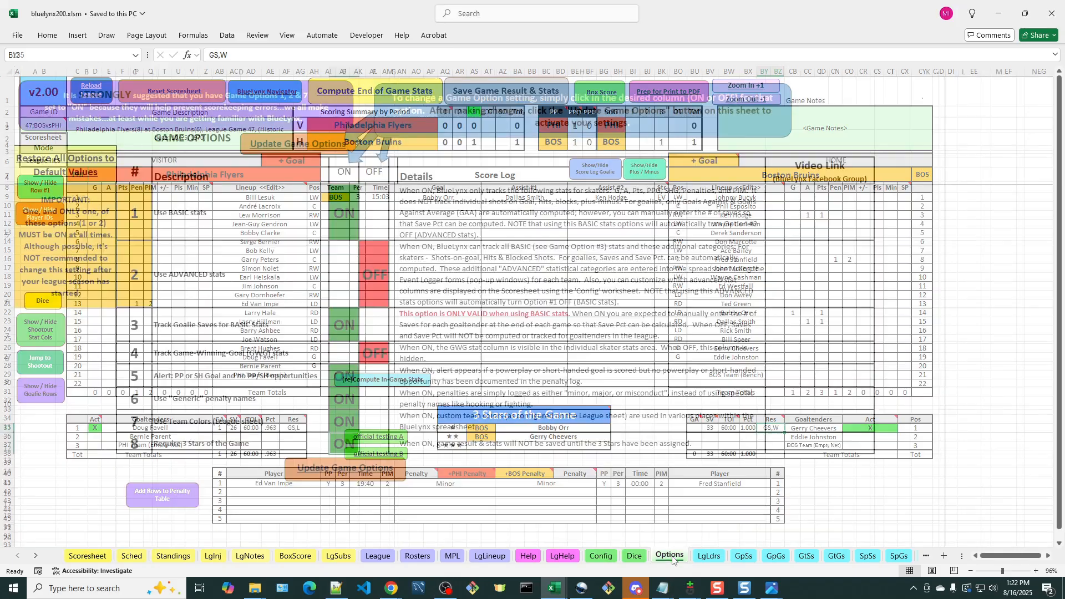
scroll(257, 288, down, 1)
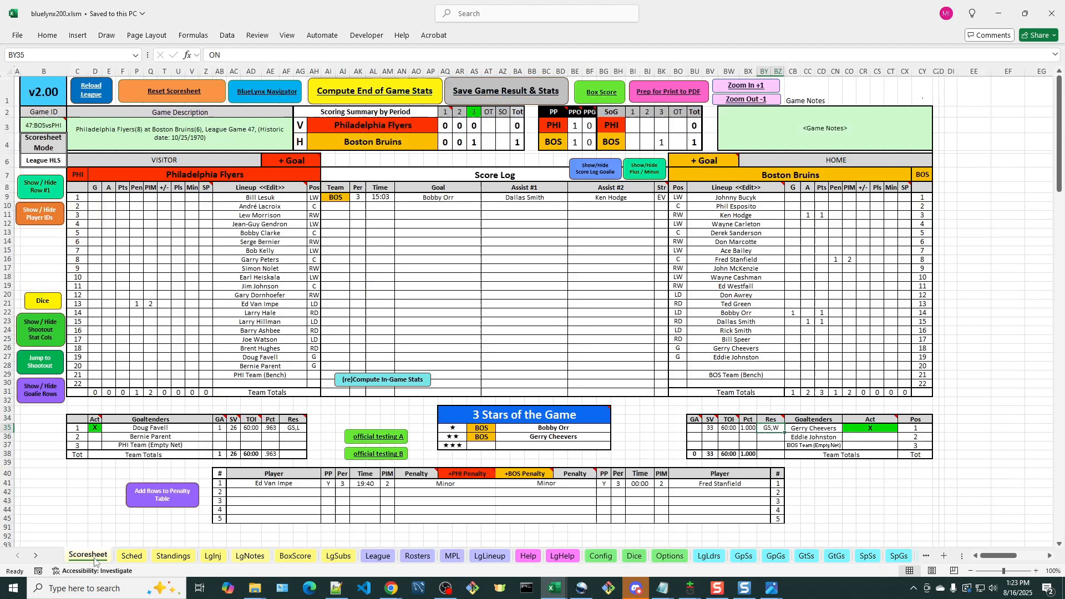
Step: Try to compute the end-of-game stats on the Scoresheet while the third star is blank, keeping the existing goalie save stats
click(87, 556)
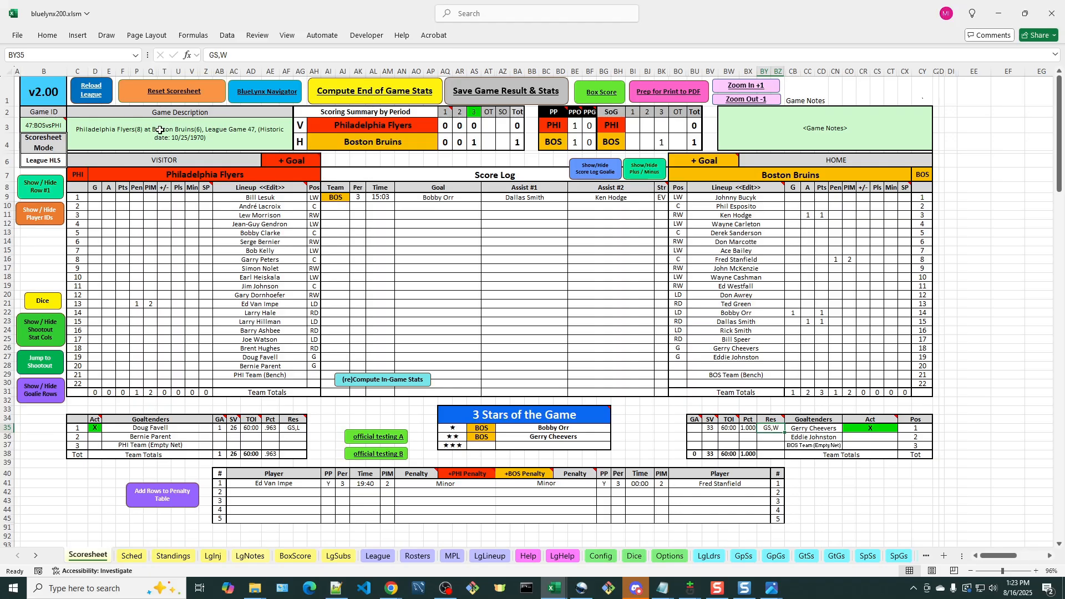
click(353, 88)
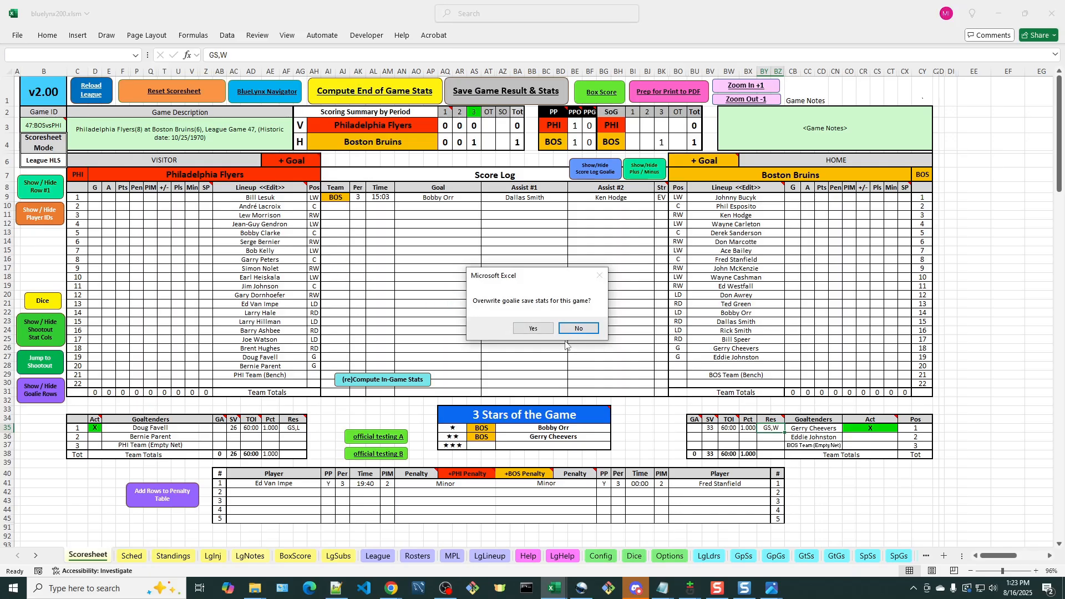
click(583, 327)
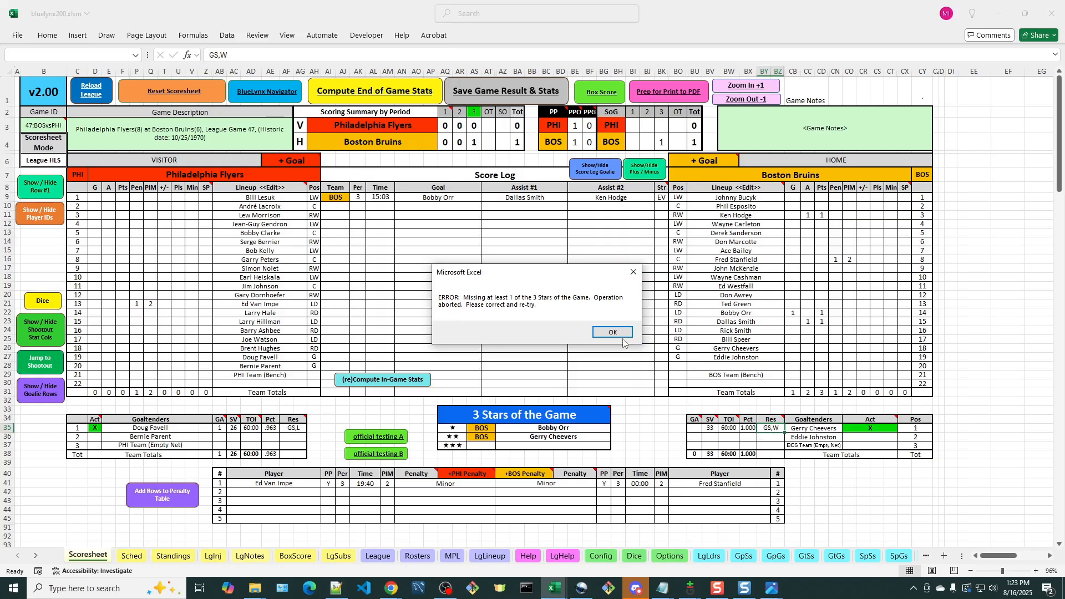
click(604, 332)
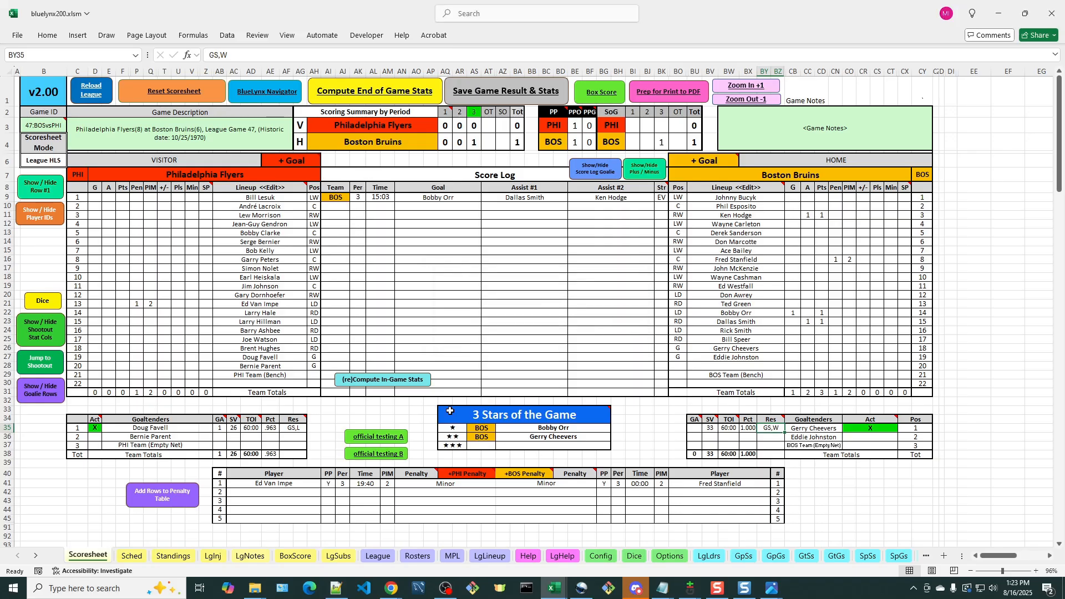
Step: Fill the empty third star of the game with Flyers goalie Doug Favell
mouse_move(450, 411)
click(455, 446)
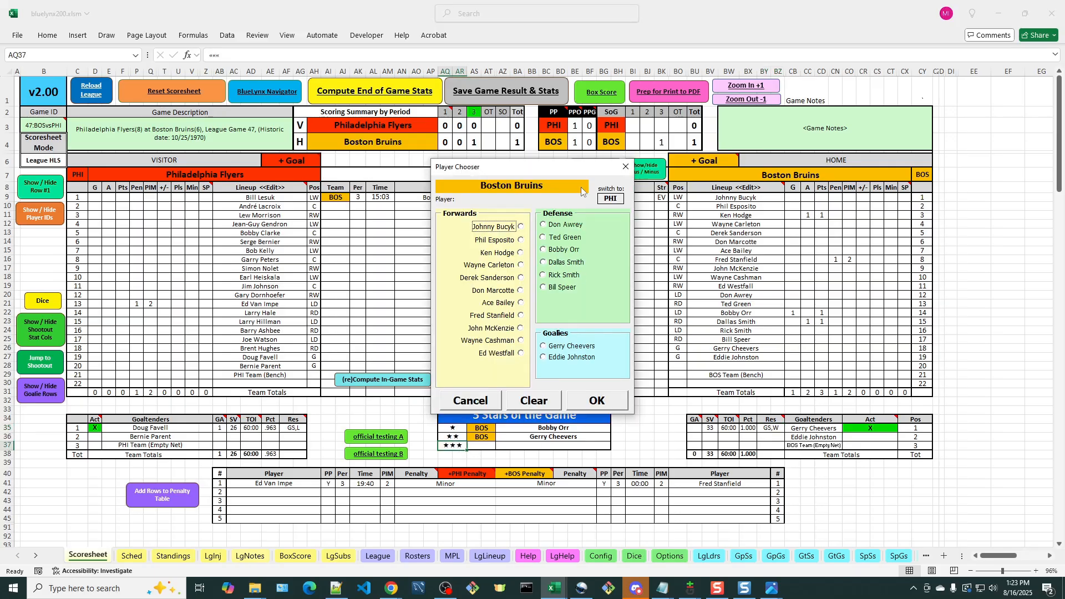
click(610, 199)
click(557, 346)
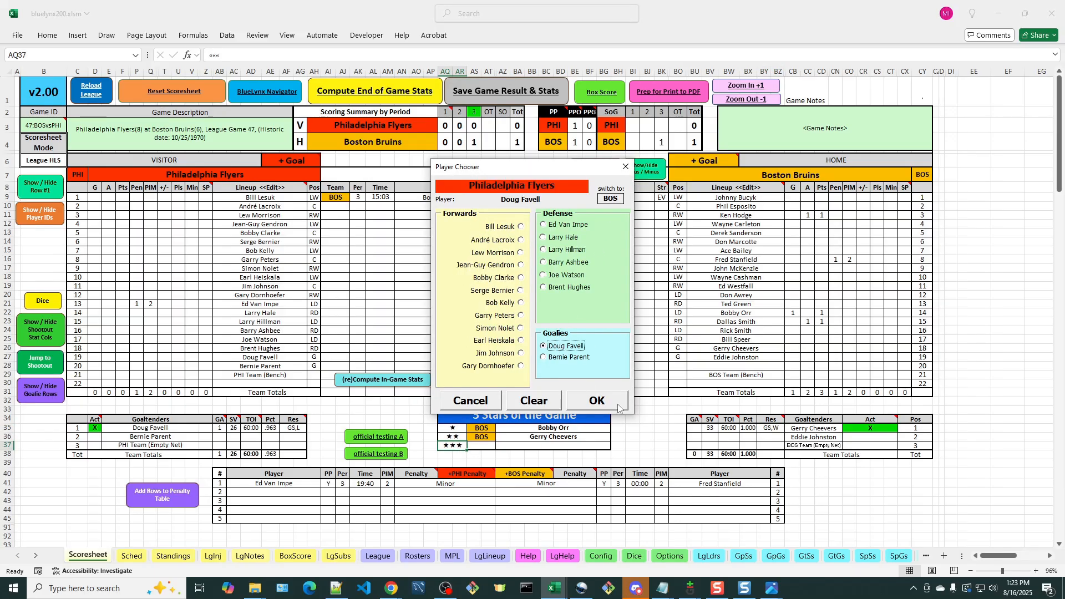
click(596, 400)
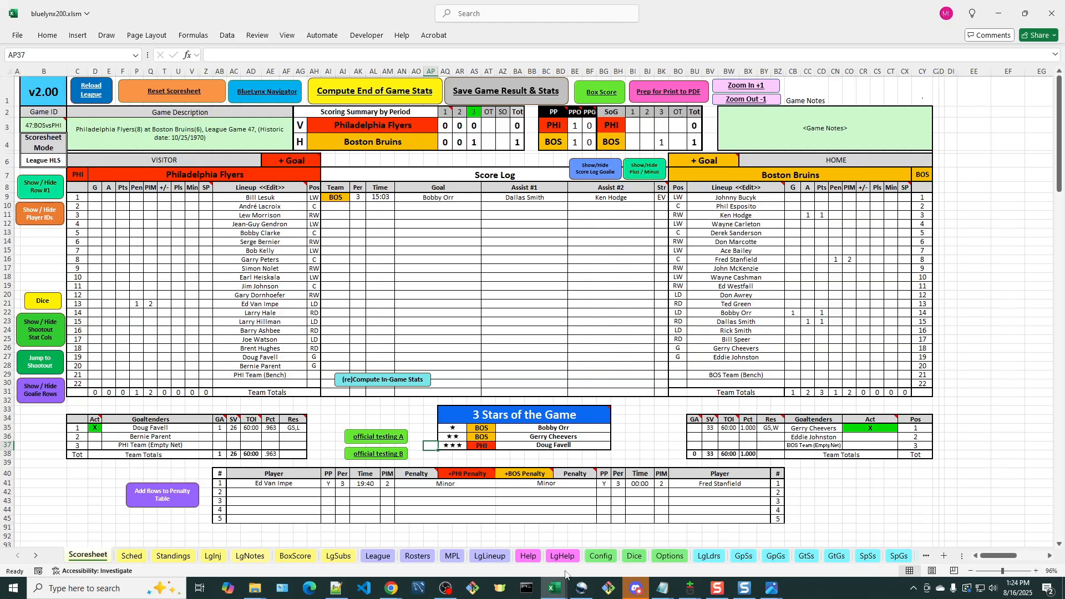
Step: Open the Options sheet to examine the "Require 3 Stars of the Game" setting
click(670, 556)
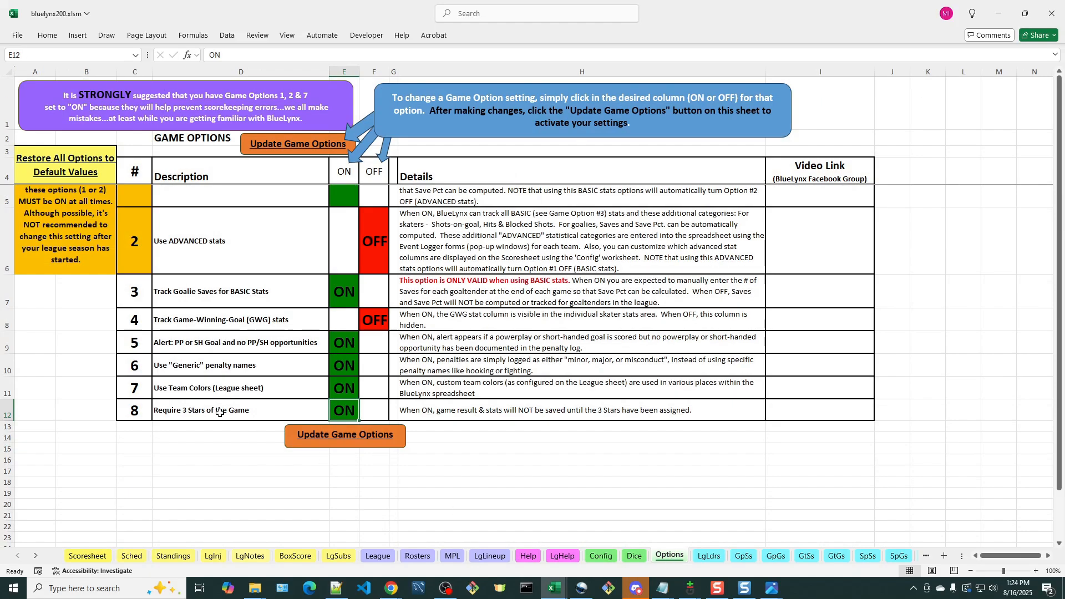
Step: Return to the Scoresheet and try to save the game result and stats before computing the end-of-game stats
click(89, 556)
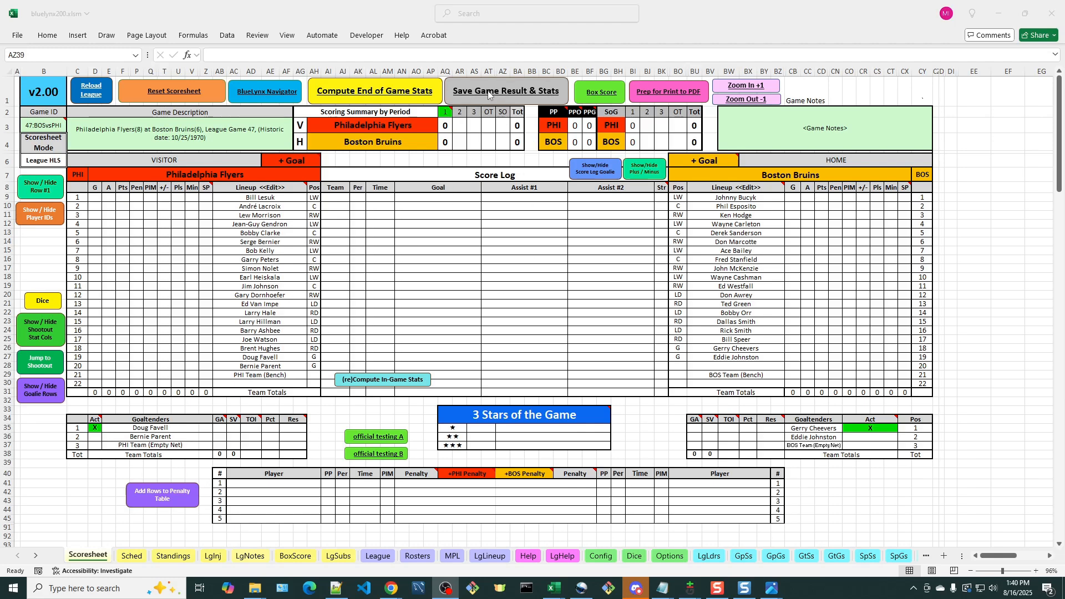
click(501, 95)
click(501, 95)
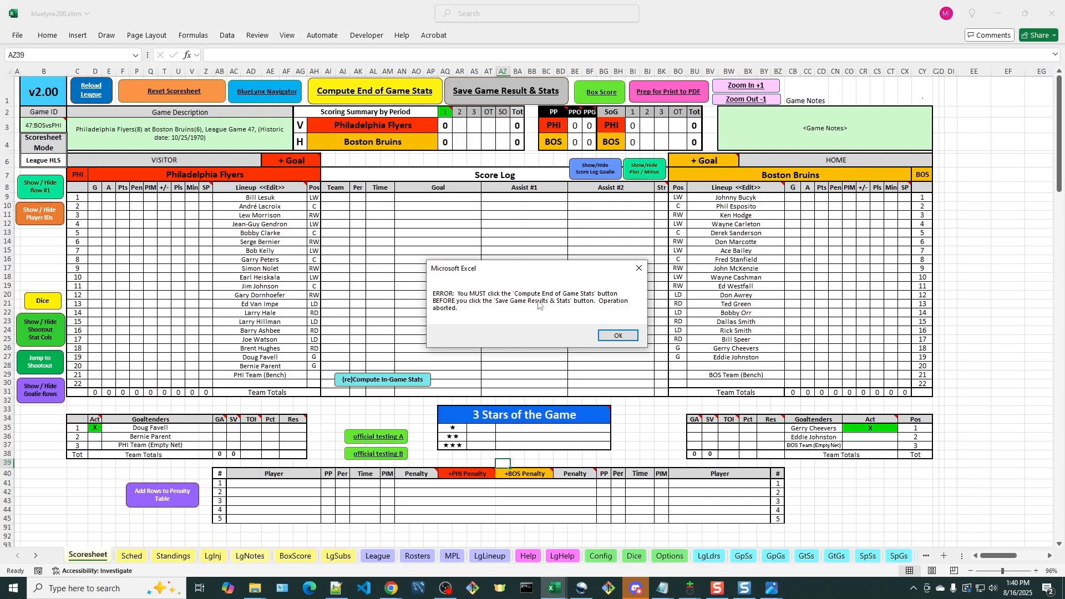
click(617, 336)
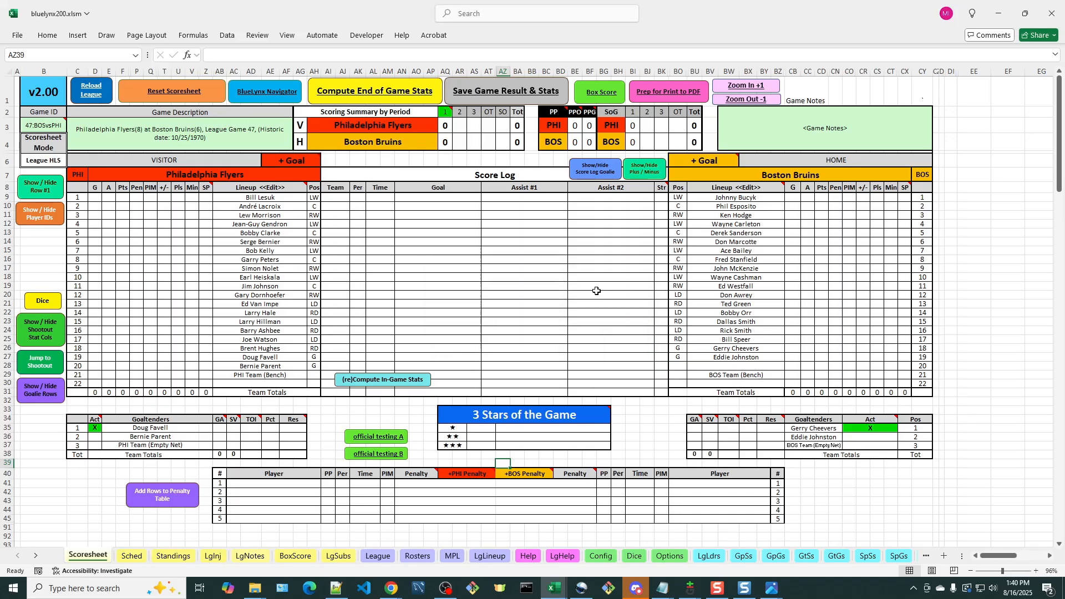
Step: Try to compute the end-of-game stats with the game in the 1st period, and again in the 2nd period
click(393, 97)
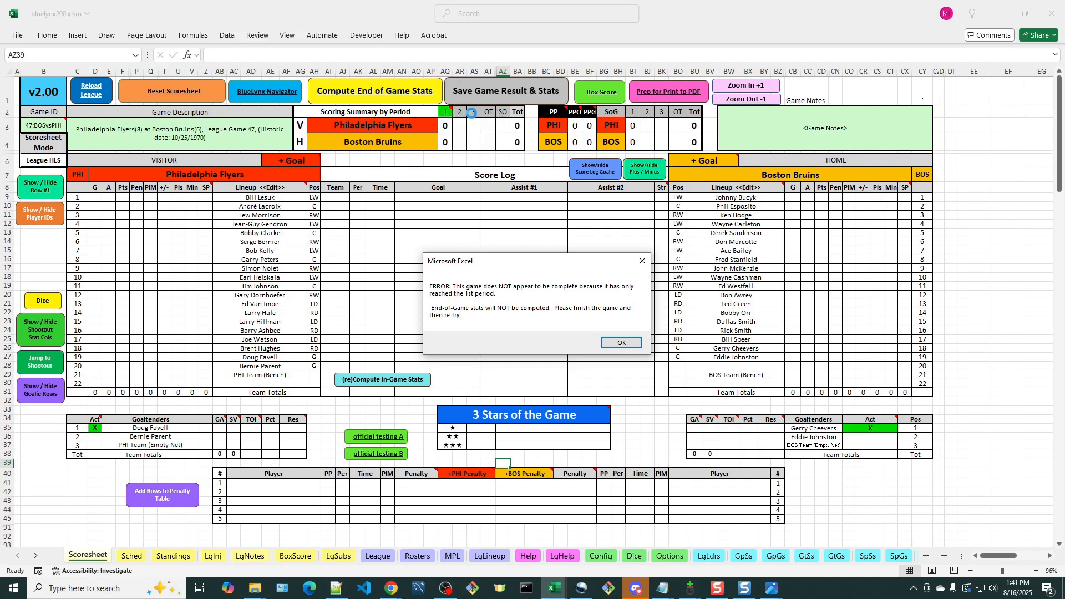
click(622, 343)
click(458, 110)
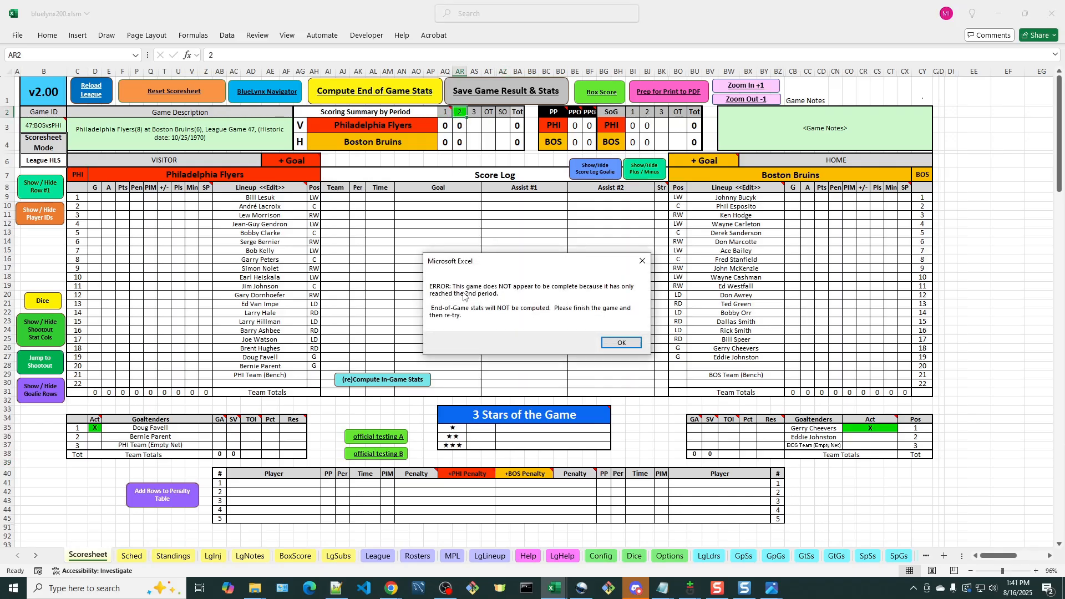
click(628, 346)
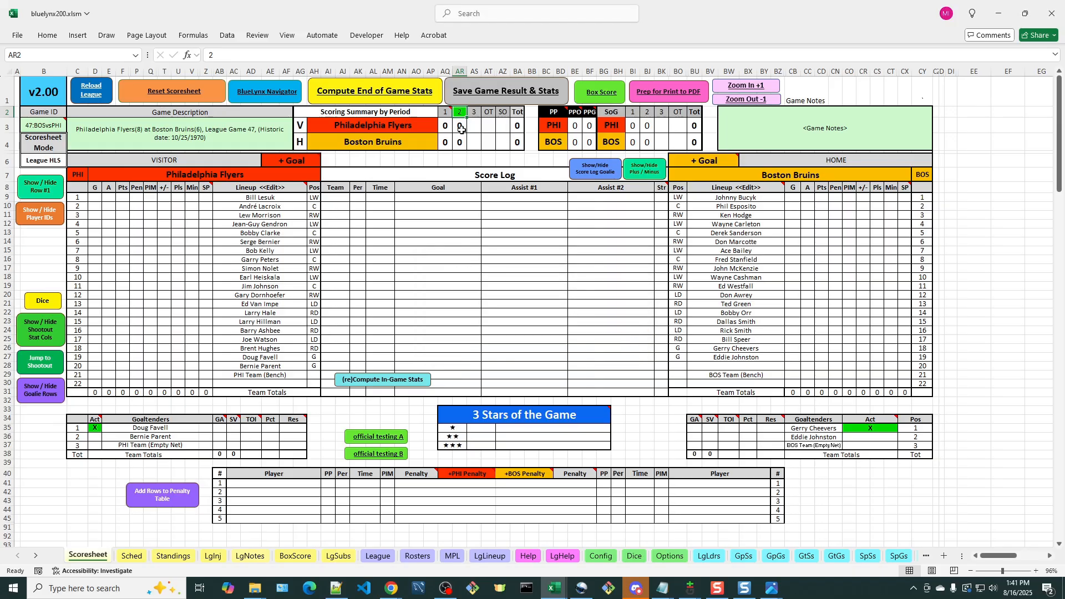
Step: Advance the game to the 3rd period and try to compute the end-of-game stats, accepting missing skater stats for both teams
click(475, 113)
click(385, 92)
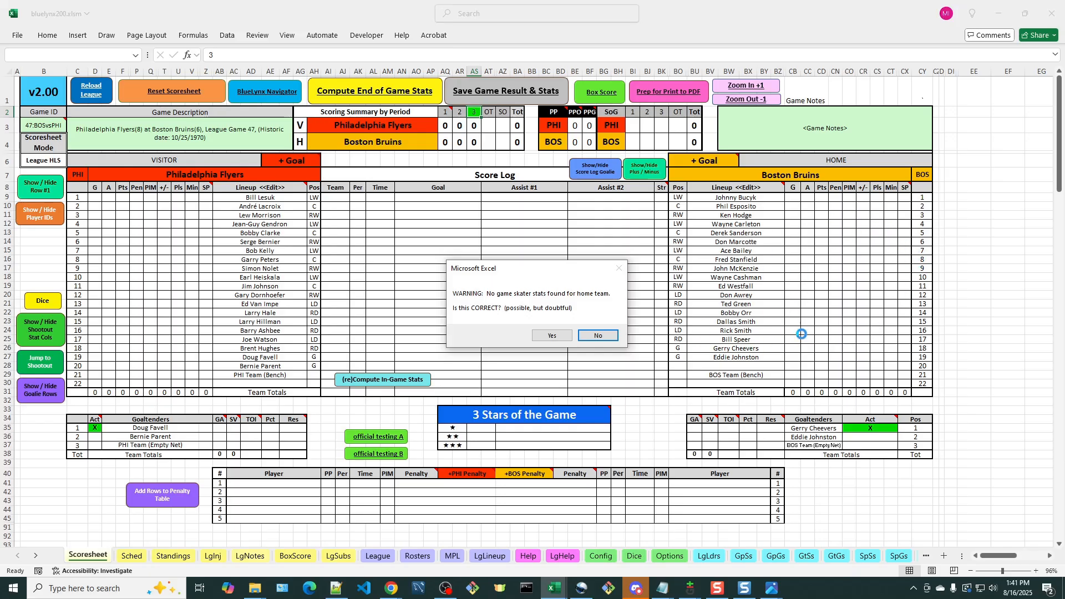
click(547, 333)
click(600, 336)
click(362, 90)
click(552, 336)
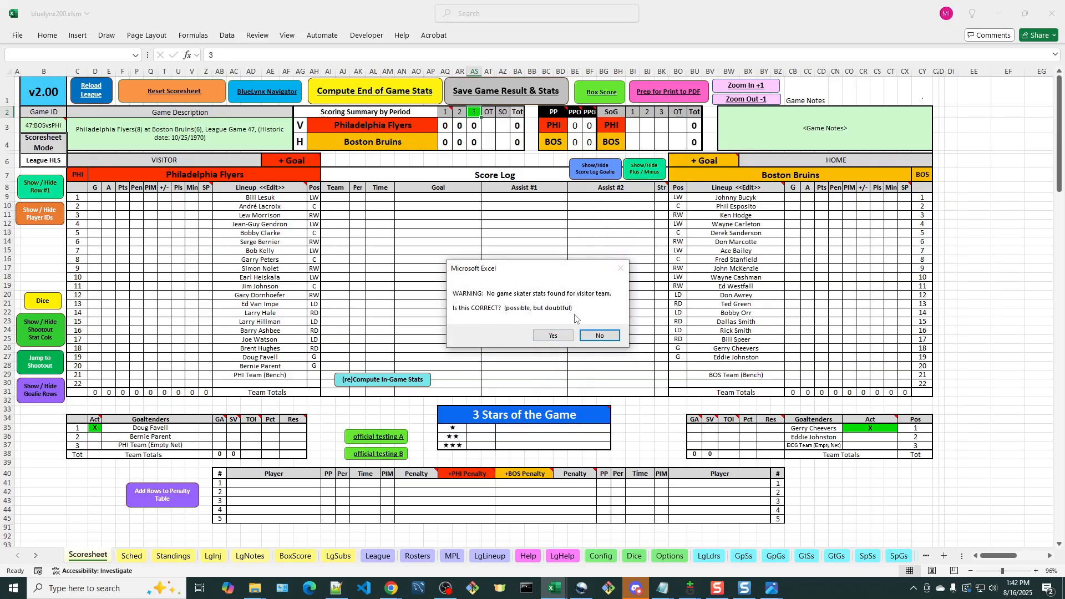
click(555, 338)
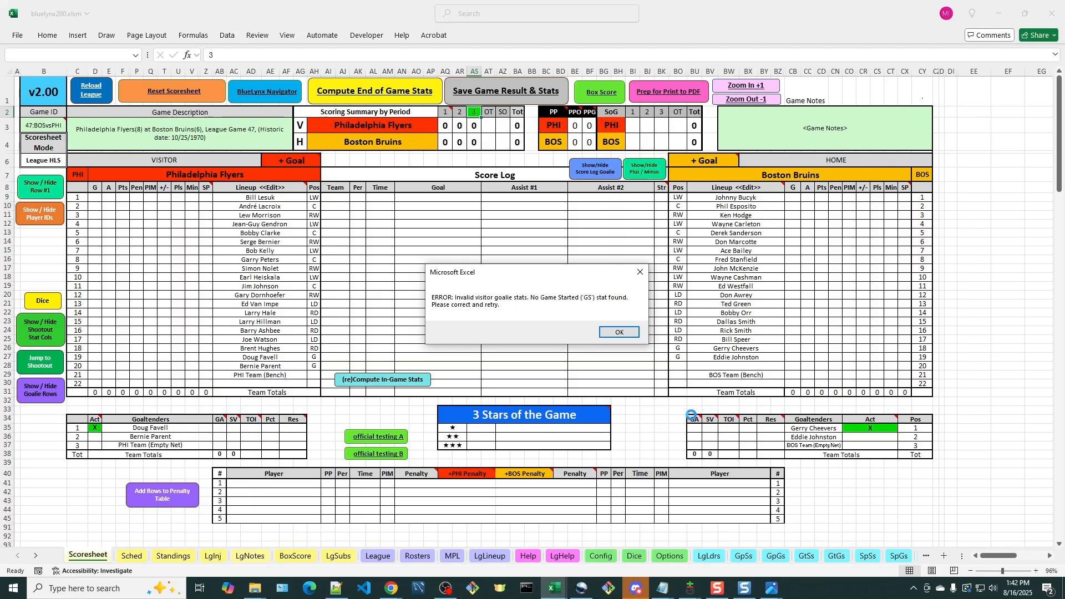
click(633, 335)
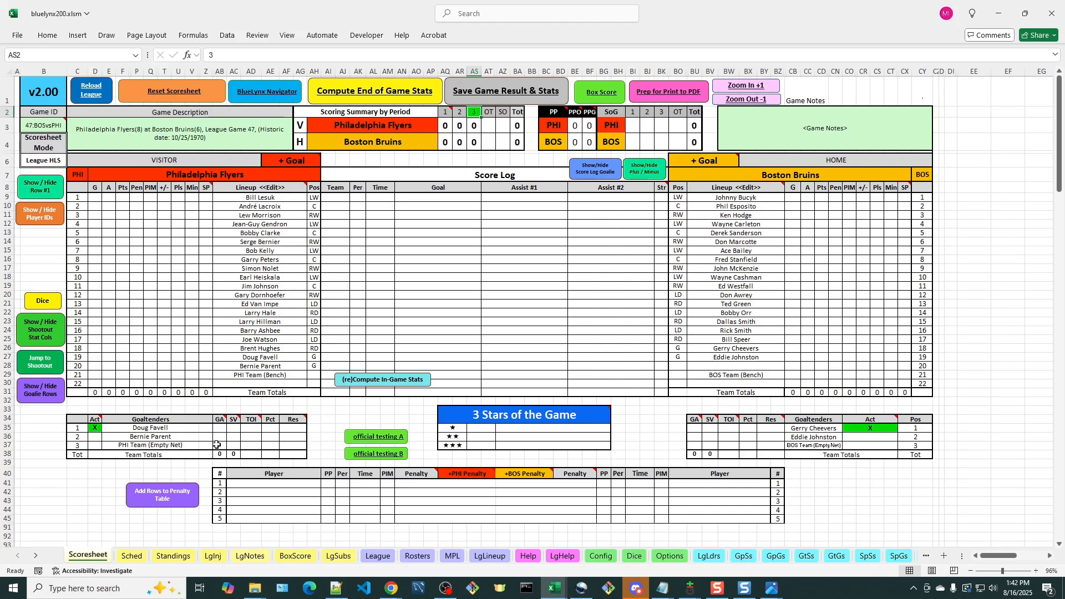
Step: Record a 60:00 time on ice and a game-started tie result (GS,T) for Flyers goalie Doug Favell
click(252, 426)
click(456, 254)
click(518, 350)
click(295, 428)
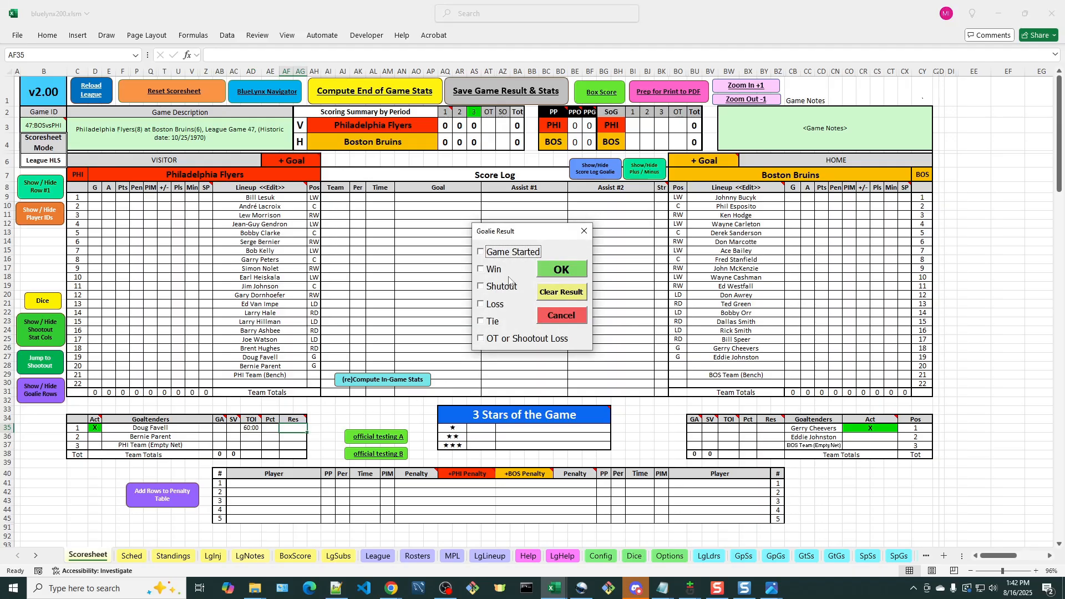
click(492, 322)
click(561, 269)
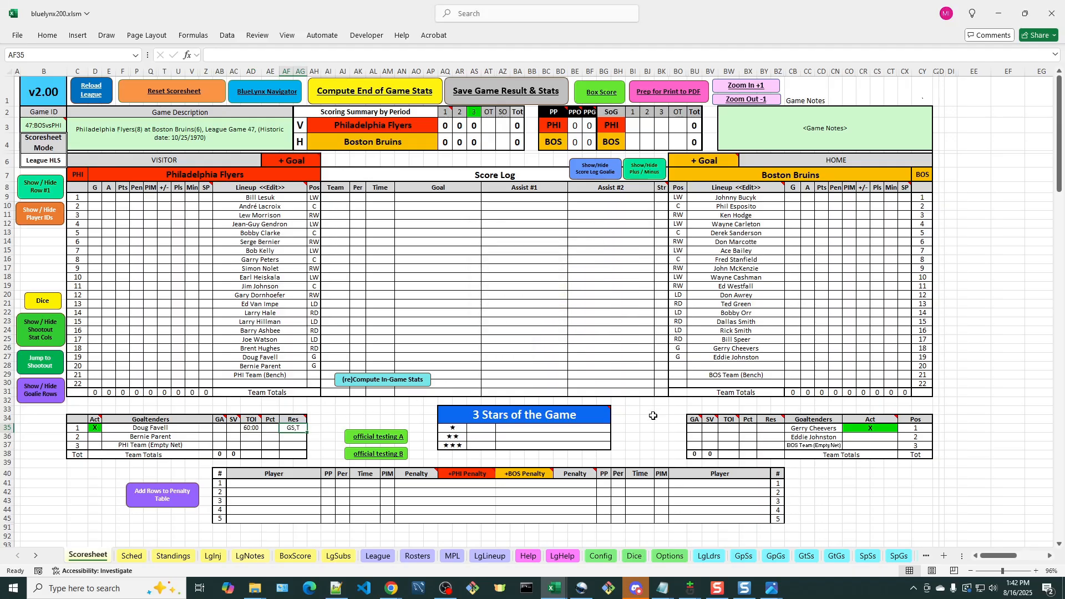
Step: Record a 60:00 time on ice and a game-started tie result (GS,T) for Bruins goalie Gerry Cheevers
click(732, 428)
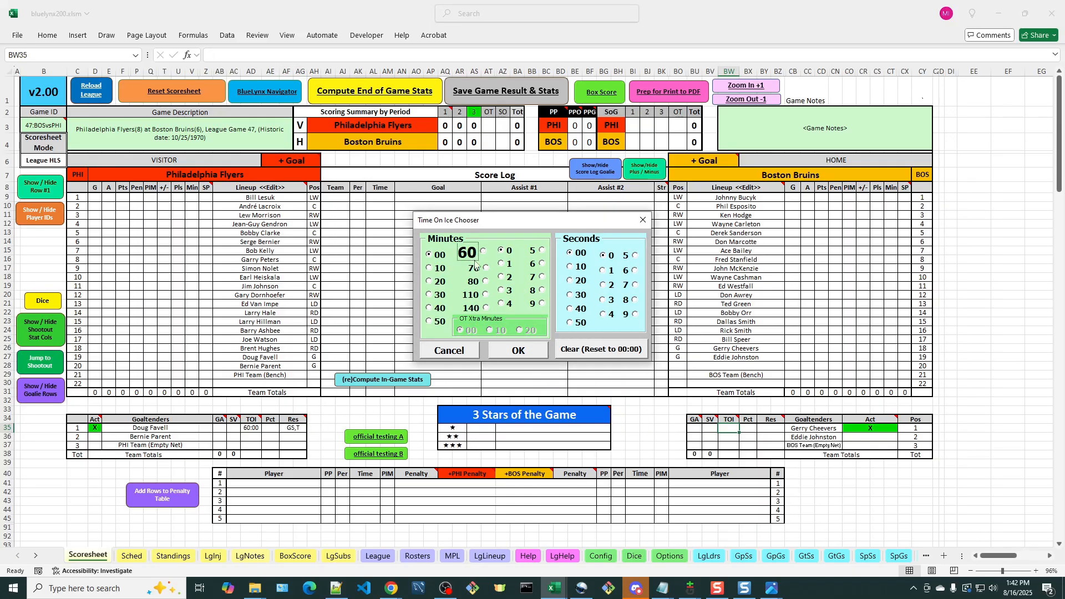
click(520, 350)
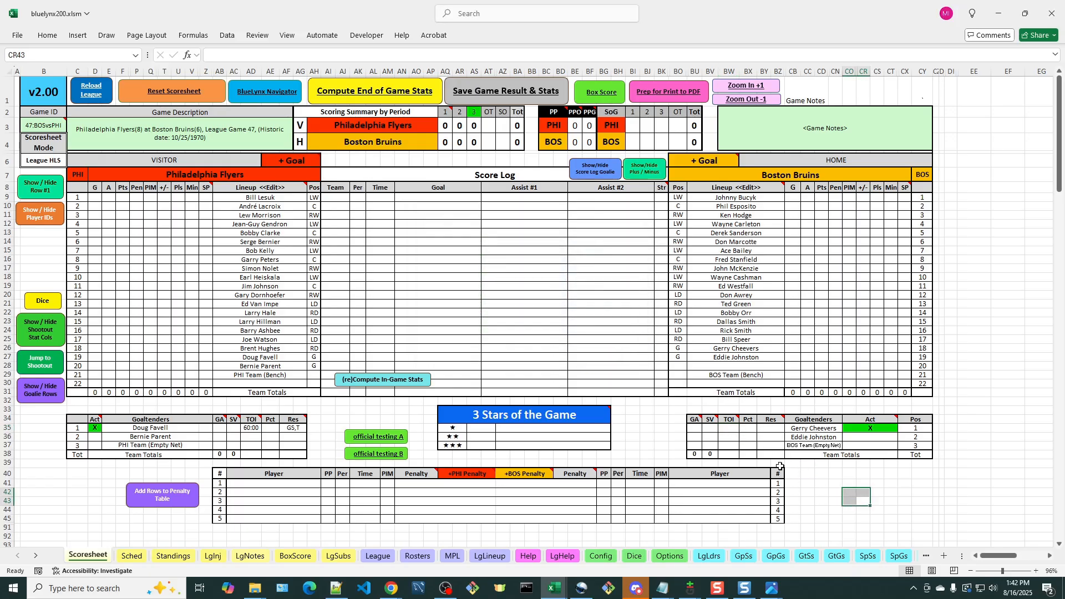
click(729, 429)
click(475, 255)
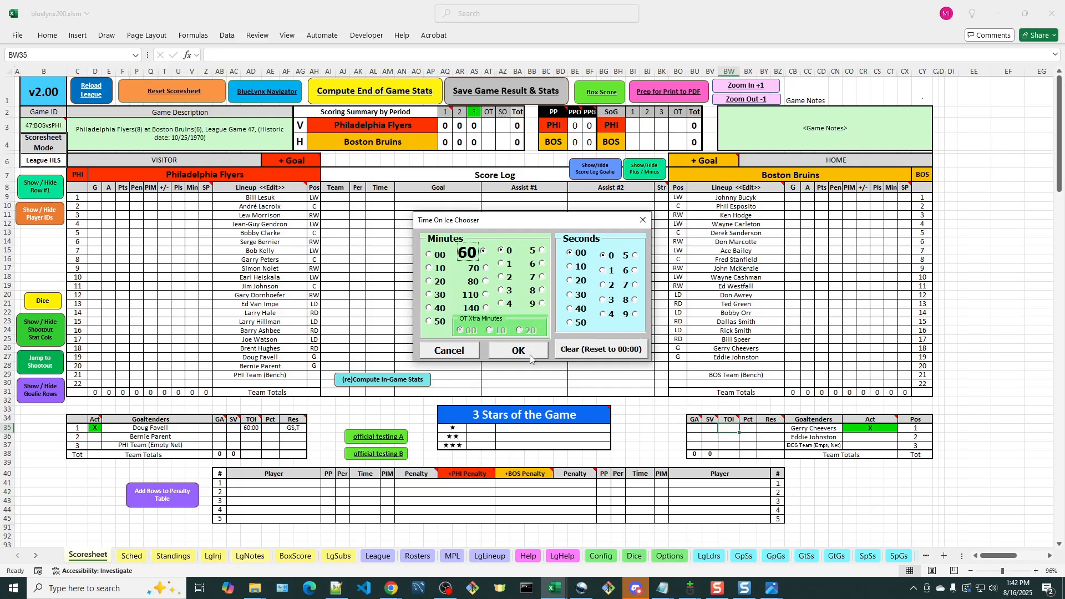
click(518, 350)
click(773, 427)
click(523, 253)
click(496, 321)
click(558, 270)
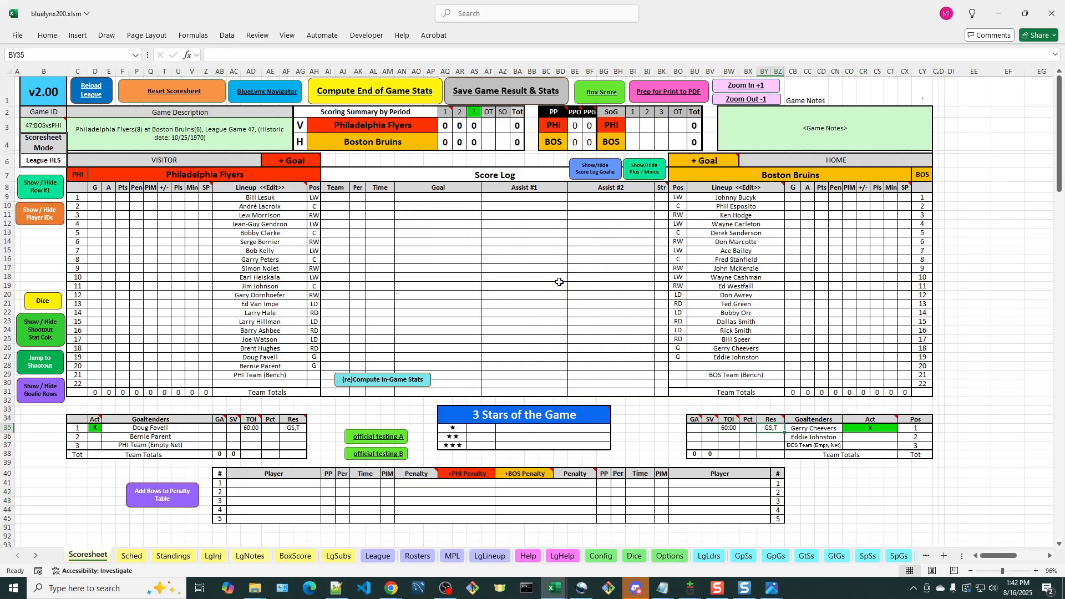
Step: Try to compute the end-of-game stats with no goalie saves entered, accepting the missing skater stats and choosing to correct the visitor saves
click(363, 92)
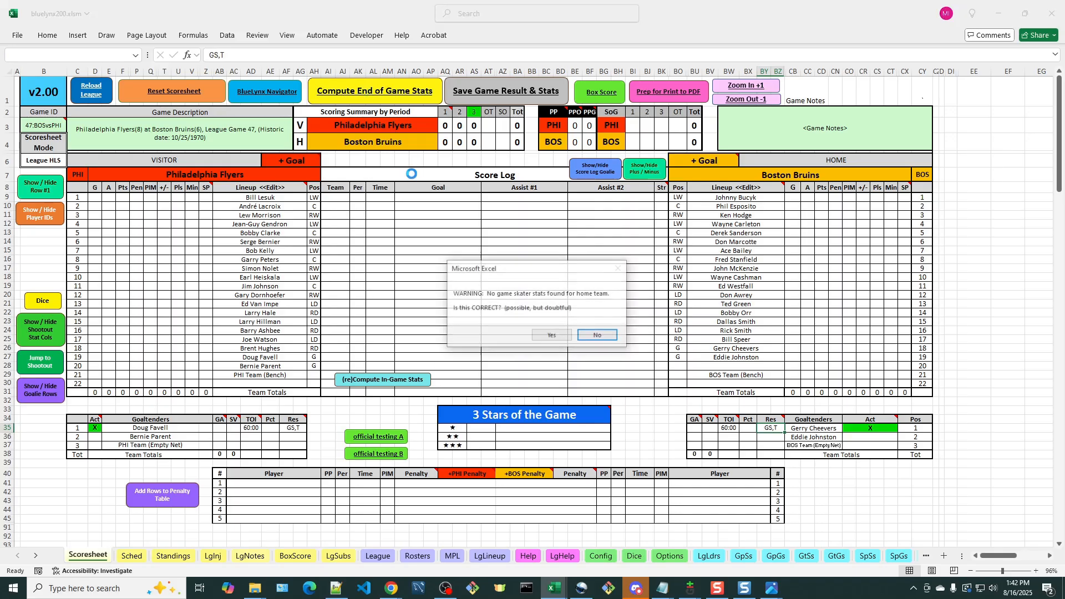
click(552, 335)
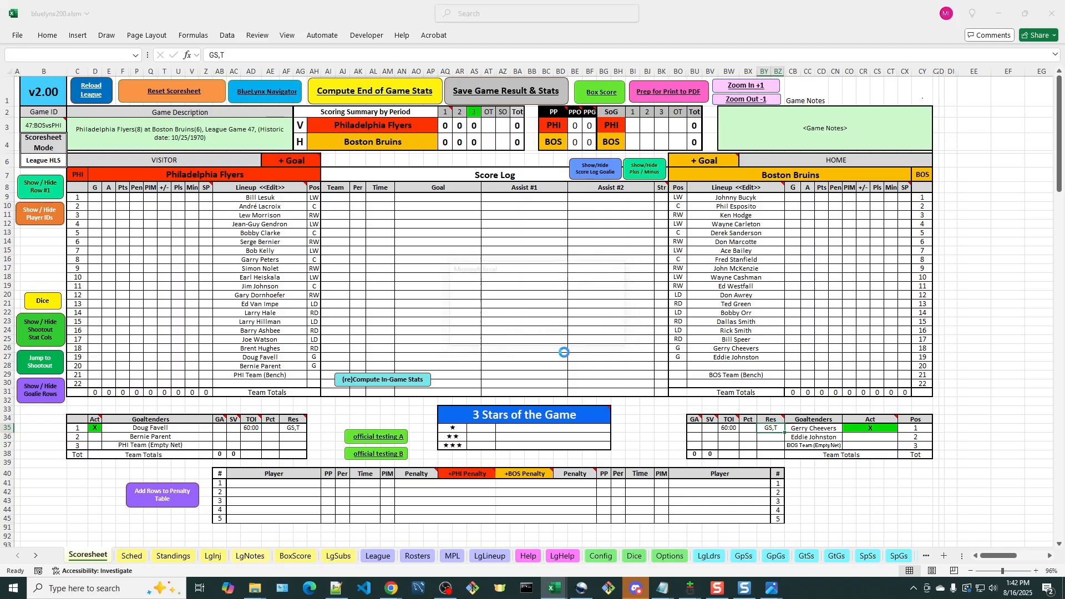
click(552, 335)
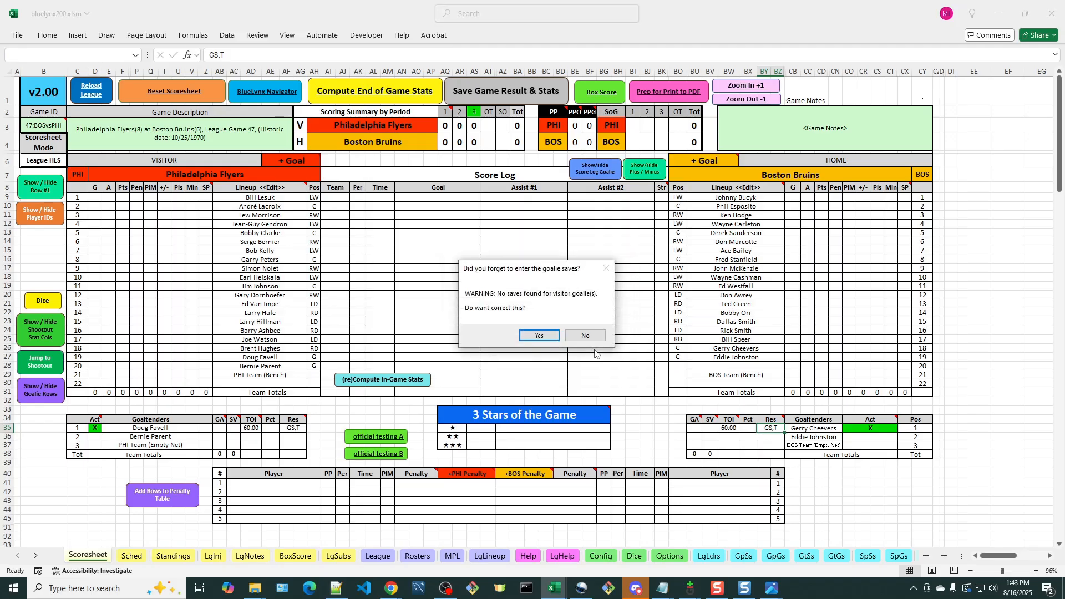
click(539, 335)
Step: Enter 33 saves for Flyers goalie Doug Favell and 27 saves for Bruins goalie Gerry Cheevers
click(231, 427)
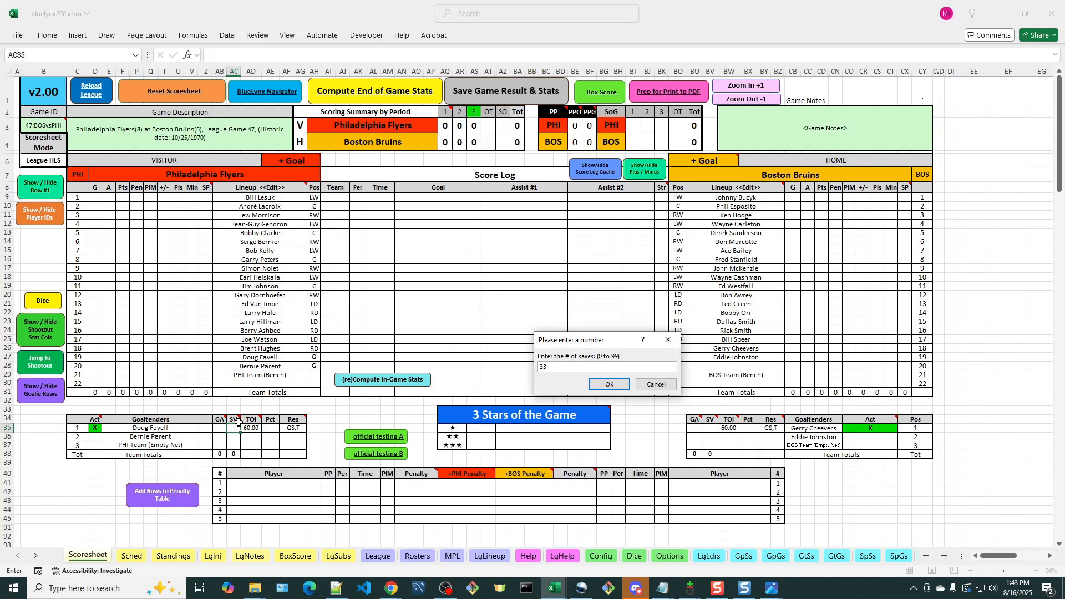
text(33)
key(Return)
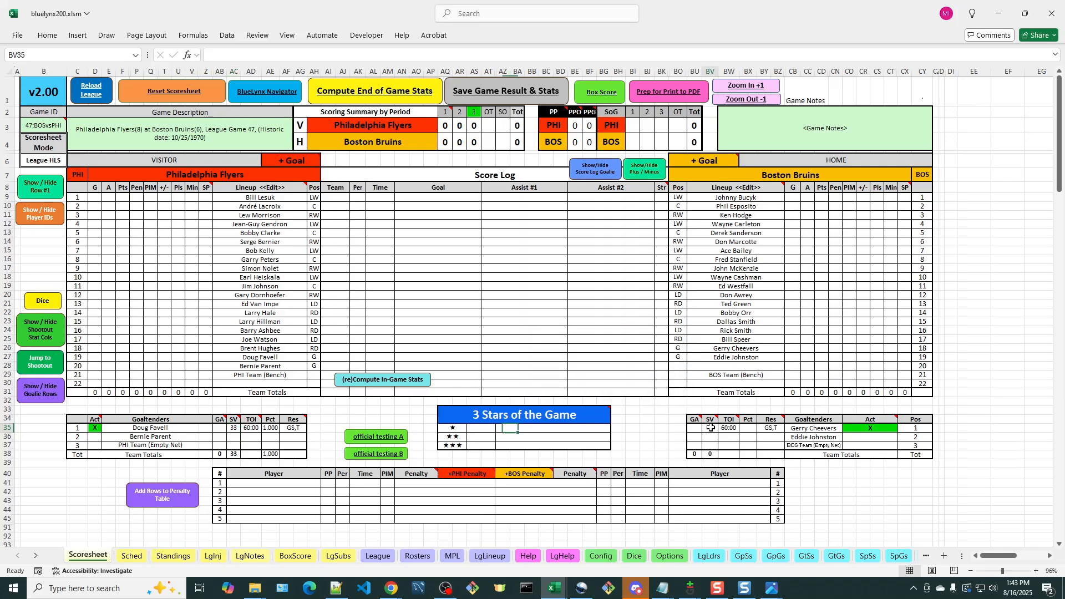
click(710, 427)
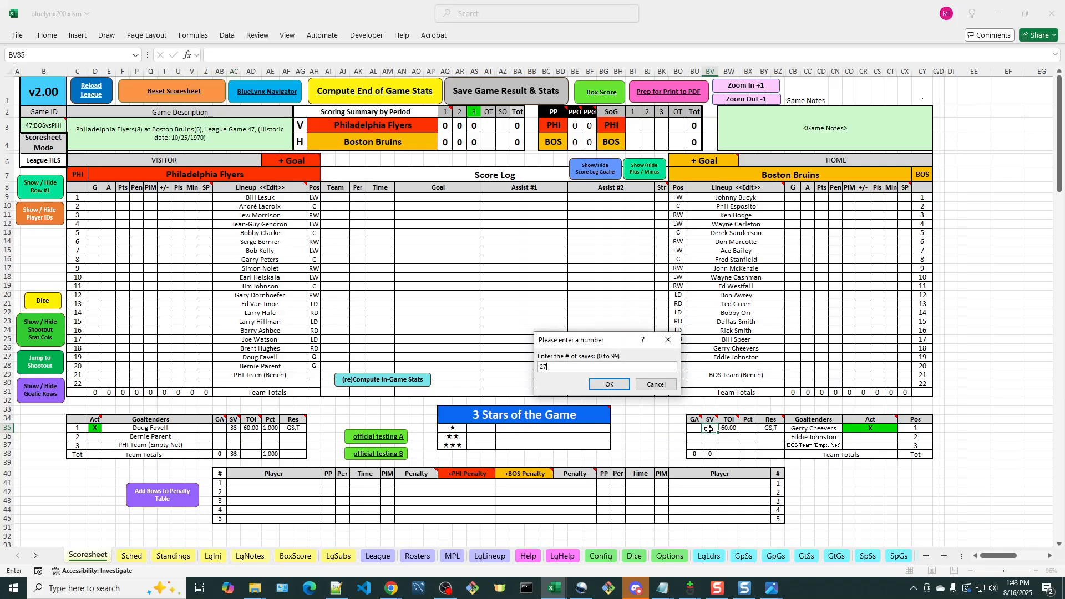
key(Return)
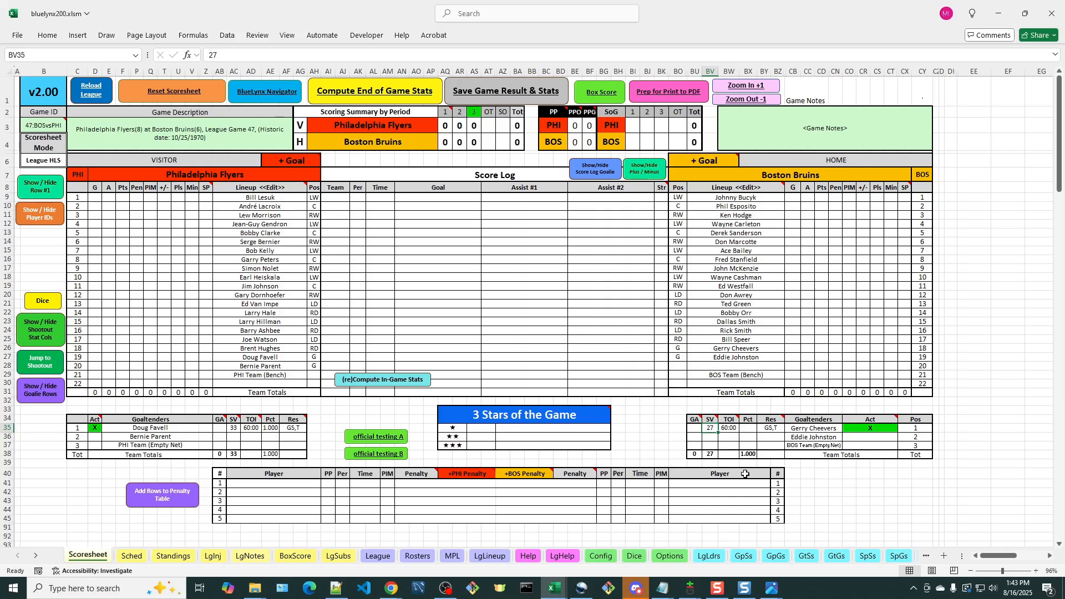
Step: Try to compute the end-of-game stats with all three stars blank, keeping the entered goalie saves and accepting missing skater stats
click(375, 95)
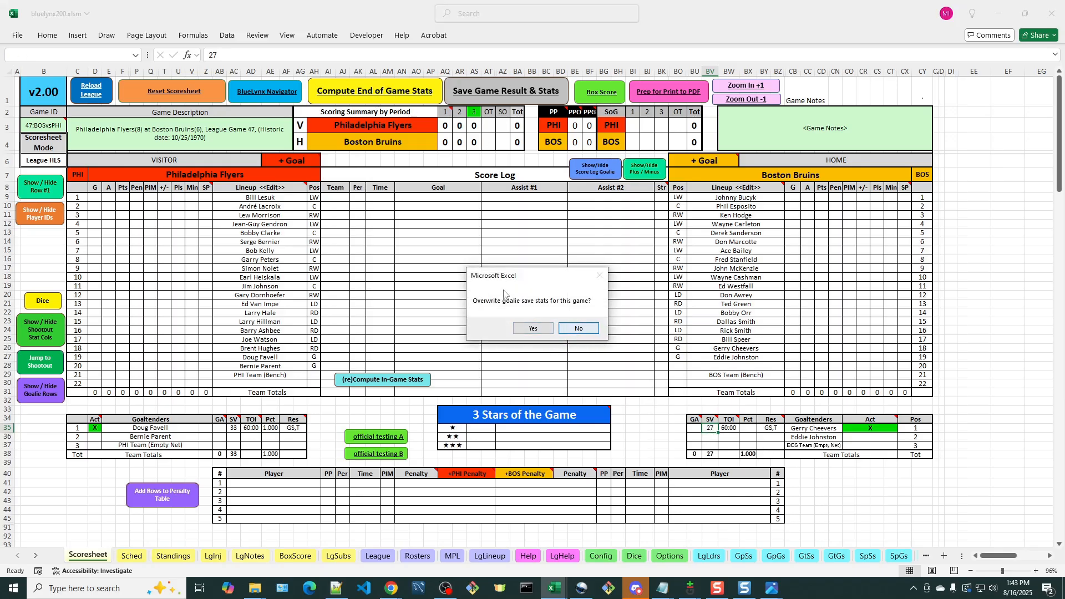
click(579, 329)
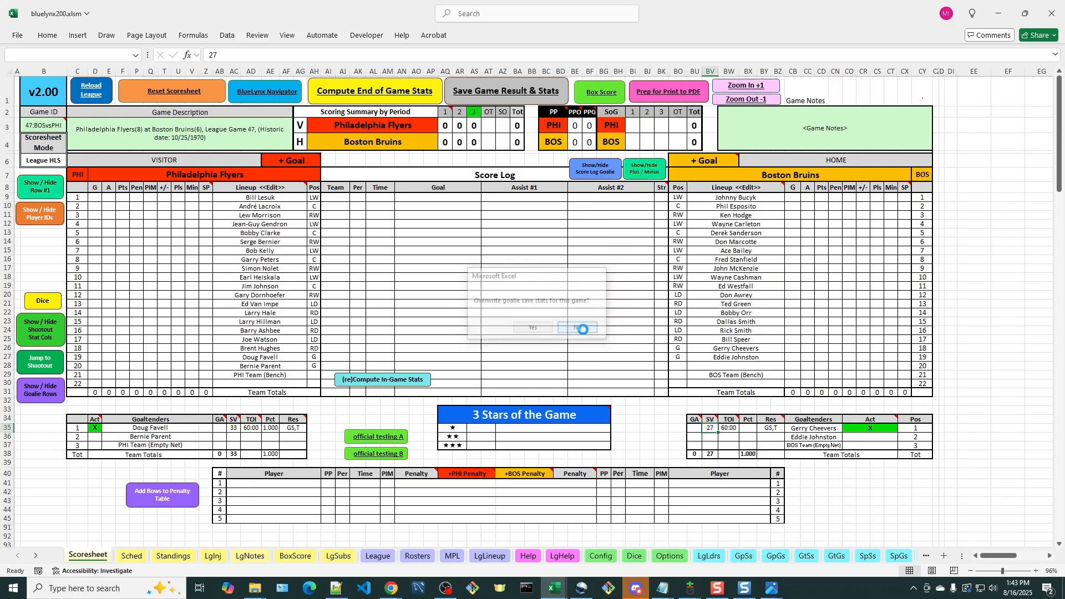
click(546, 334)
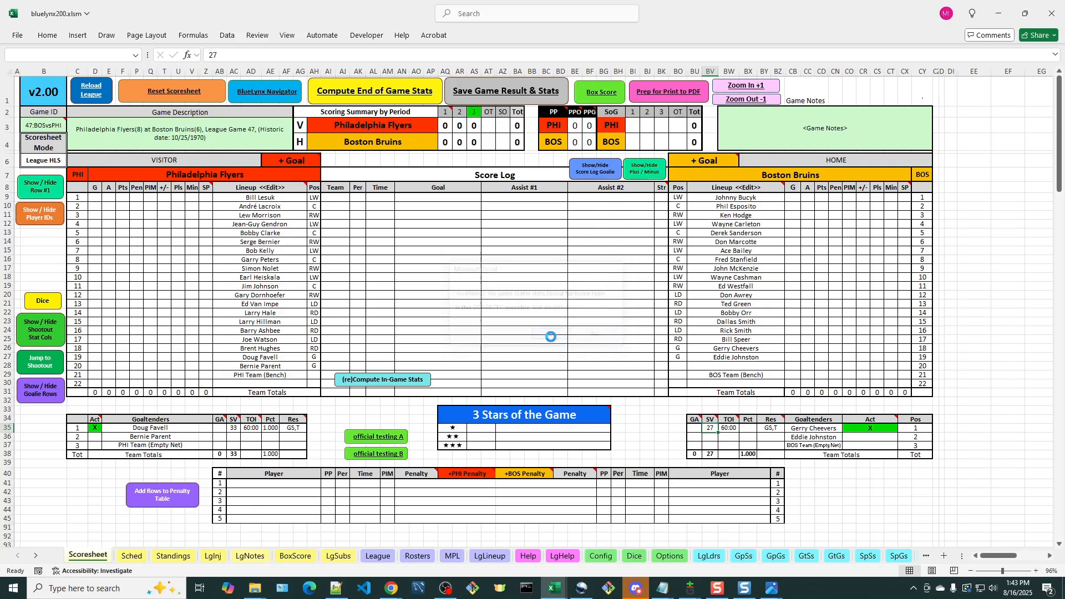
click(551, 336)
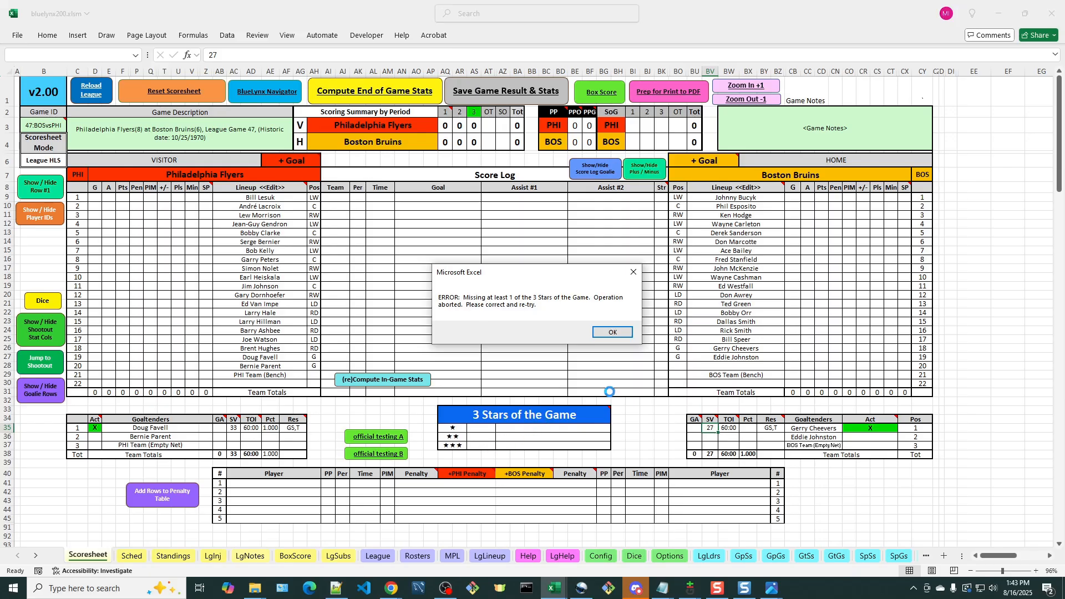
click(610, 333)
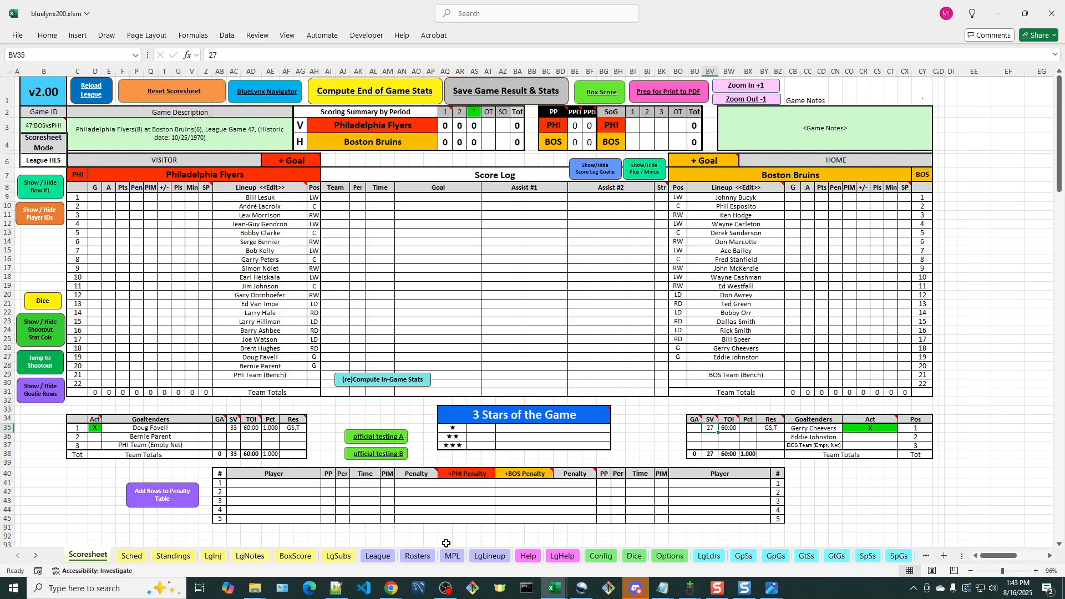
Step: Check the "Require 3 Stars of the Game" option on the Options sheet and return to the Scoresheet
click(670, 556)
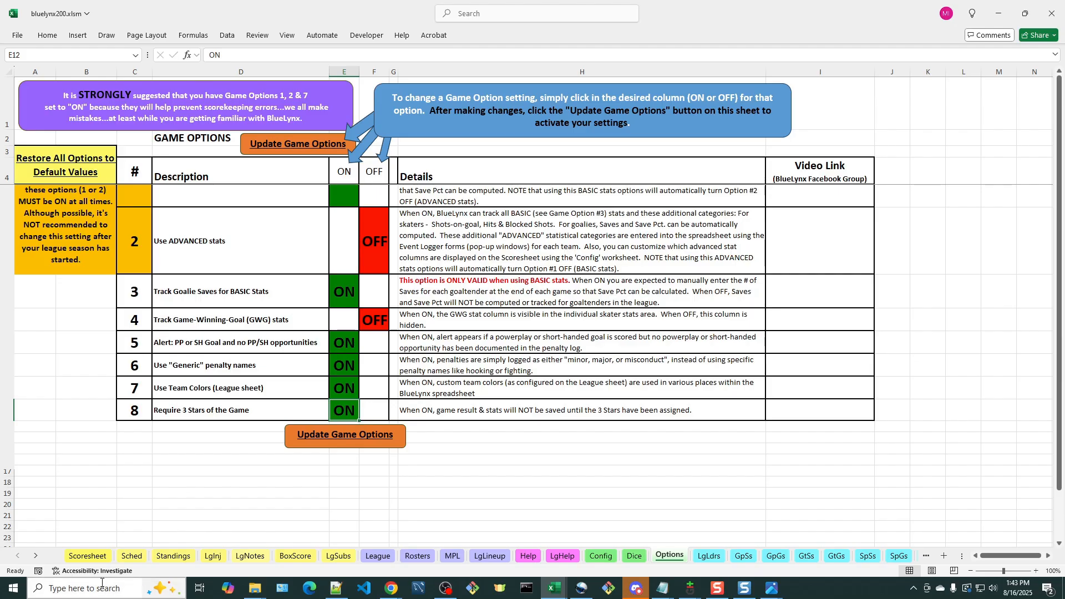
click(92, 556)
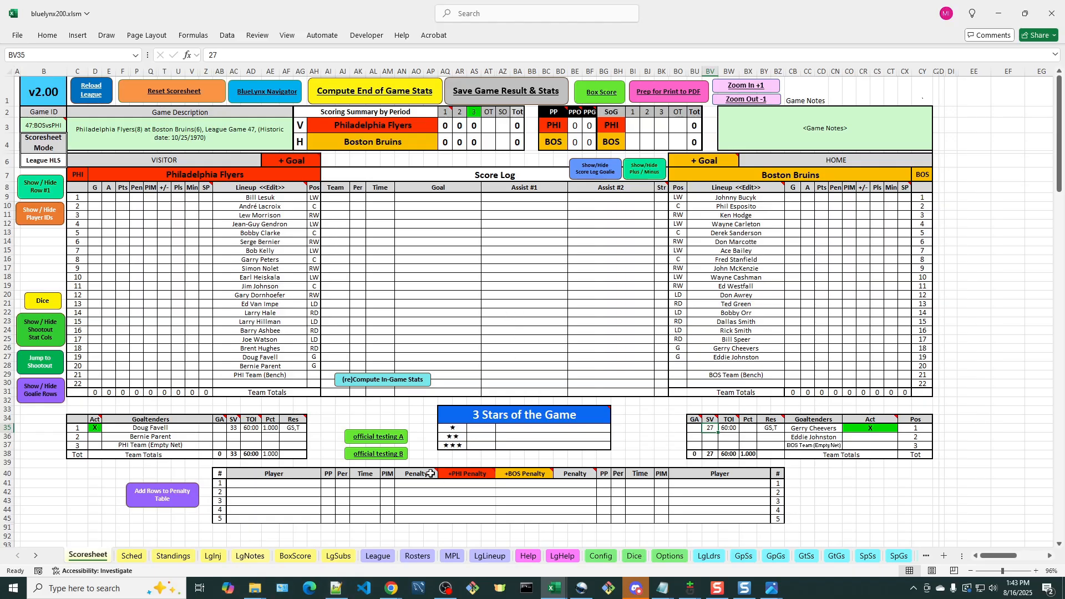
Step: Set Bruins goalie Gerry Cheevers as the first star and Flyers goalie Doug Favell as the second star of the game
click(455, 429)
click(573, 348)
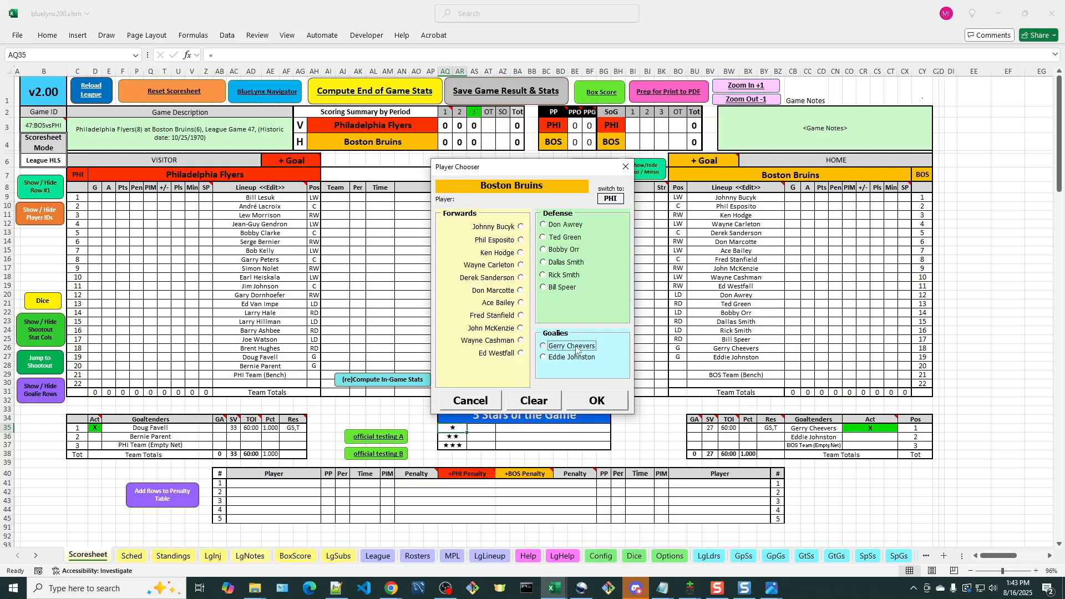
click(600, 401)
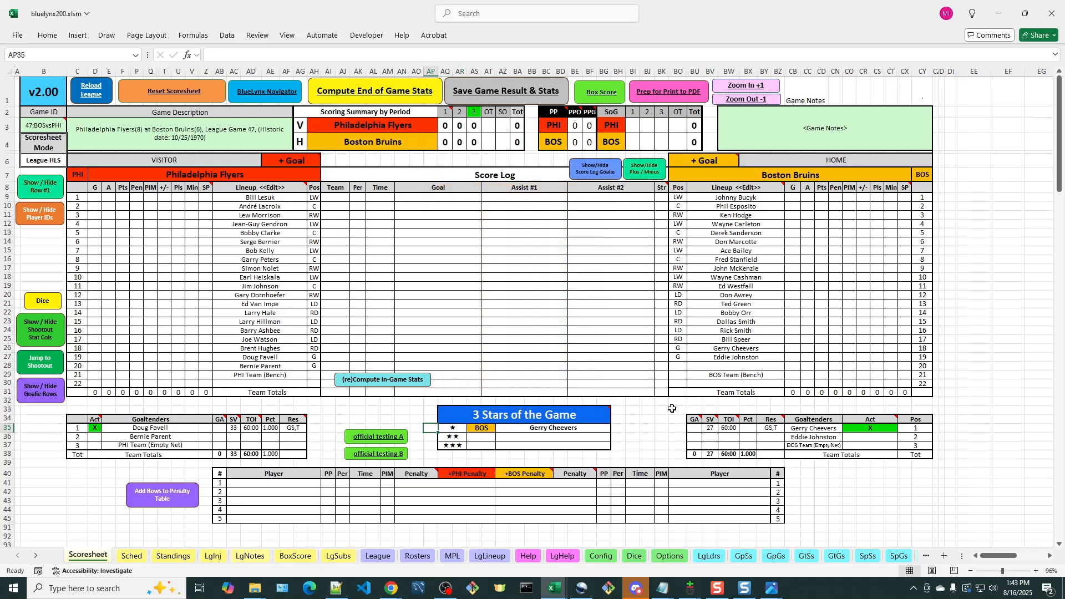
click(454, 439)
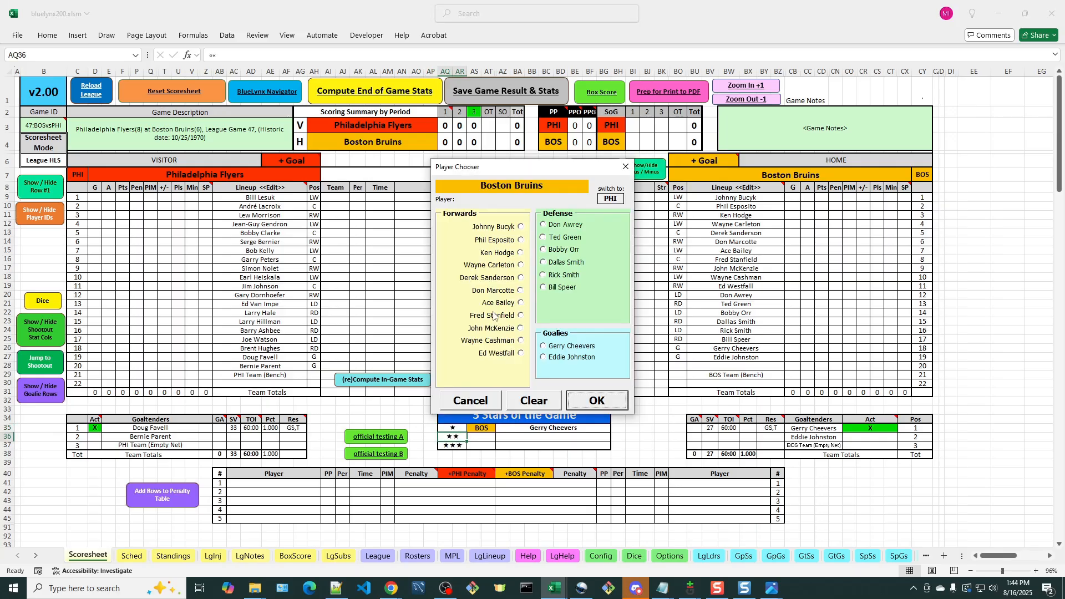
click(610, 199)
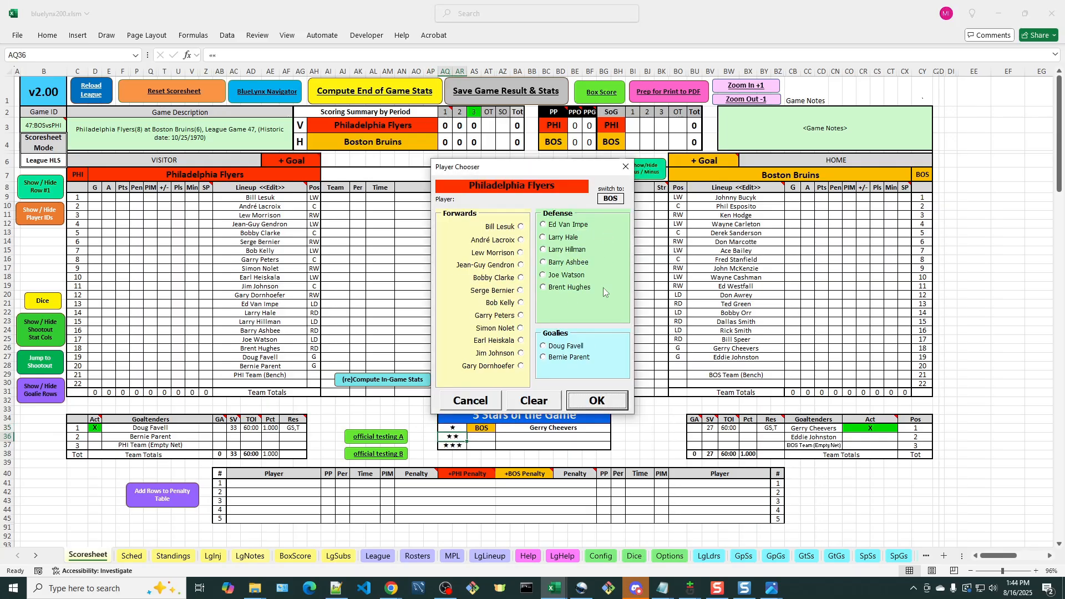
click(561, 349)
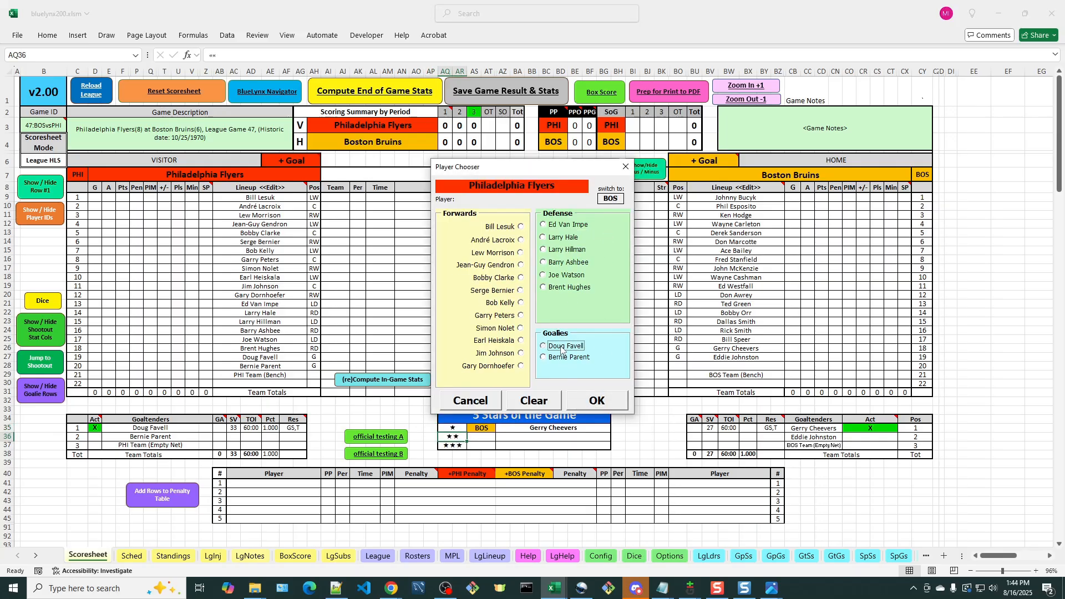
click(597, 401)
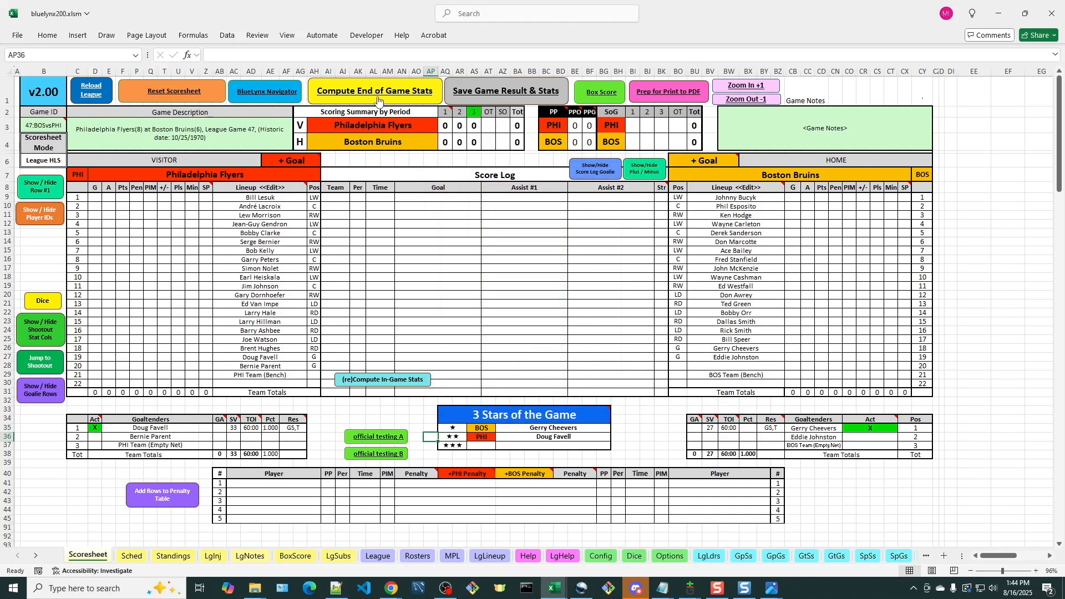
Step: Try to compute the end-of-game stats with only the third star blank, keeping the entered goalie saves and accepting missing skater stats
click(358, 92)
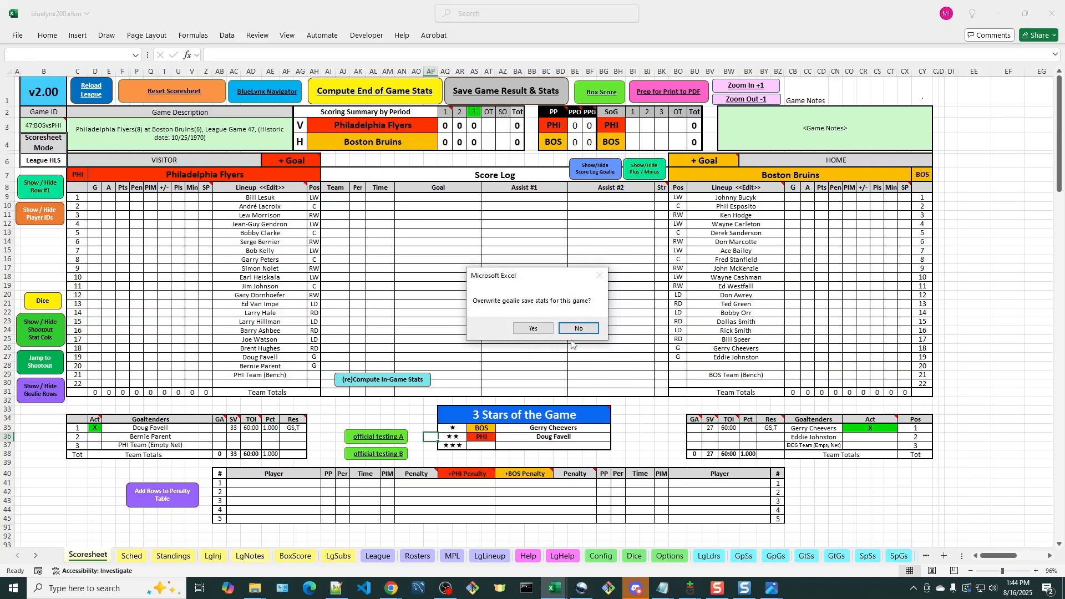
click(578, 328)
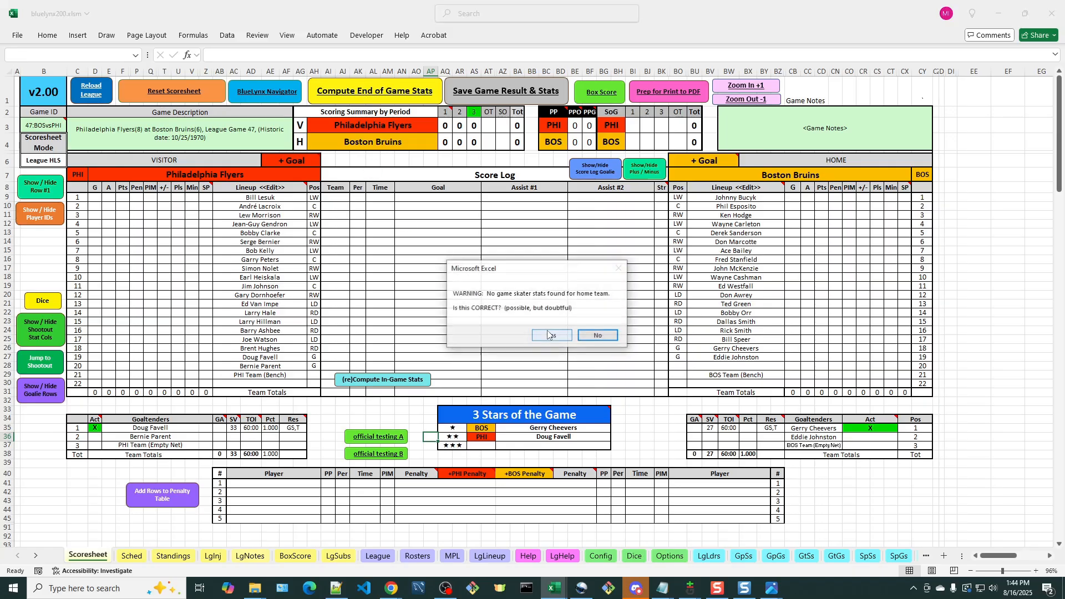
click(551, 336)
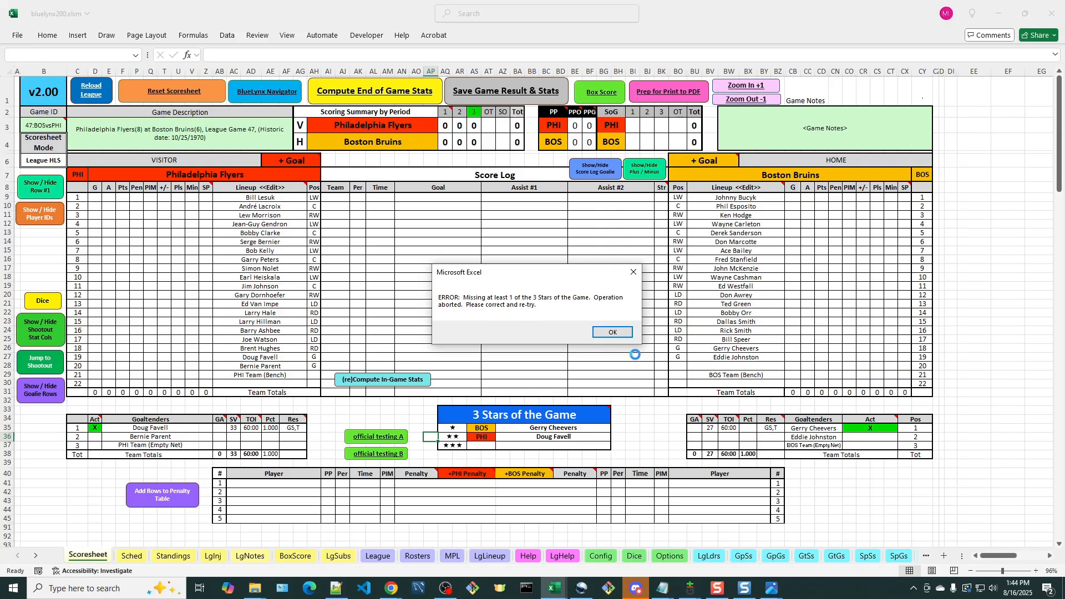
click(613, 332)
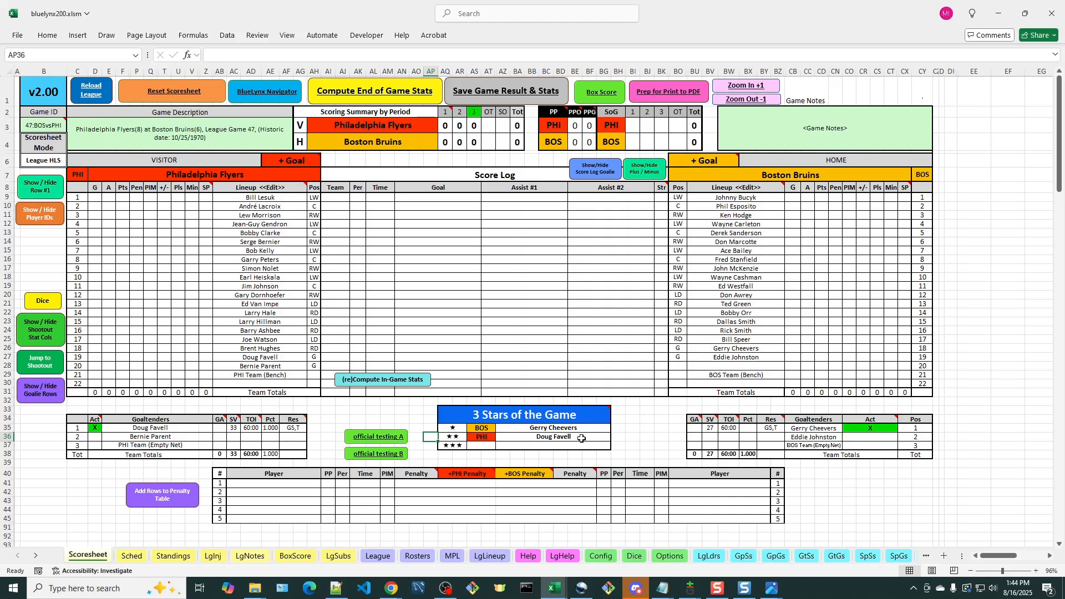
Step: Set Flyers goalie Doug Favell as the third star of the game as well
click(452, 446)
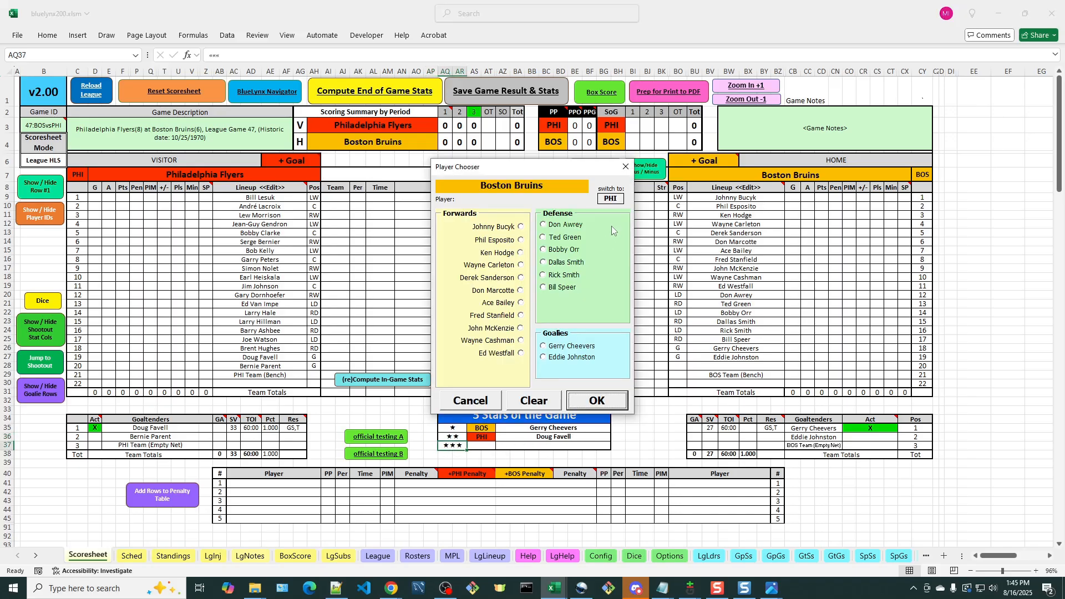
click(611, 199)
click(563, 346)
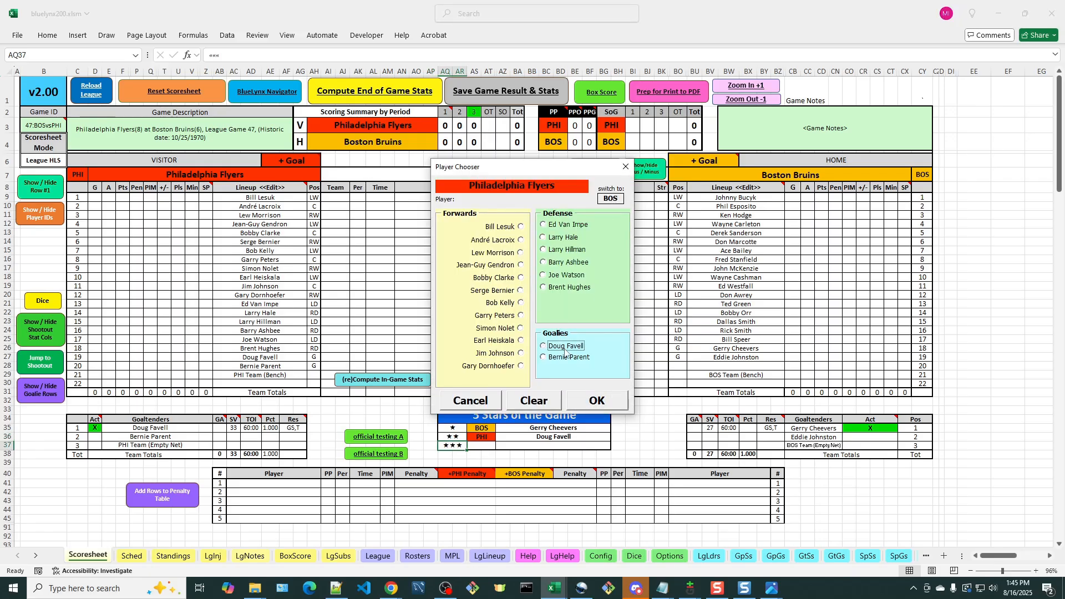
click(593, 404)
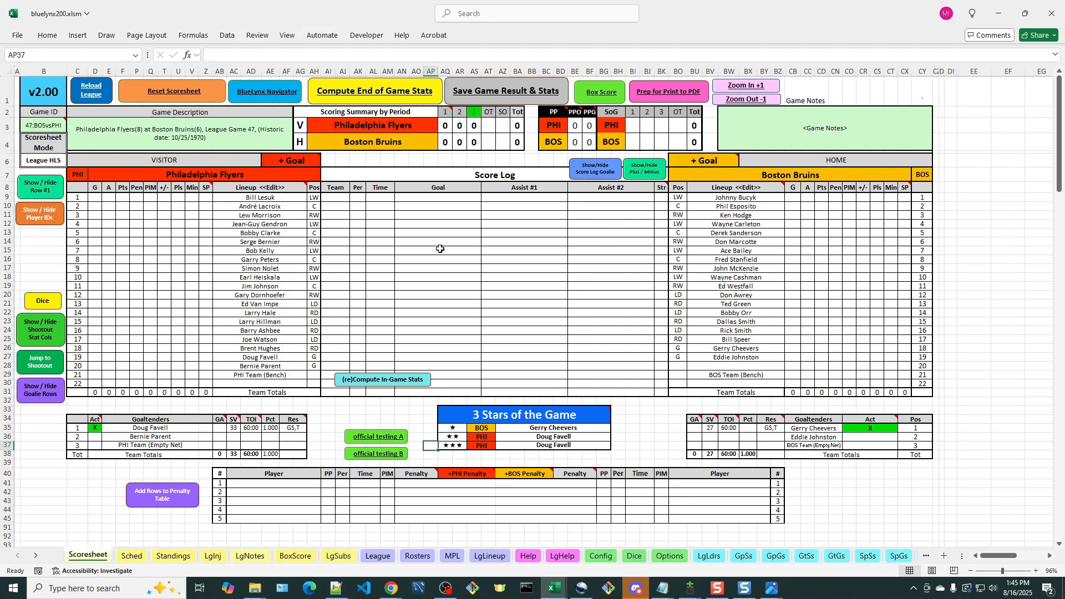
Step: Compute the end-of-game stats with all three stars assigned, keeping the goalie saves and accepting missing skater stats for both teams
click(374, 94)
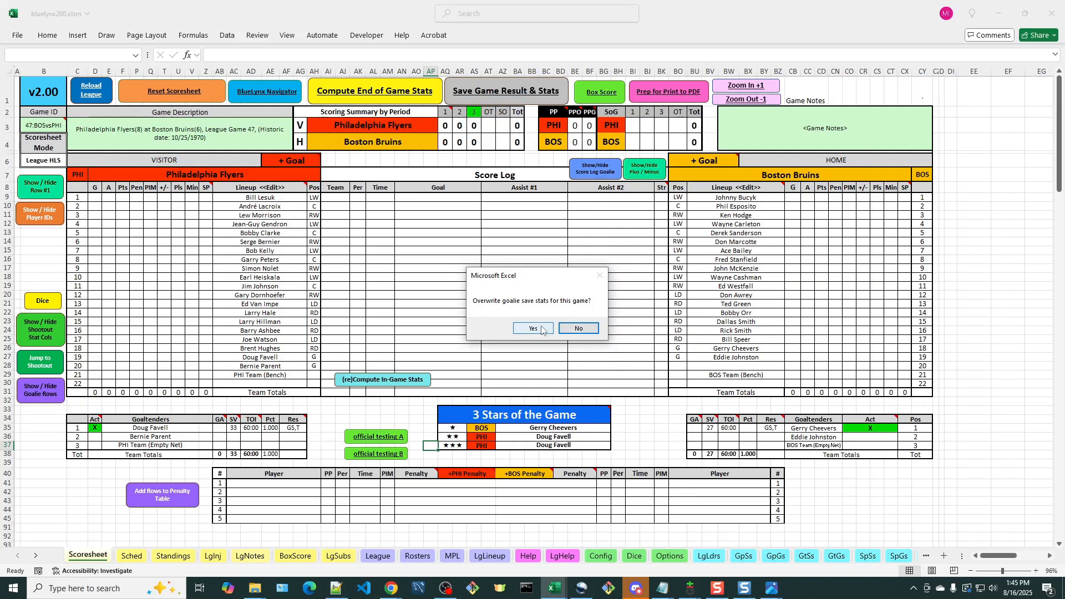
click(585, 328)
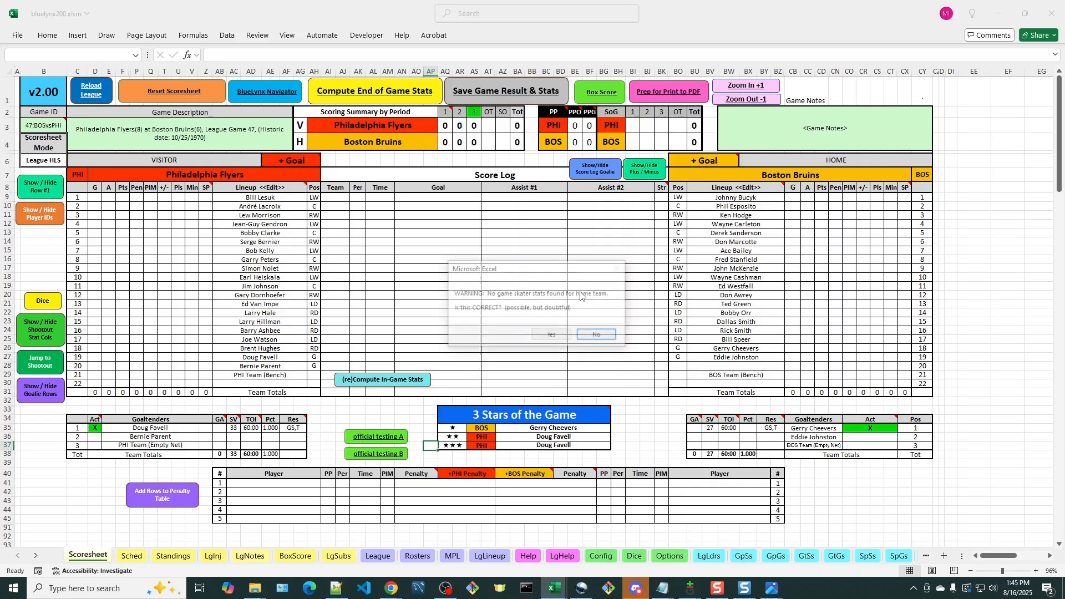
click(556, 339)
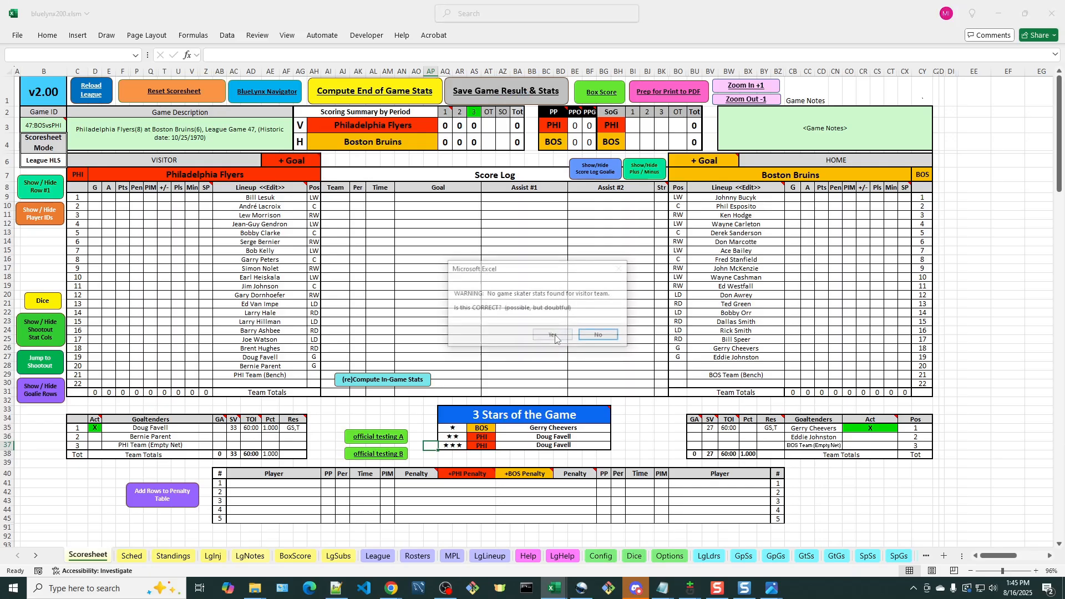
click(553, 336)
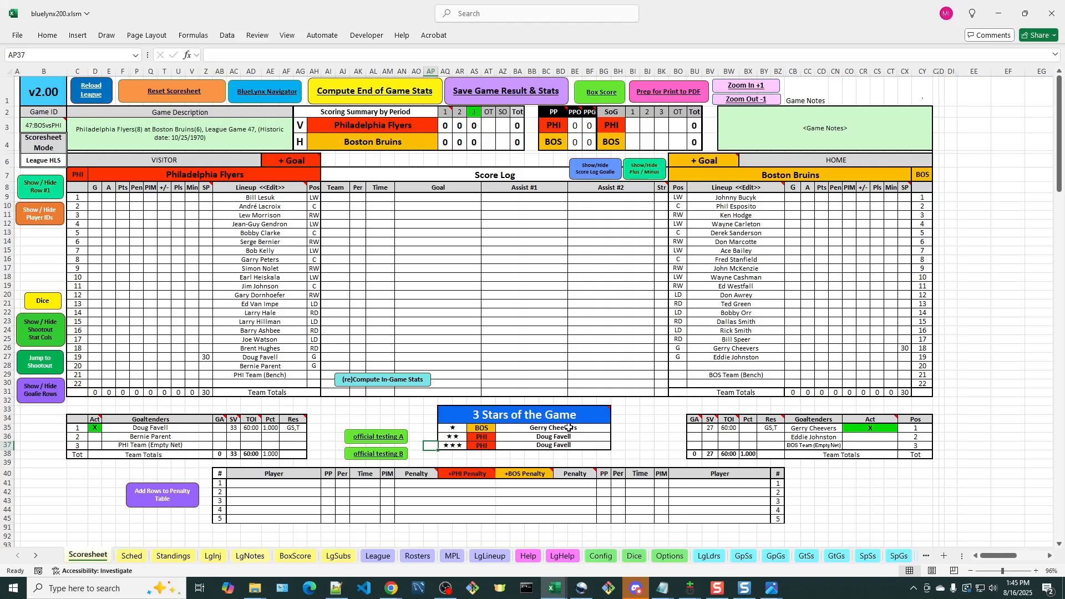
Step: Check the goalies' star points and save the Flyers at Bruins game result and stats
click(906, 348)
mouse_move(280, 420)
click(513, 92)
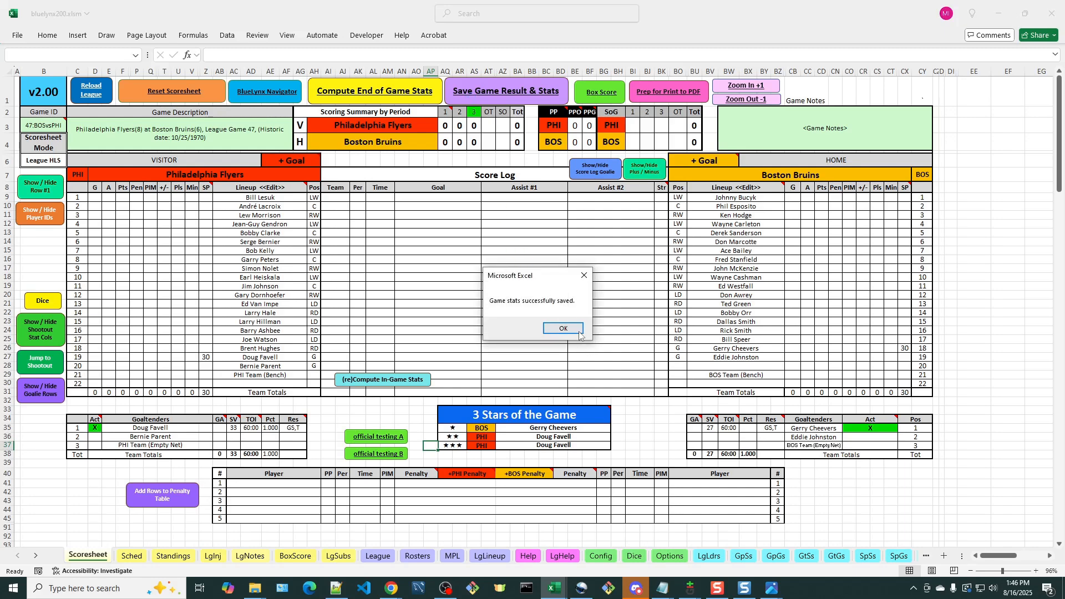
click(572, 329)
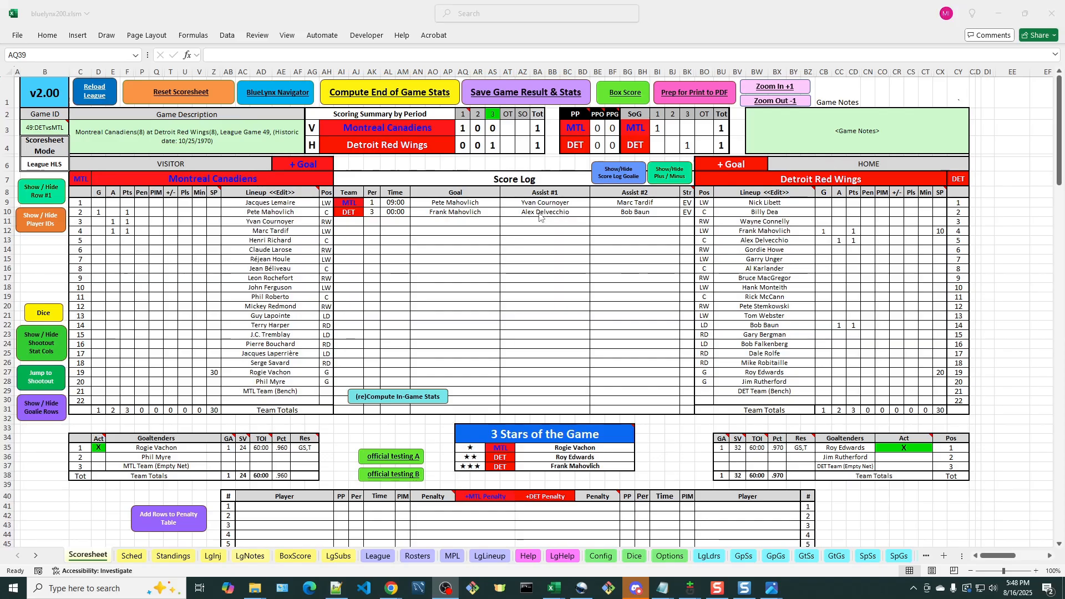
Step: Show and hide the Score Log goalie column, and open Frank Mahovlich's third-period goal for editing, cancelling without changes
click(626, 176)
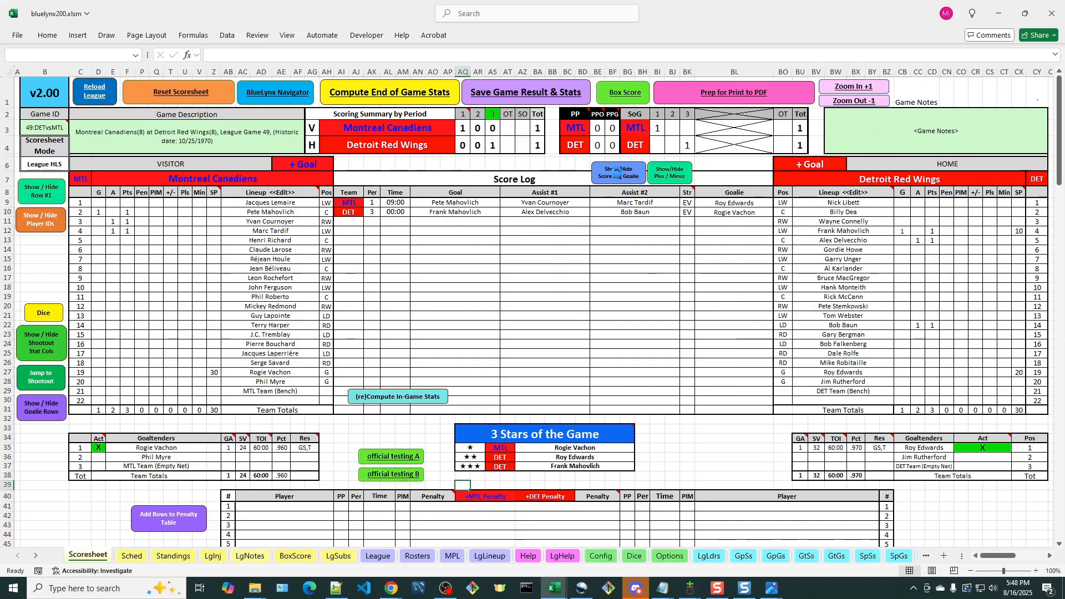
click(618, 176)
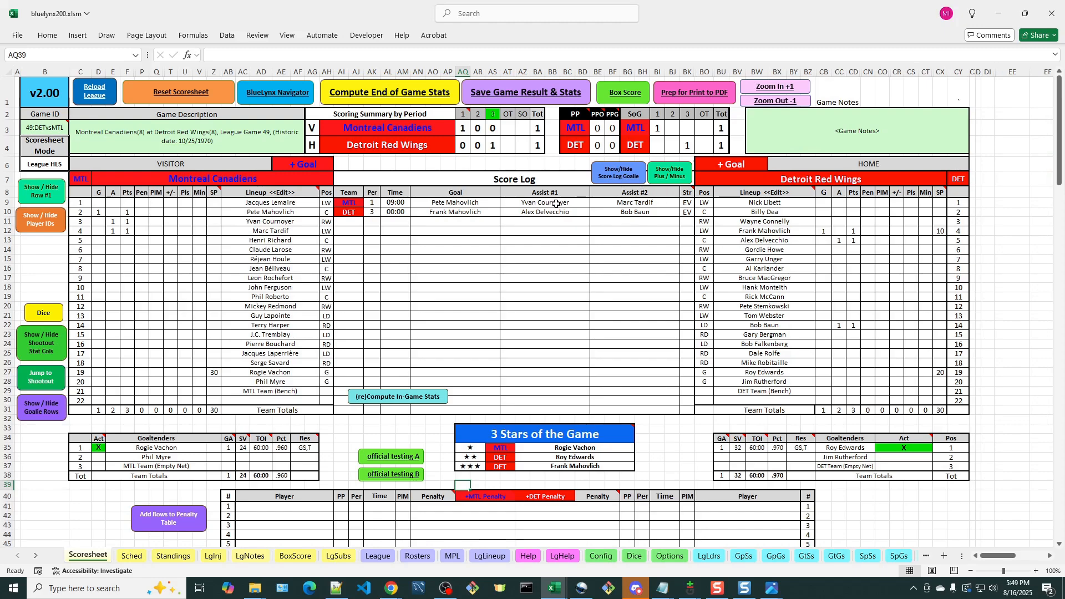
click(448, 213)
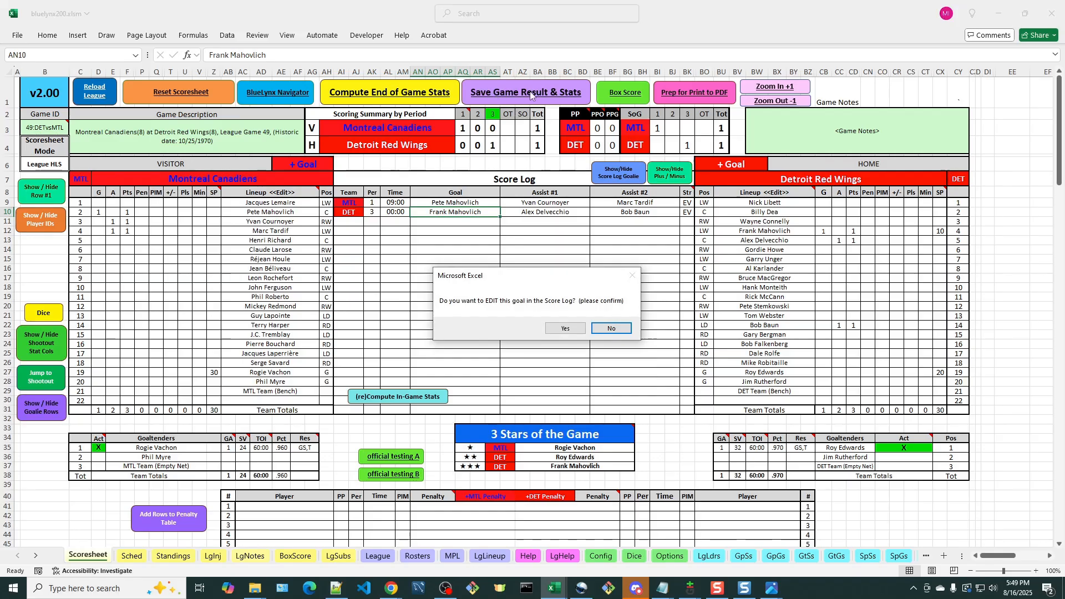
click(566, 328)
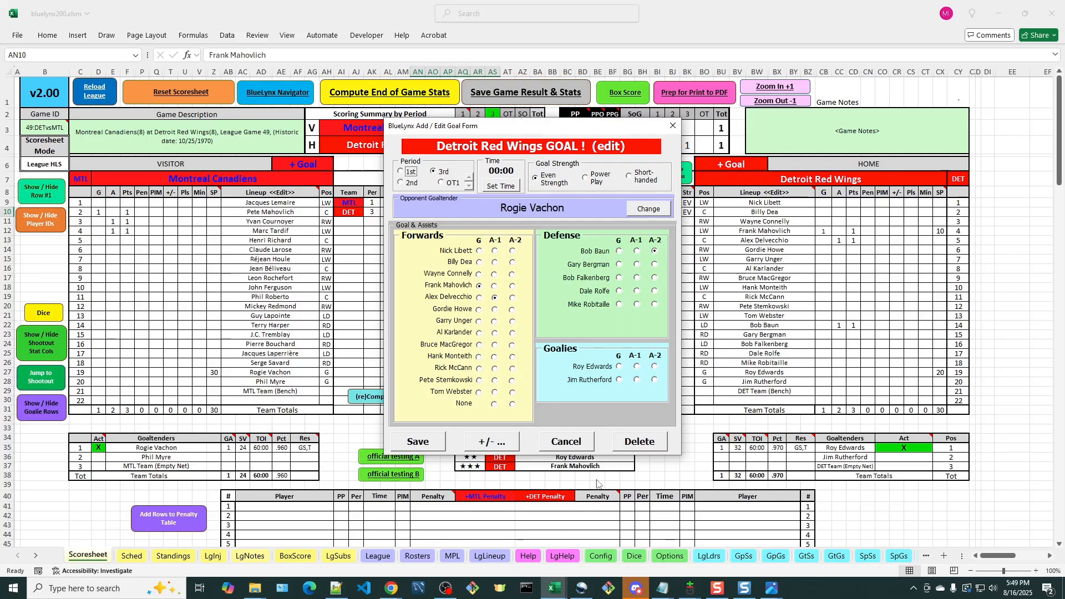
click(580, 446)
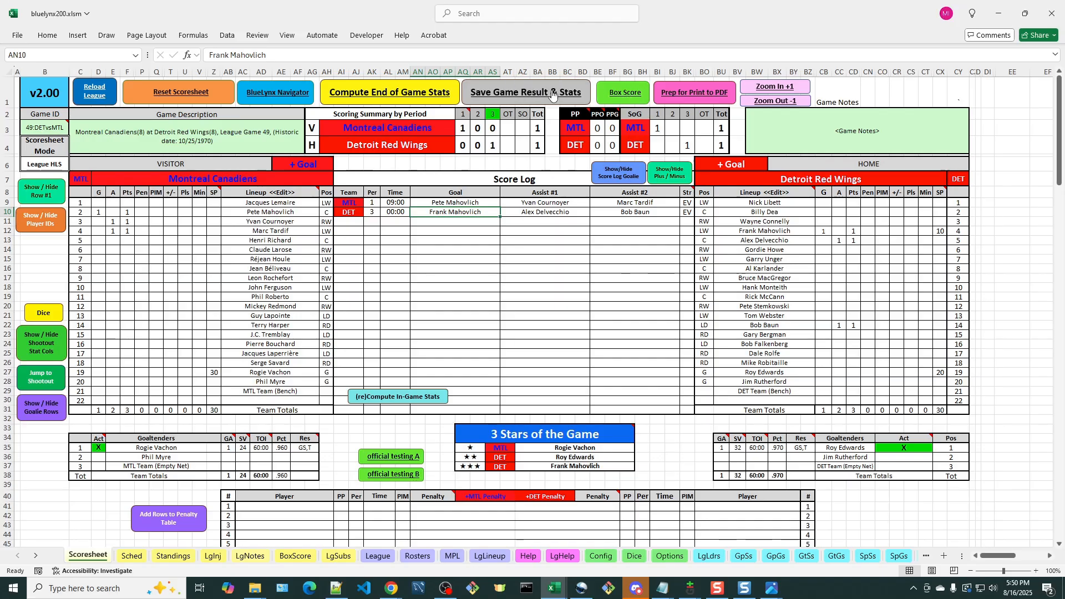
Step: Try to generate the box score without recomputing the end-of-game stats
click(626, 94)
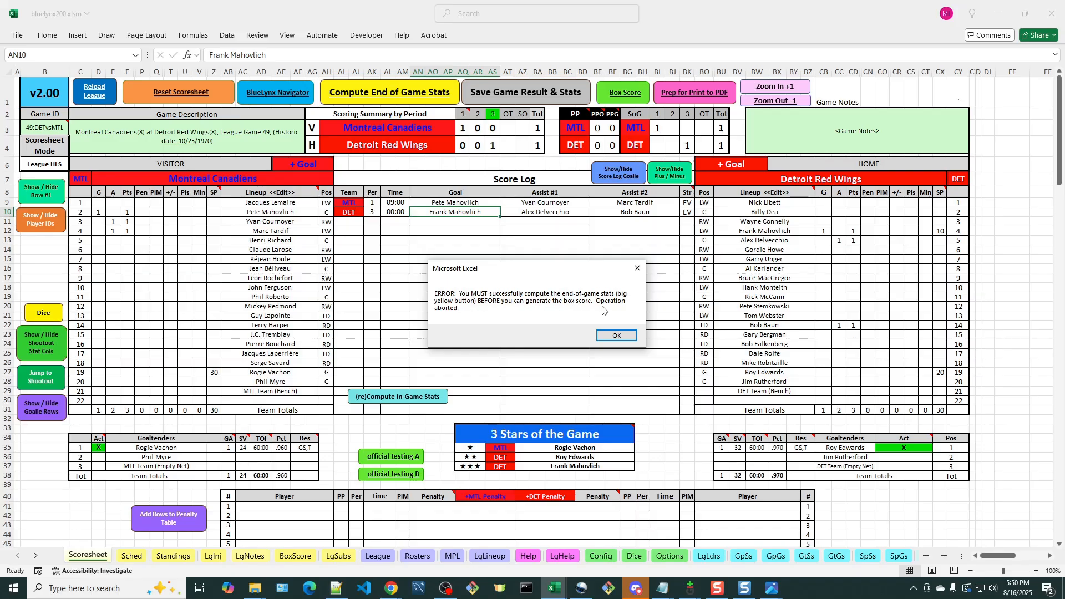
click(630, 339)
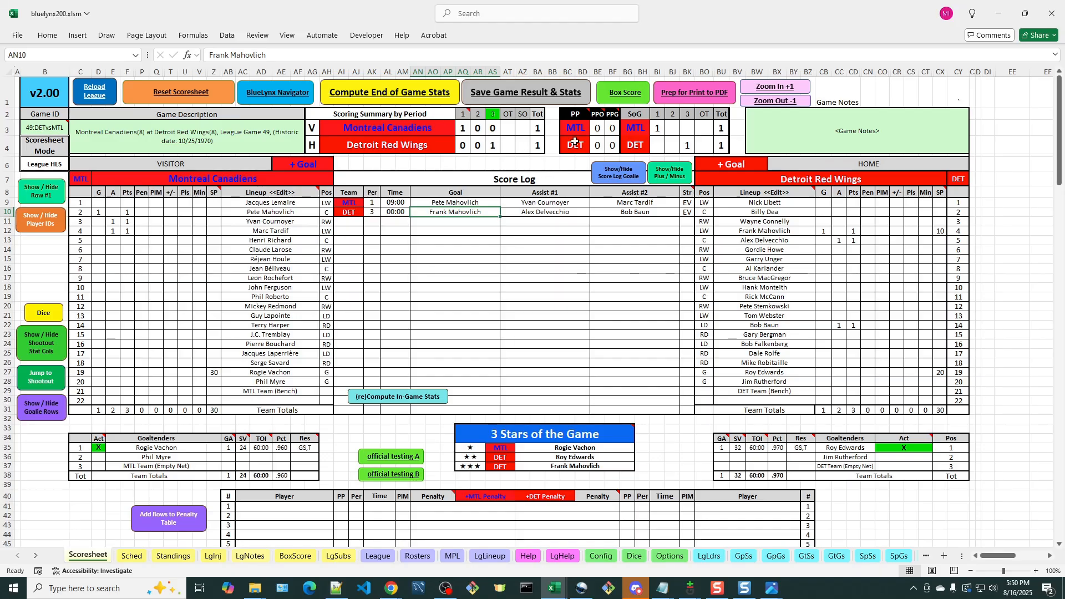
Step: Recompute the end-of-game stats for the Canadiens at Red Wings game, keeping the existing goalie saves, and generate the box score
click(386, 96)
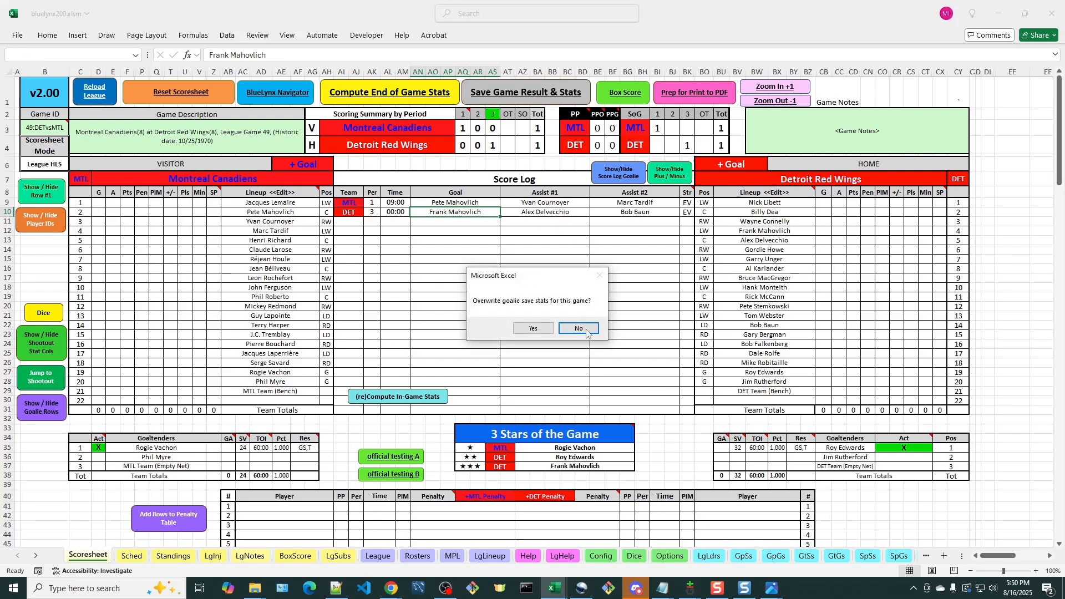
click(580, 329)
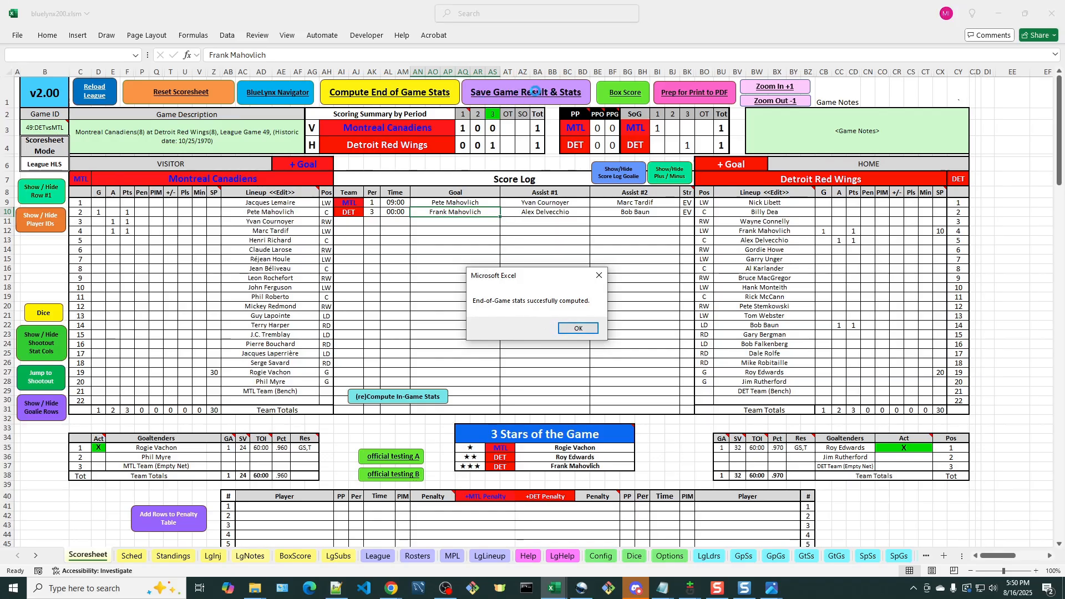
click(578, 329)
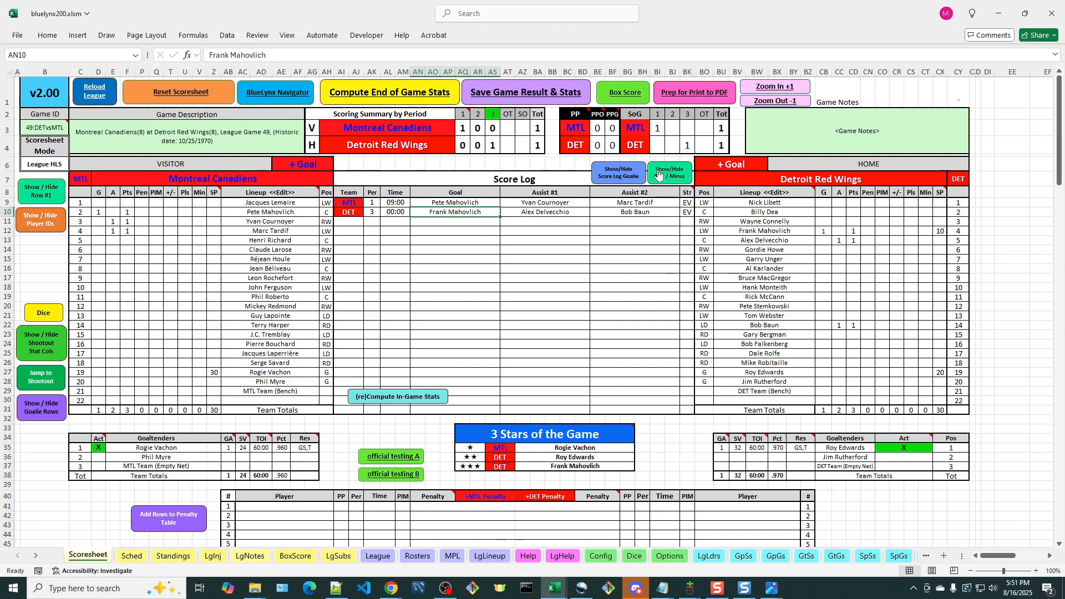
click(636, 97)
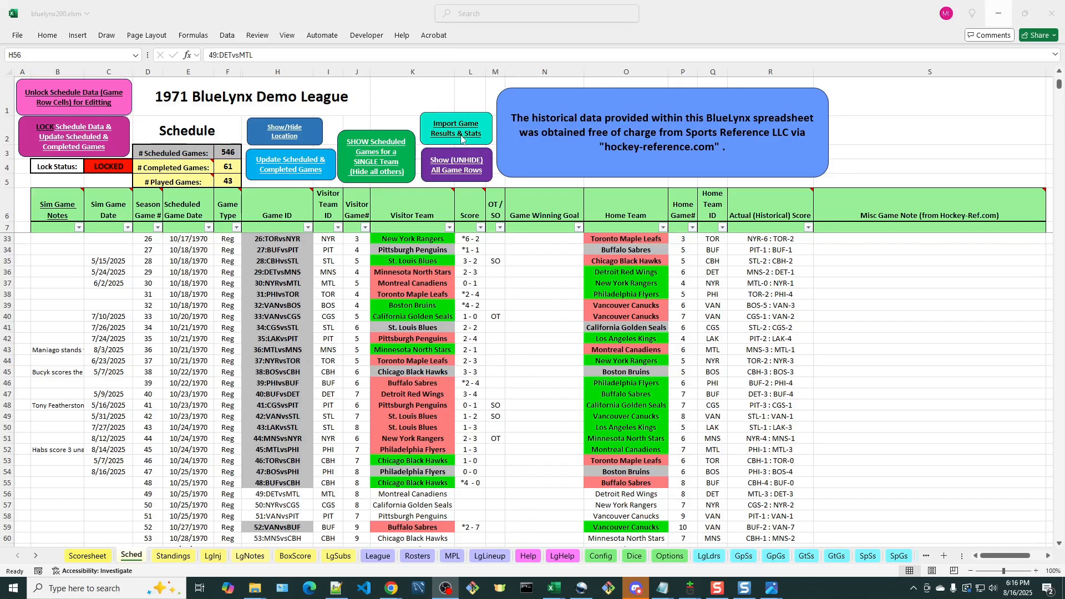
Step: Start importing game results and stats from another spreadsheet into the league schedule
click(429, 100)
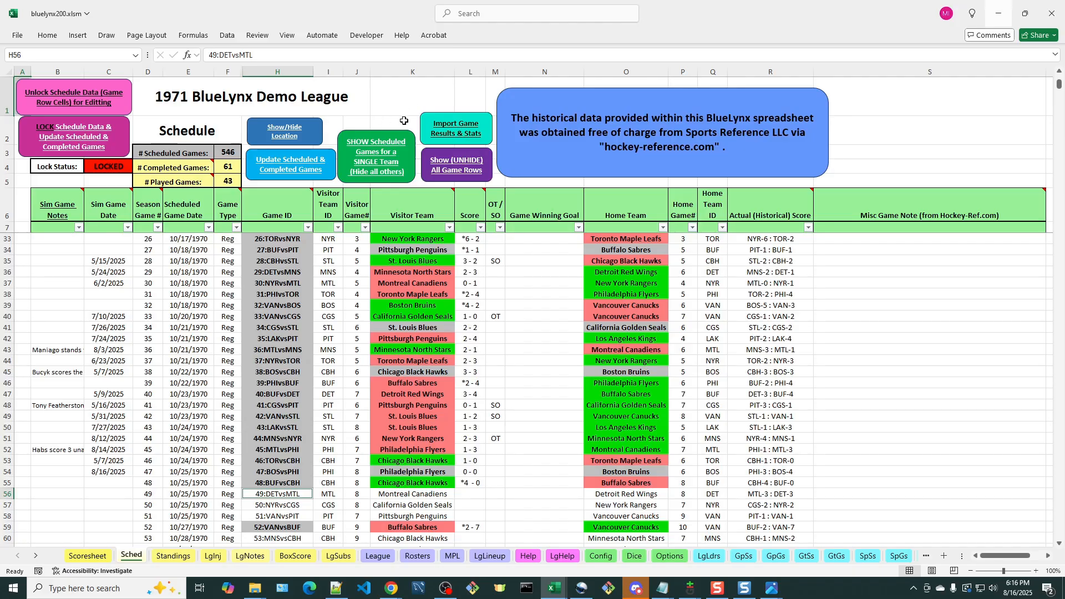
click(467, 131)
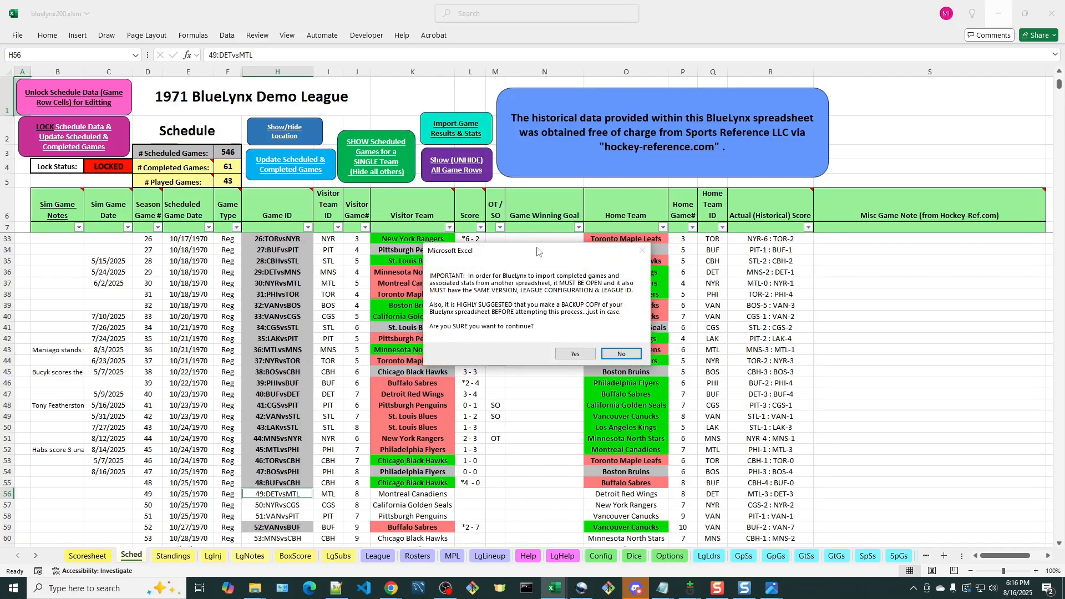